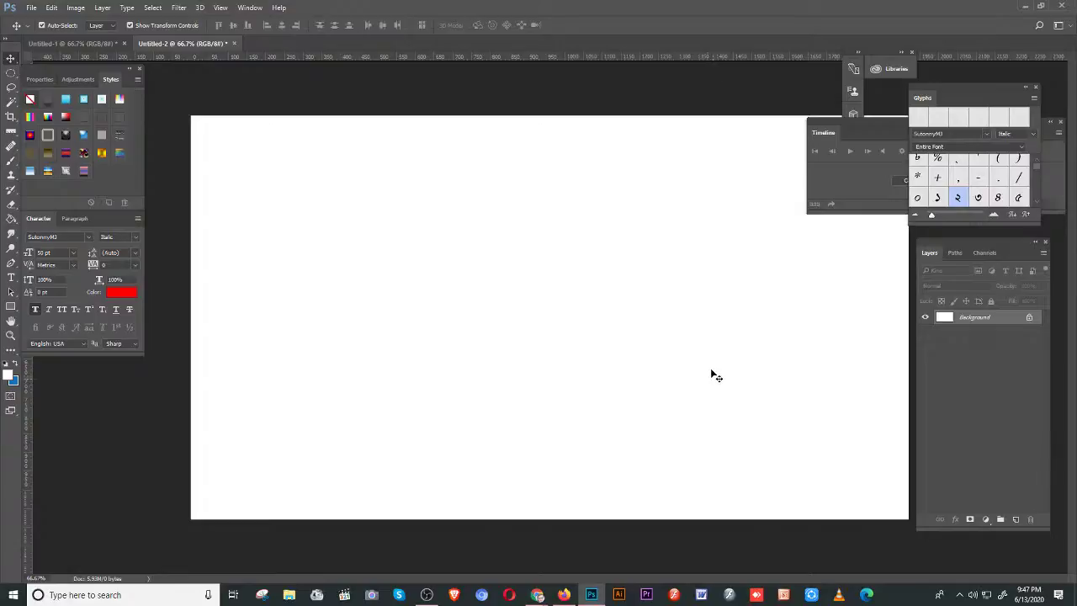
- Close the Untitled-1 document, keeping the blank Untitled-2 canvas open
left_click(122, 44)
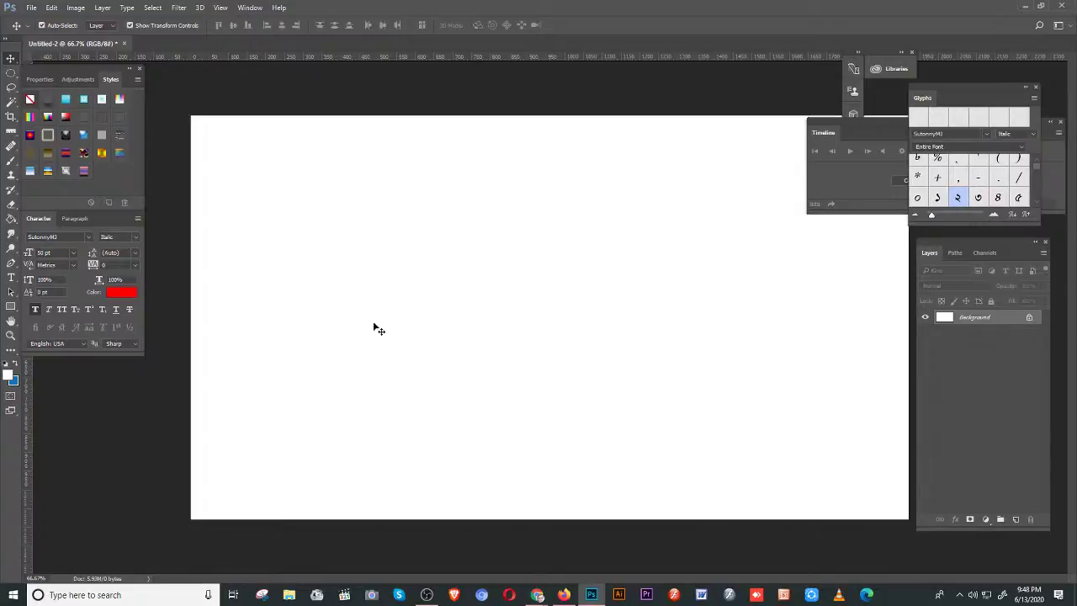
- In a new Firefox tab, go to Google and search for 'Tabe'
left_click(570, 601)
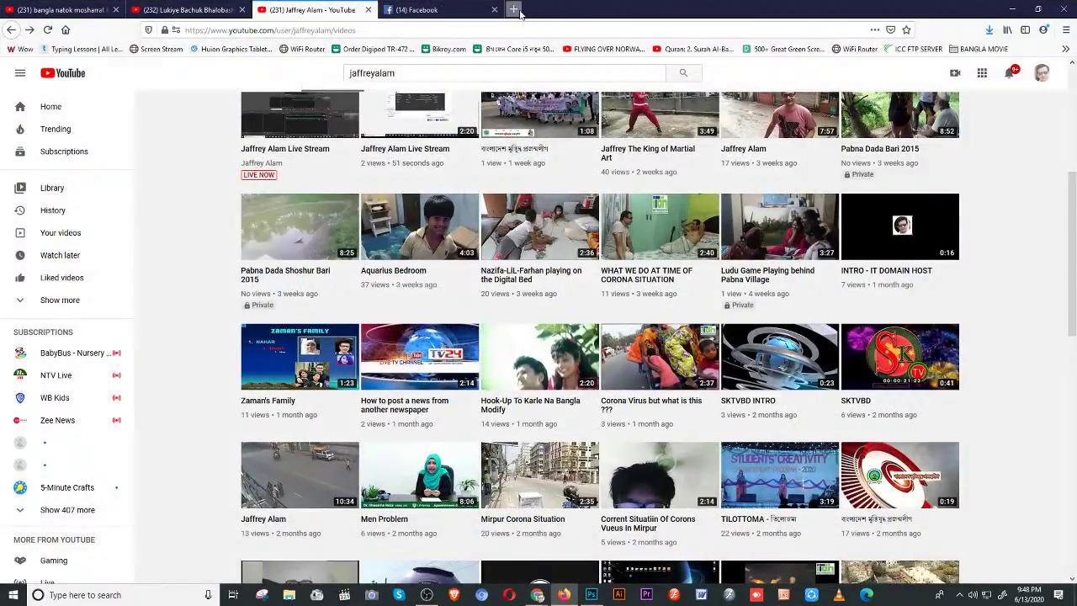
left_click(514, 10)
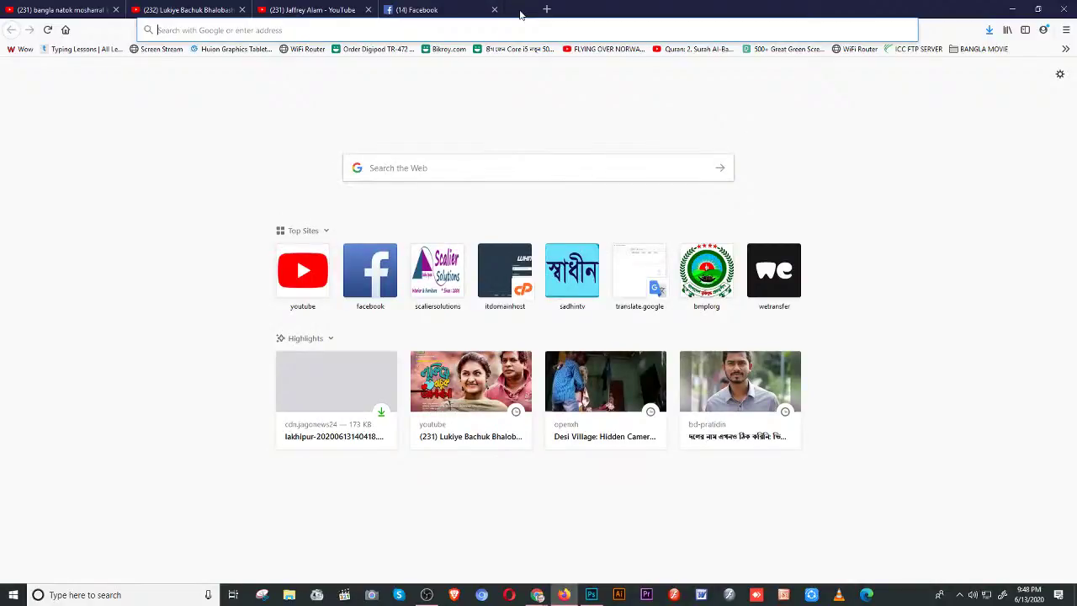
left_click(442, 31)
type("google.com/")
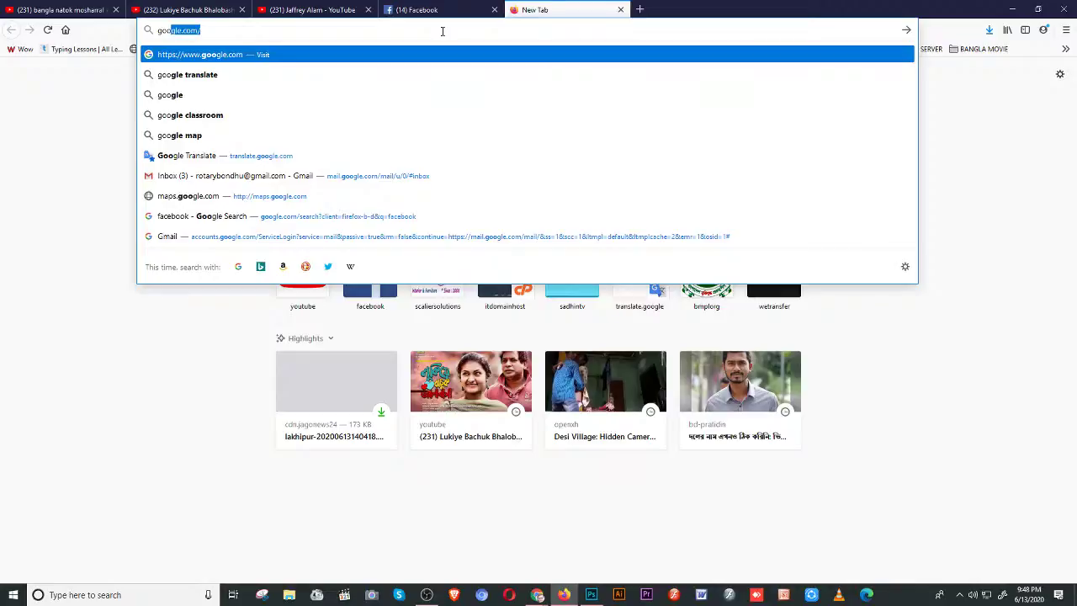
key("Return")
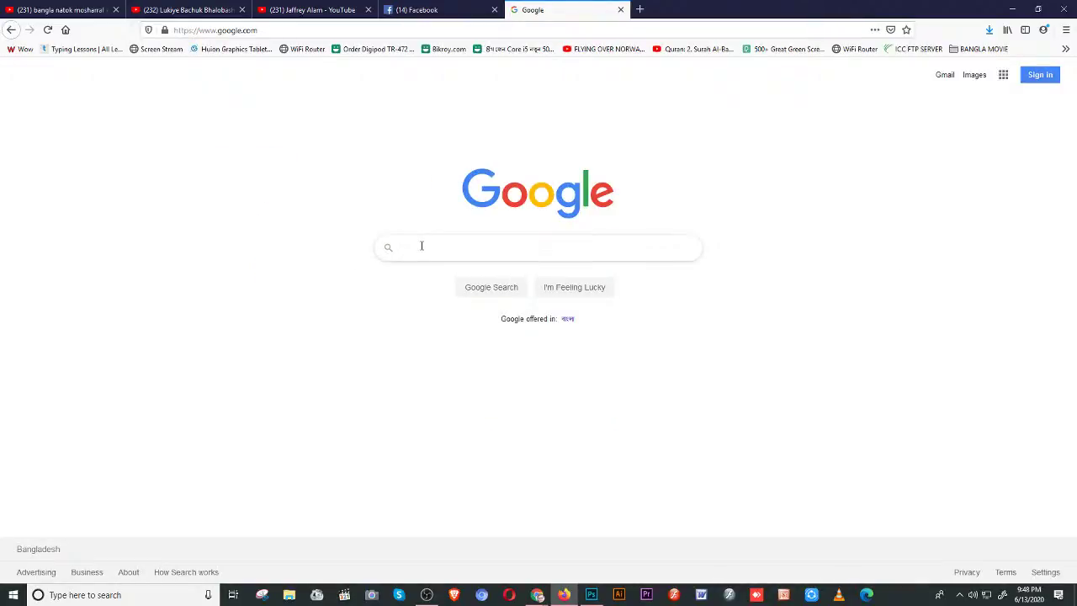
type("Tabe")
key("Return")
- Switch to Images results and correct the query to 'Table chair'
left_click(157, 112)
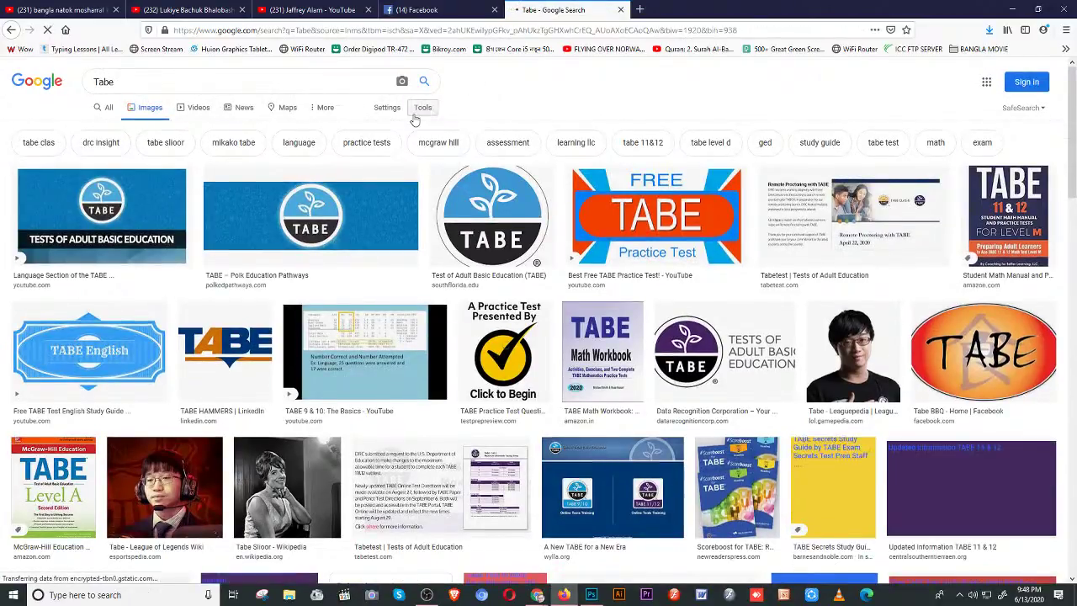
left_click(417, 110)
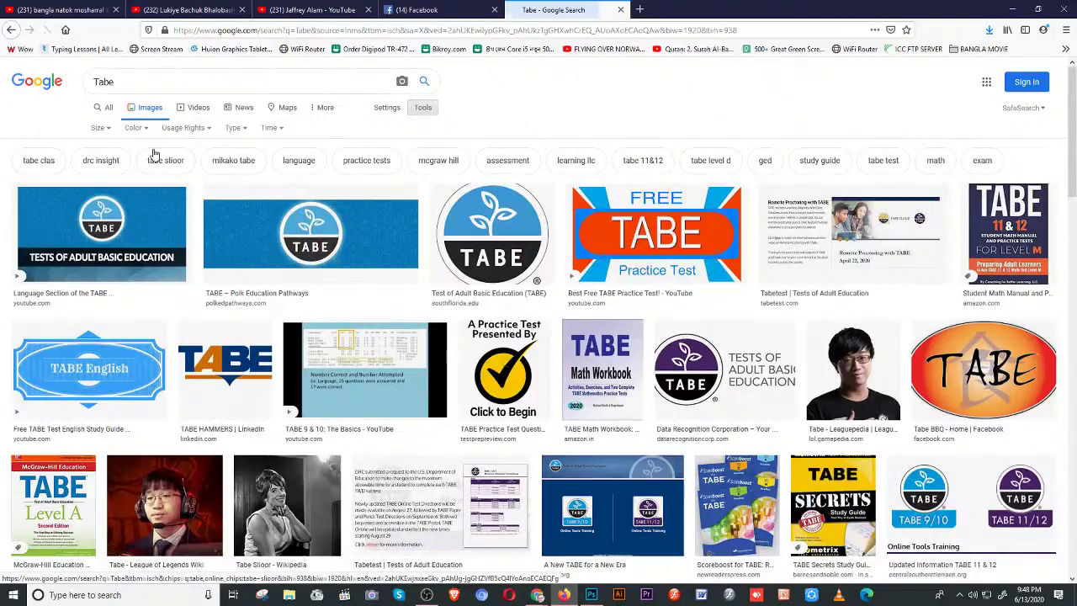
left_click(123, 83)
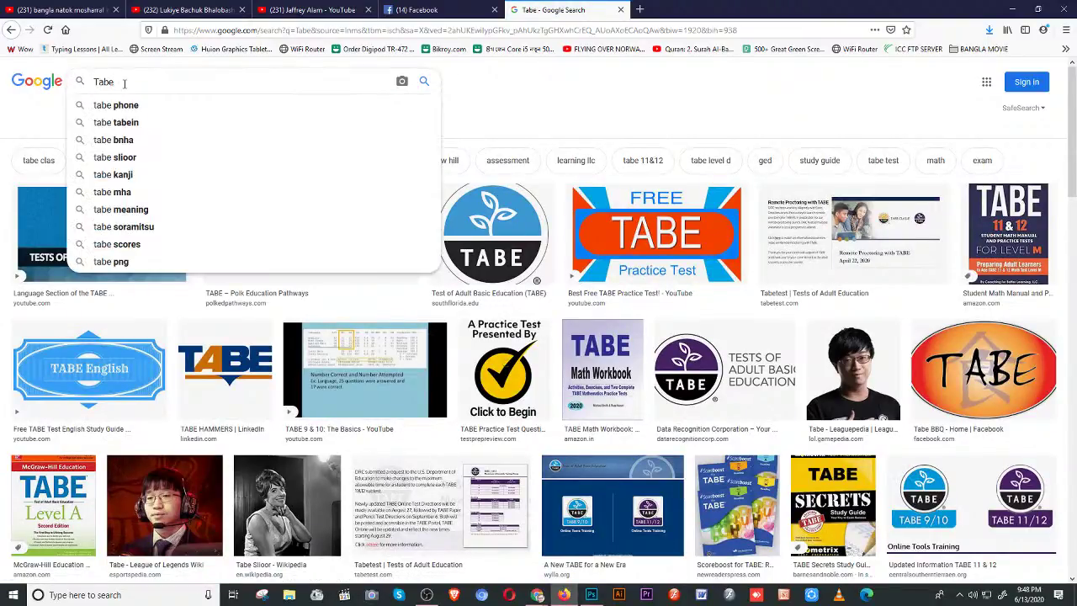
key("BackSpace")
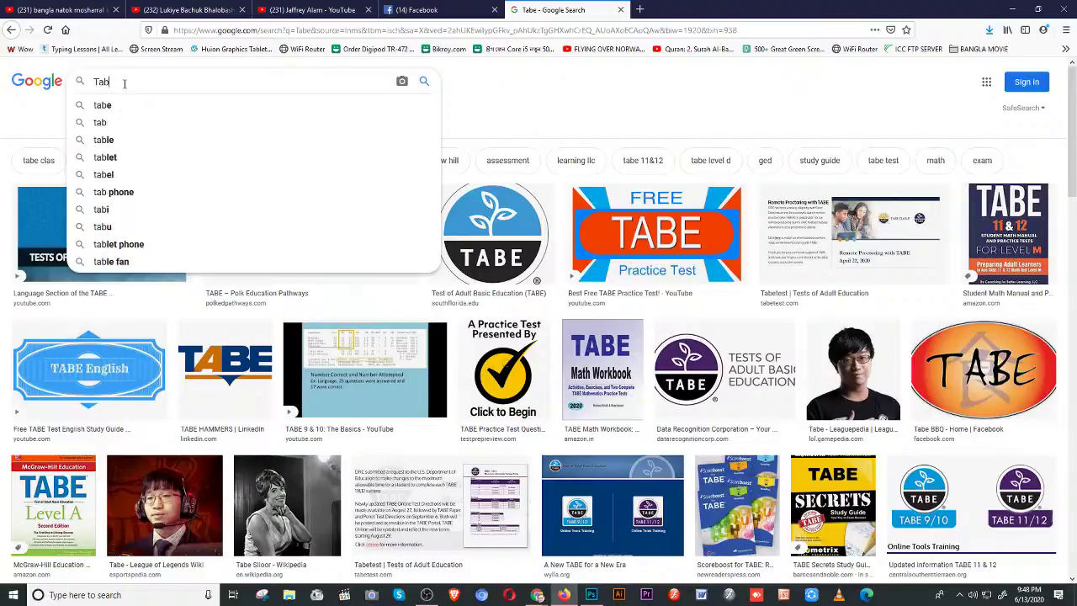
type("le cha")
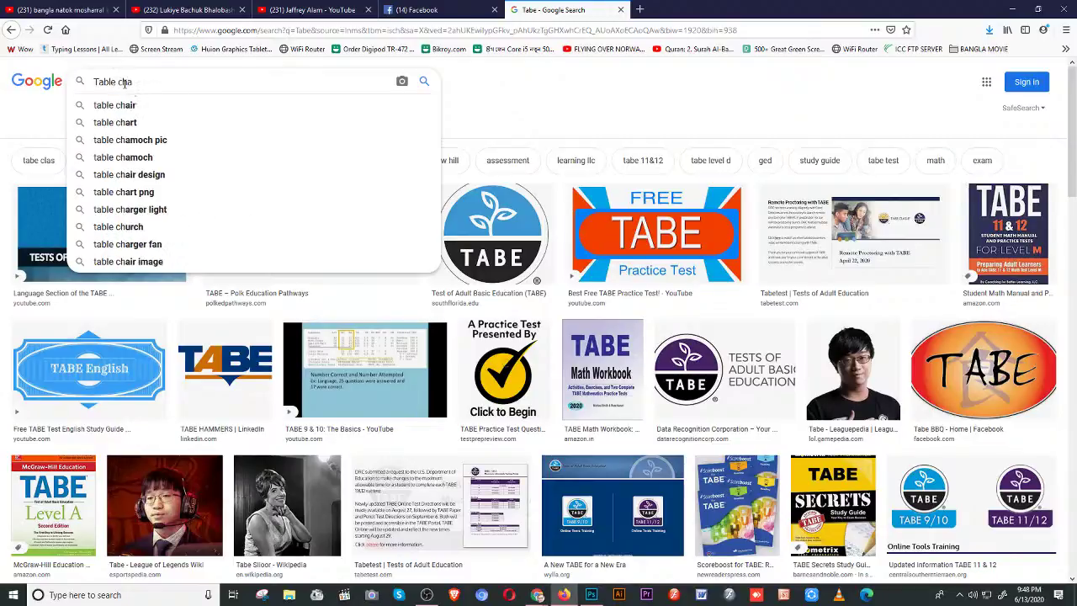
type("ir")
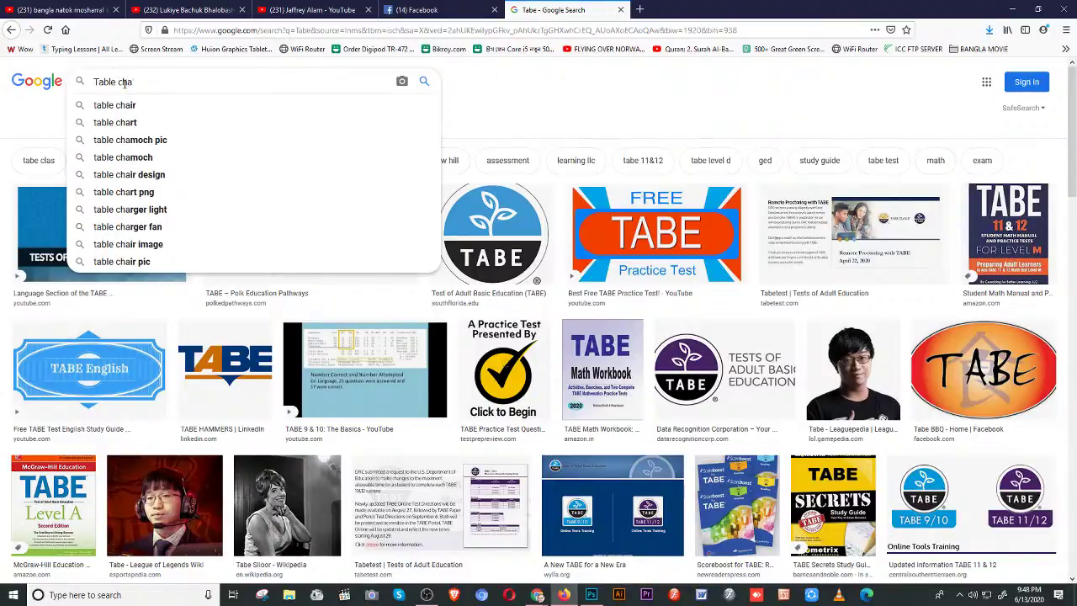
key("Return")
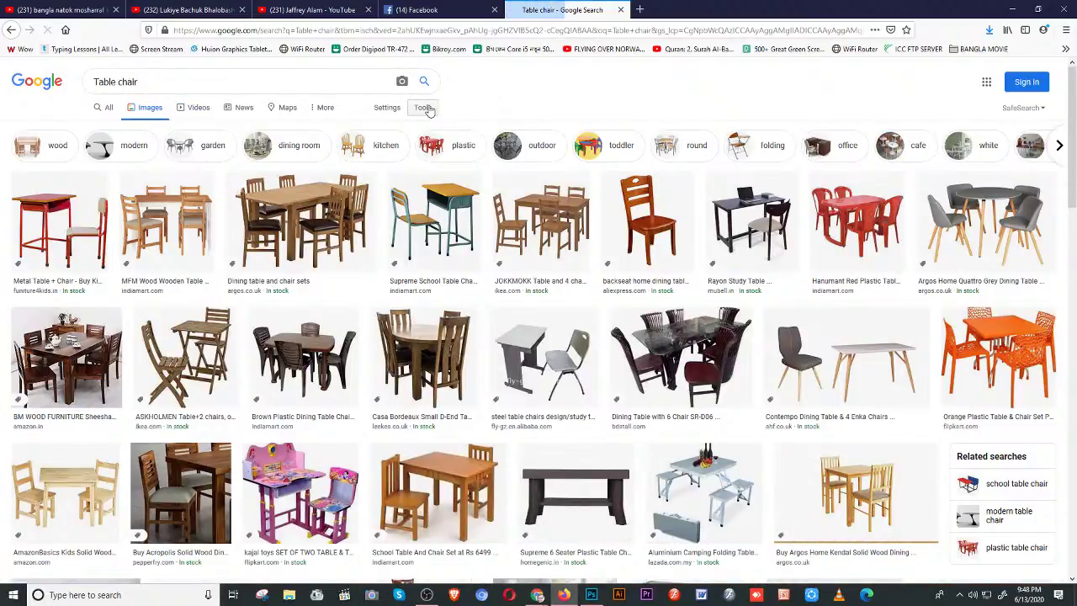
- Filter the Google Images results to Large size
left_click(427, 109)
left_click(101, 127)
left_click(103, 166)
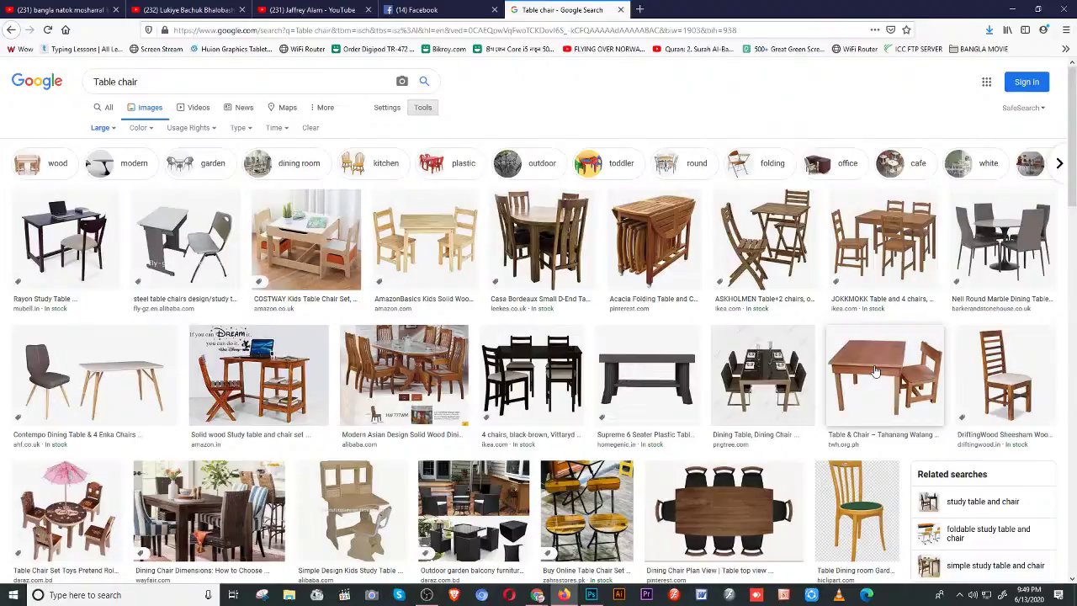
scroll(876, 371, "down", 5)
scroll(895, 216, "up", 2)
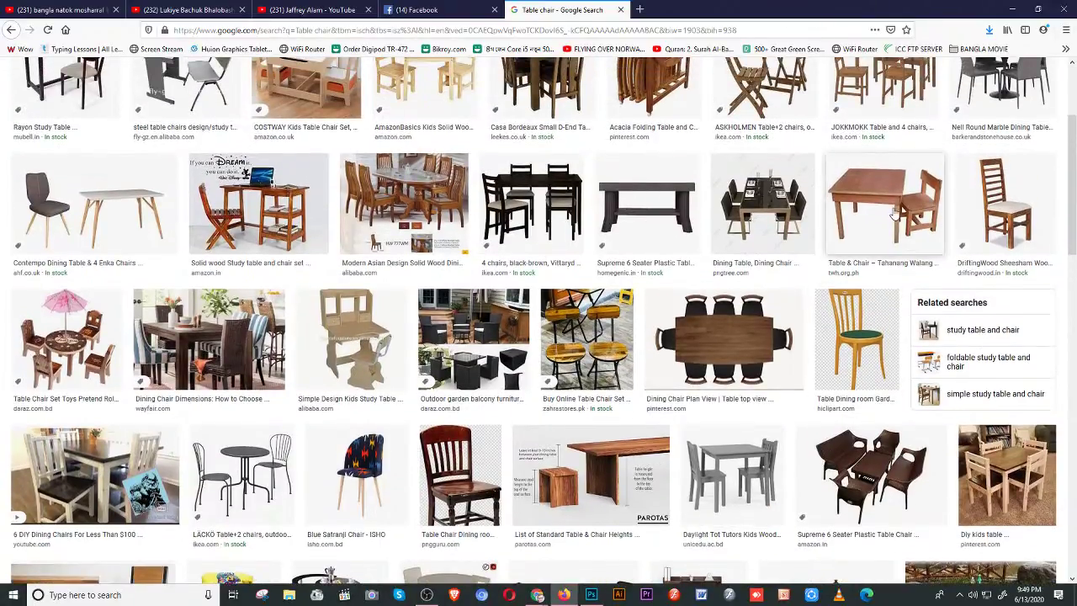
- Preview the wooden table with two chairs and open the full-size image in its own tab
left_click(895, 216)
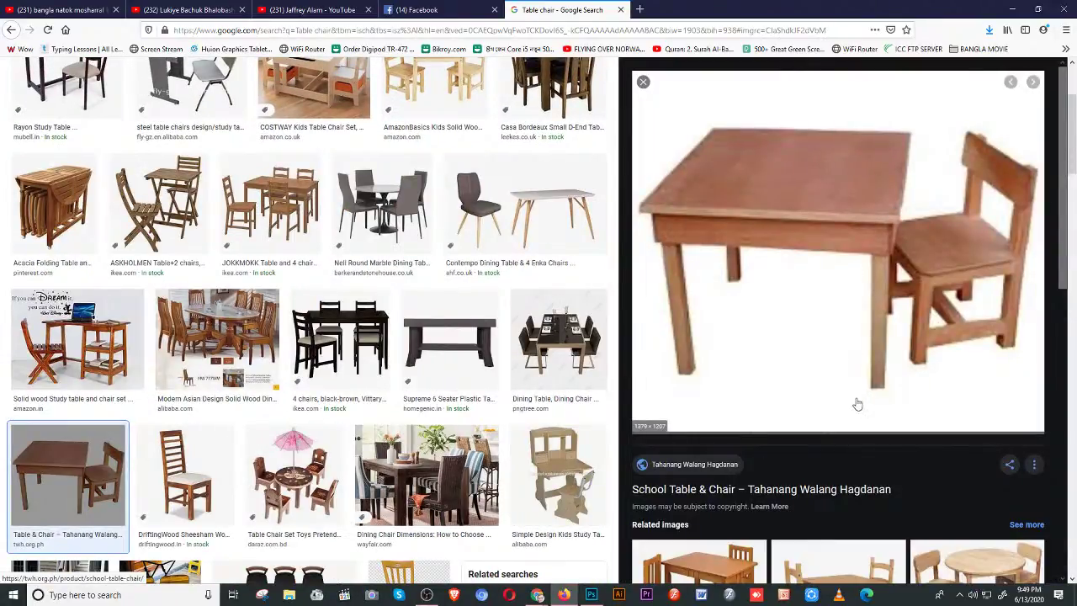
scroll(858, 405, "down", 2)
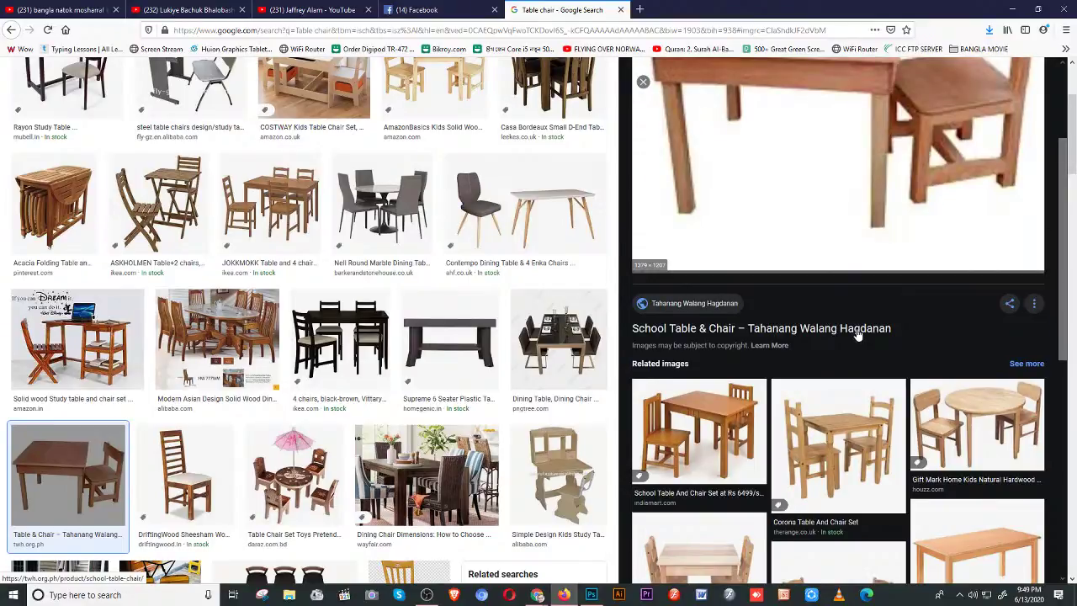
scroll(858, 334, "down", 1)
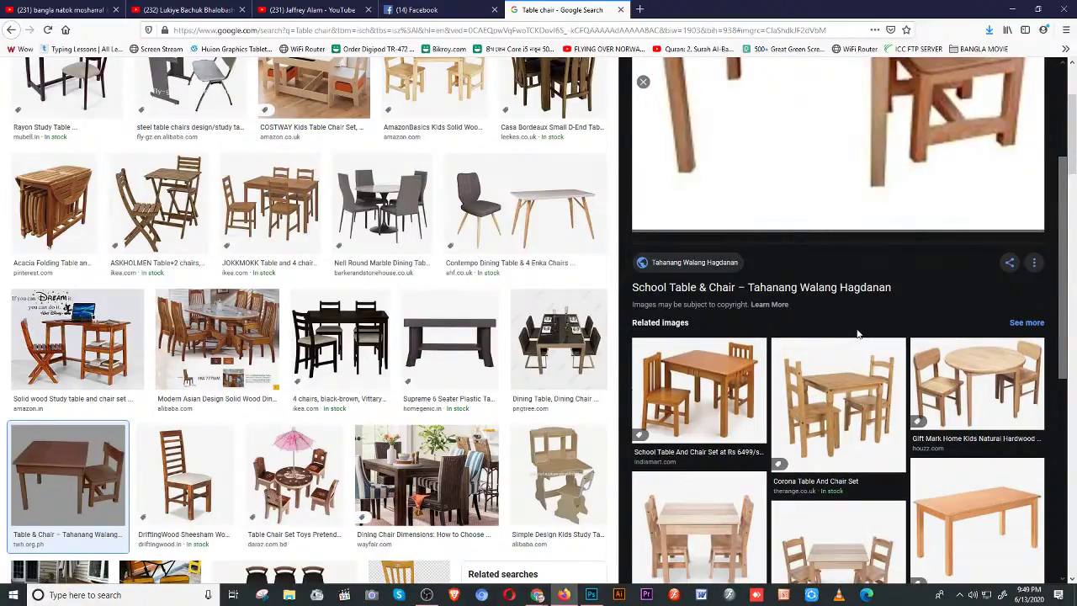
scroll(858, 334, "down", 3)
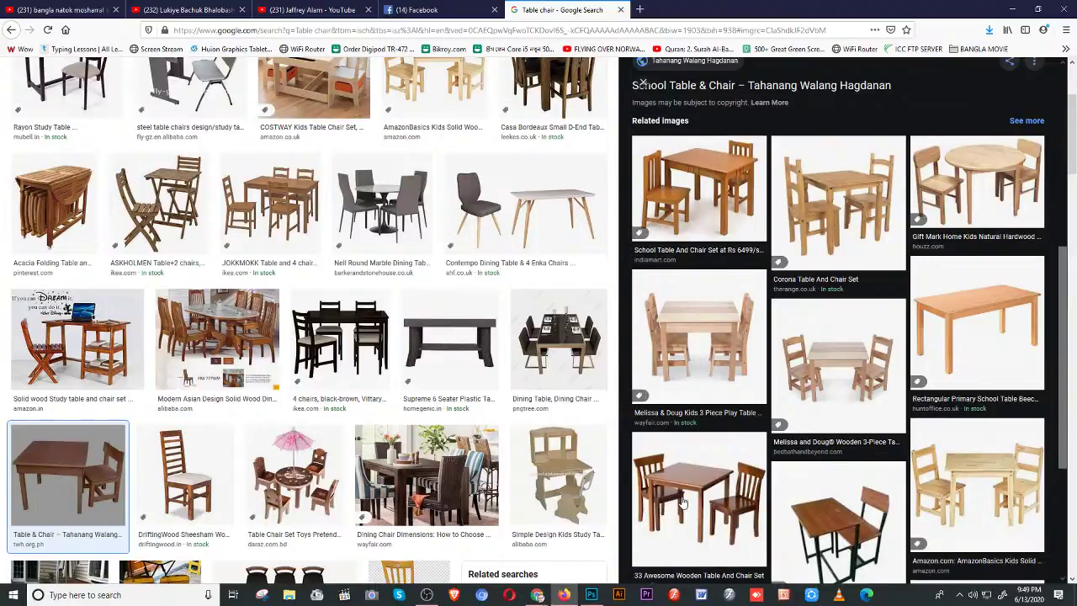
left_click(683, 503)
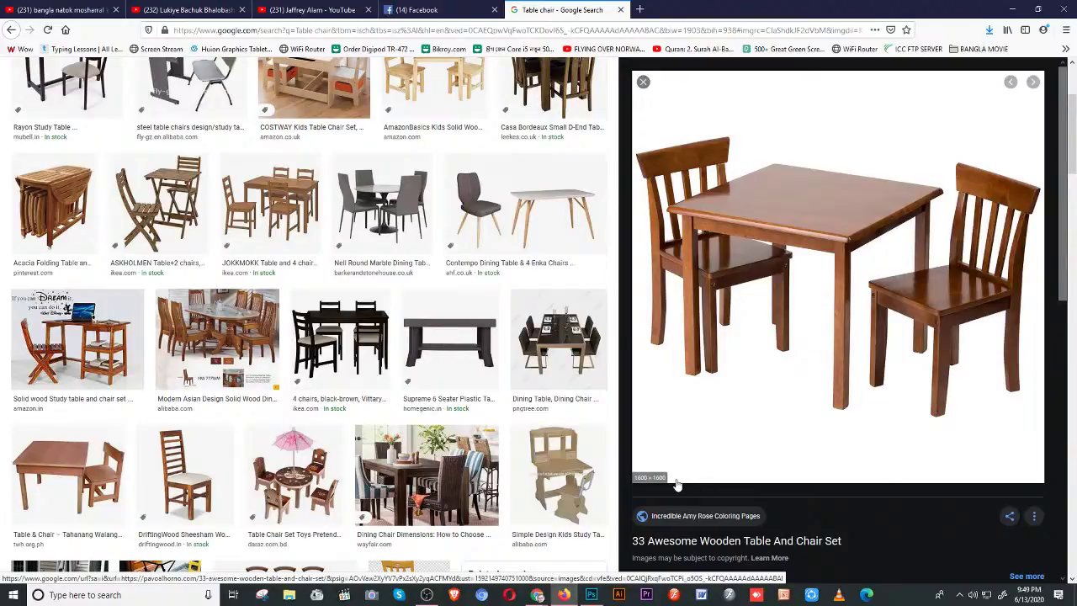
right_click(742, 318)
left_click(806, 423)
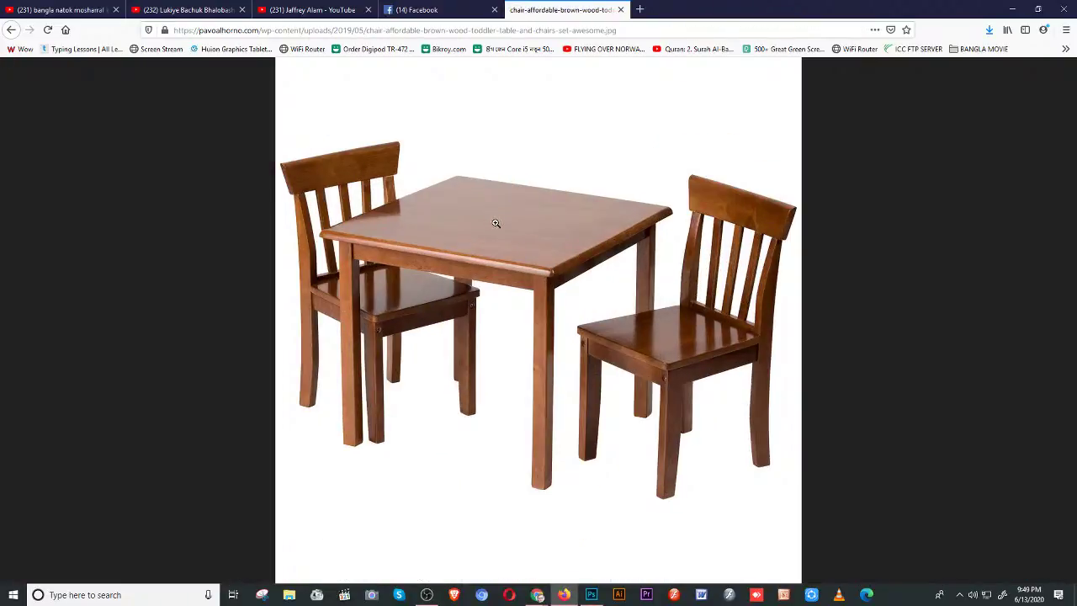
right_click(494, 224)
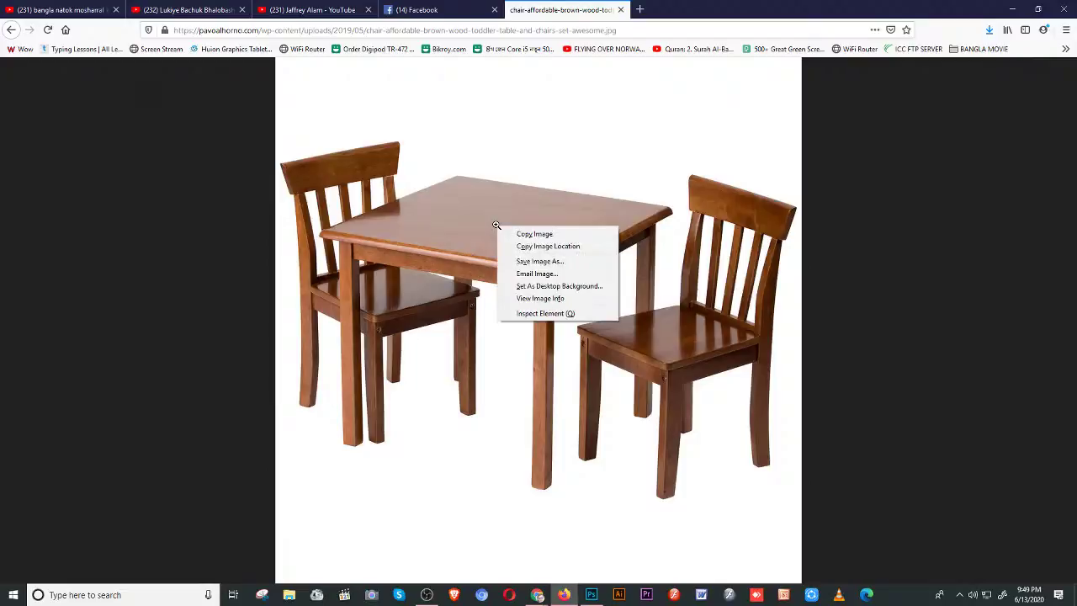
- Start Save Image As and move the existing images in abc into a new folder
left_click(535, 262)
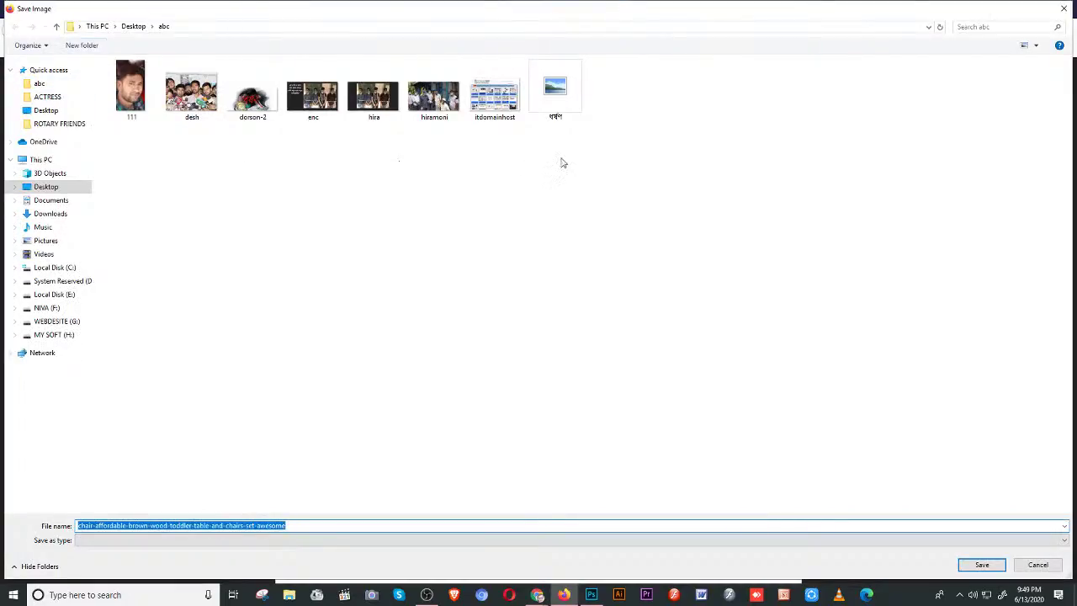
key("ctrl+shift+n")
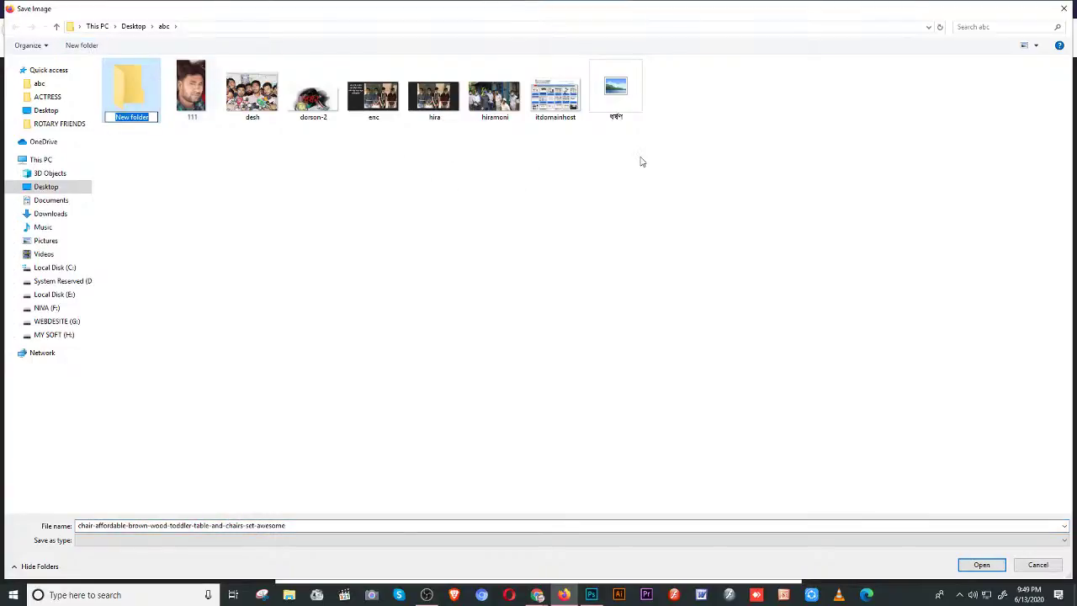
left_click_drag(192, 88, 150, 97)
left_click(167, 100)
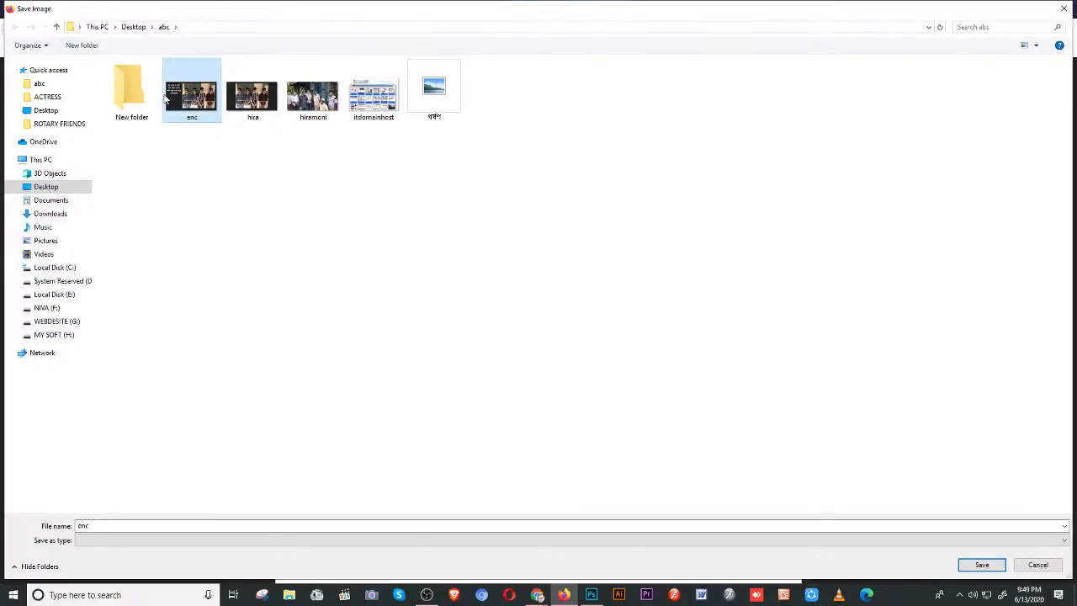
left_click_drag(166, 99, 150, 98)
left_click_drag(192, 88, 140, 103)
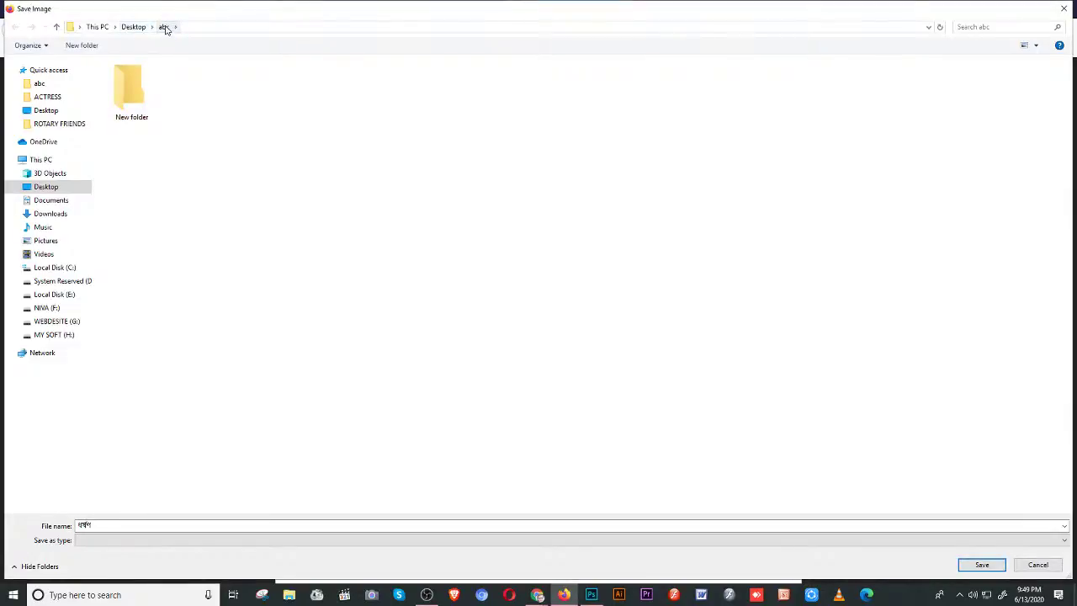
- Save the image as 'Table' in the abc folder and return to Photoshop
double_click(103, 525)
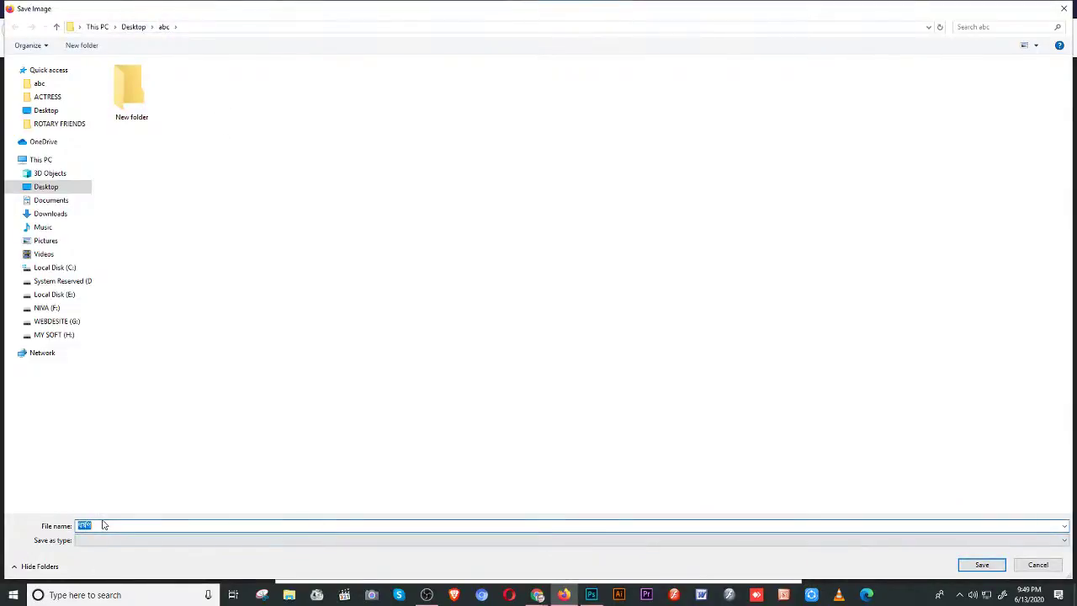
key("BackSpace")
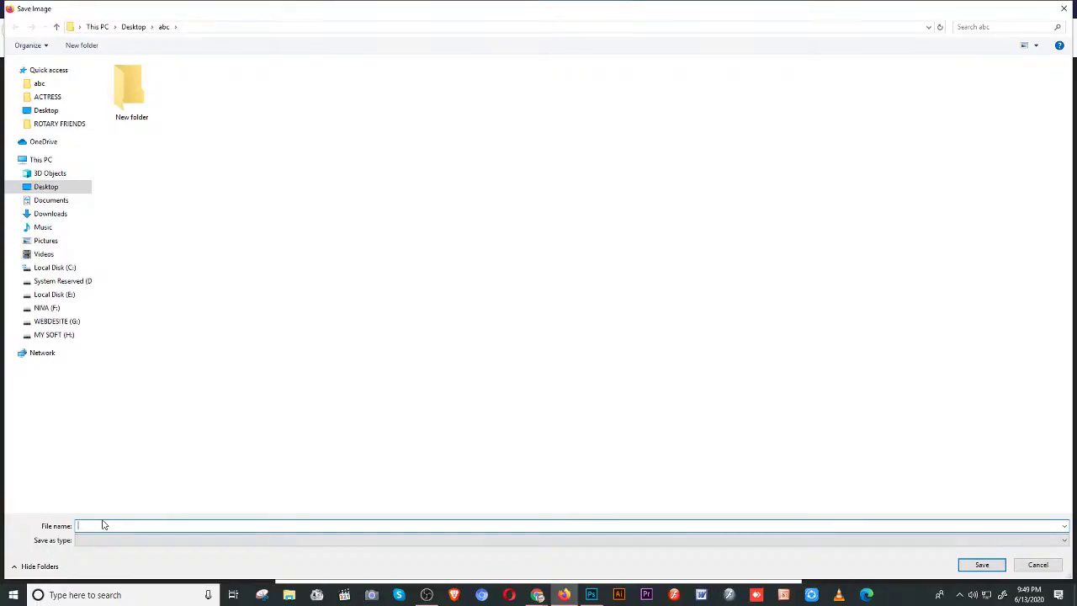
type("Table")
key("Return")
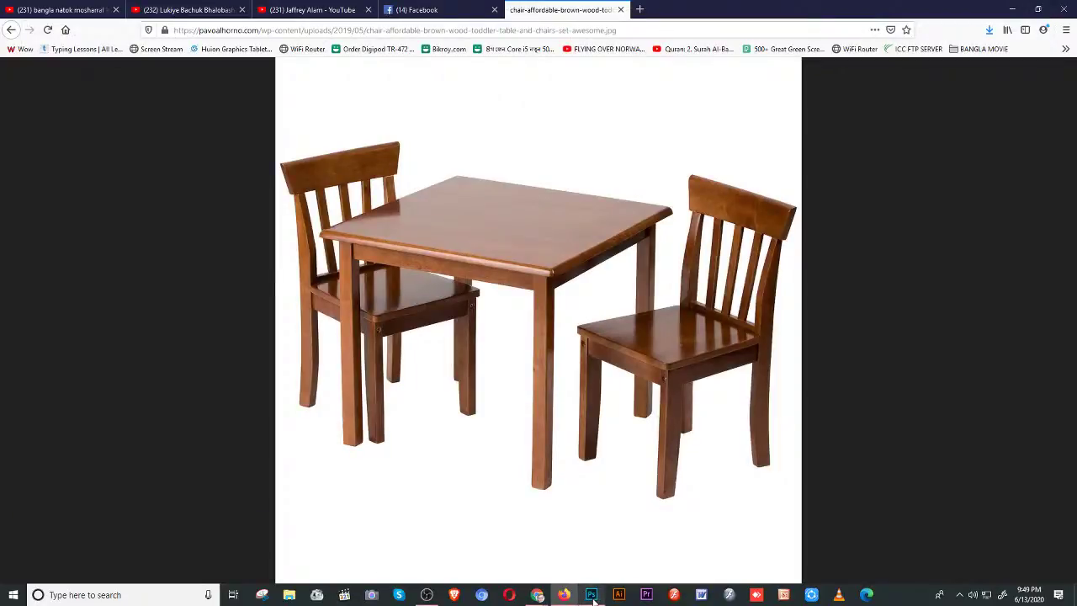
left_click(592, 595)
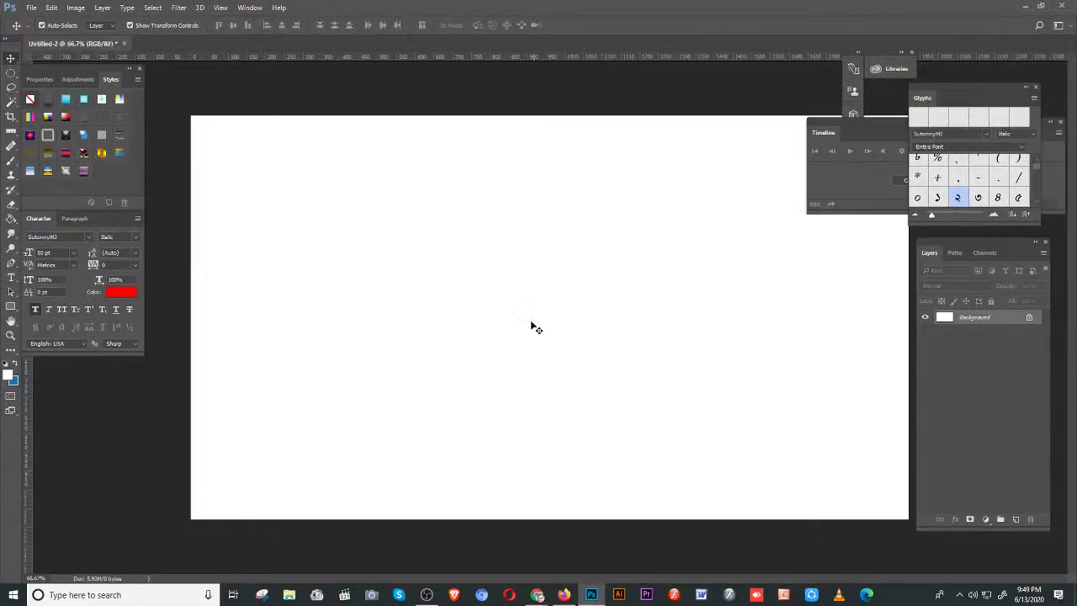
- Open the saved Table.jpg photo in Photoshop
key("alt+f")
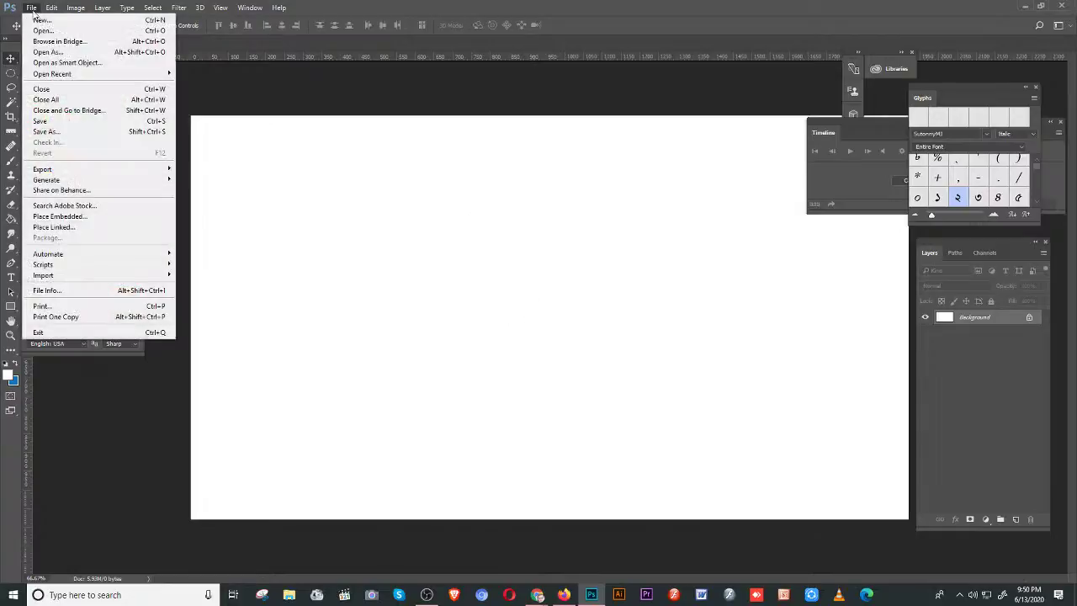
key("Down")
key("Down")
key("Down")
key("Escape")
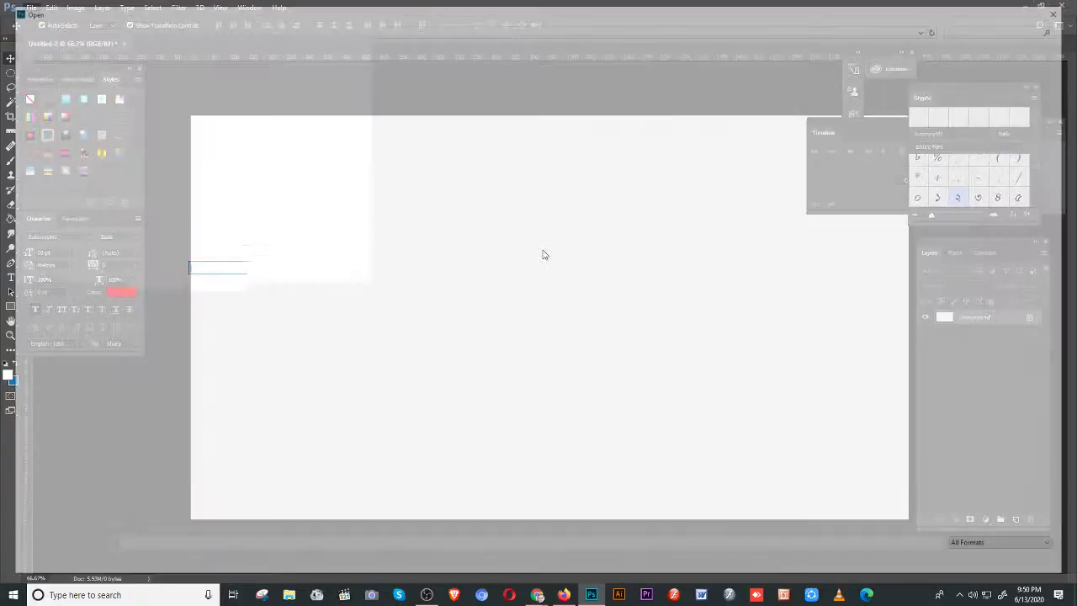
left_click(993, 562)
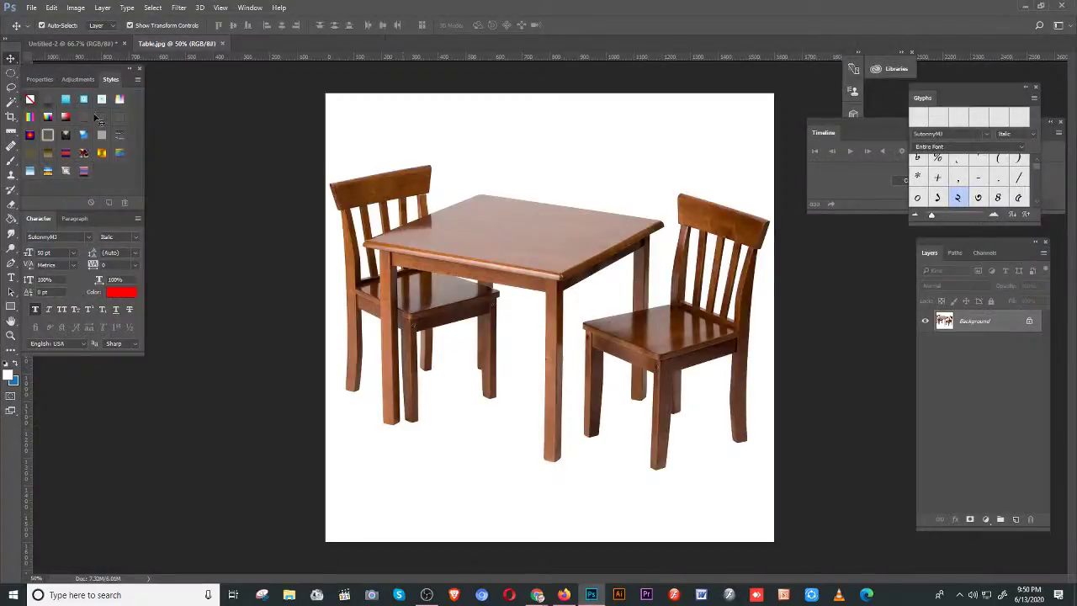
- Draw a rectangular marquee selection around the table and chairs
right_click(11, 75)
left_click(47, 76)
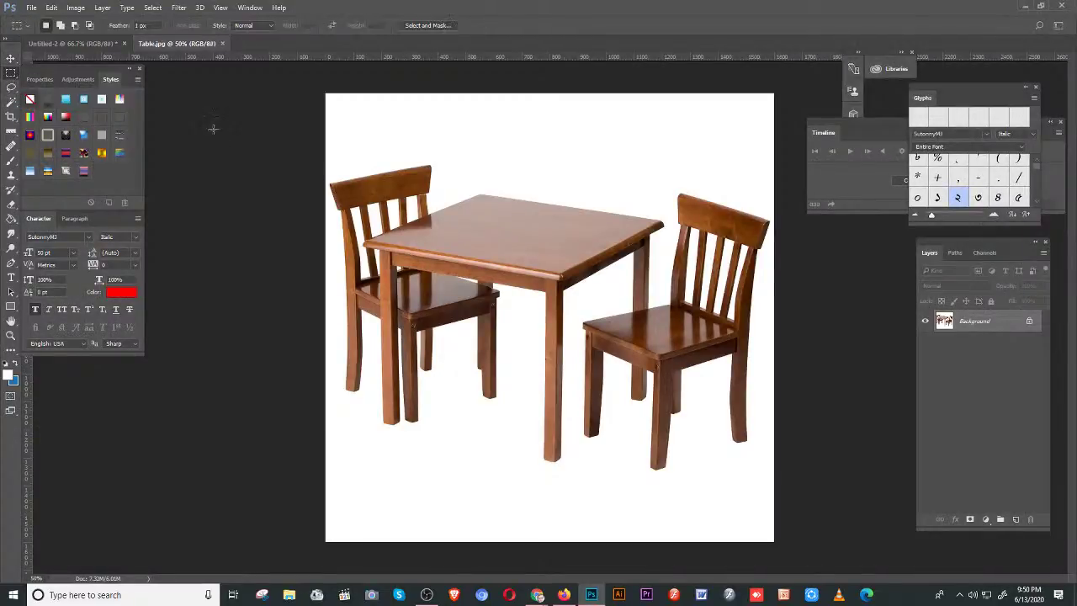
left_click_drag(273, 139, 909, 470)
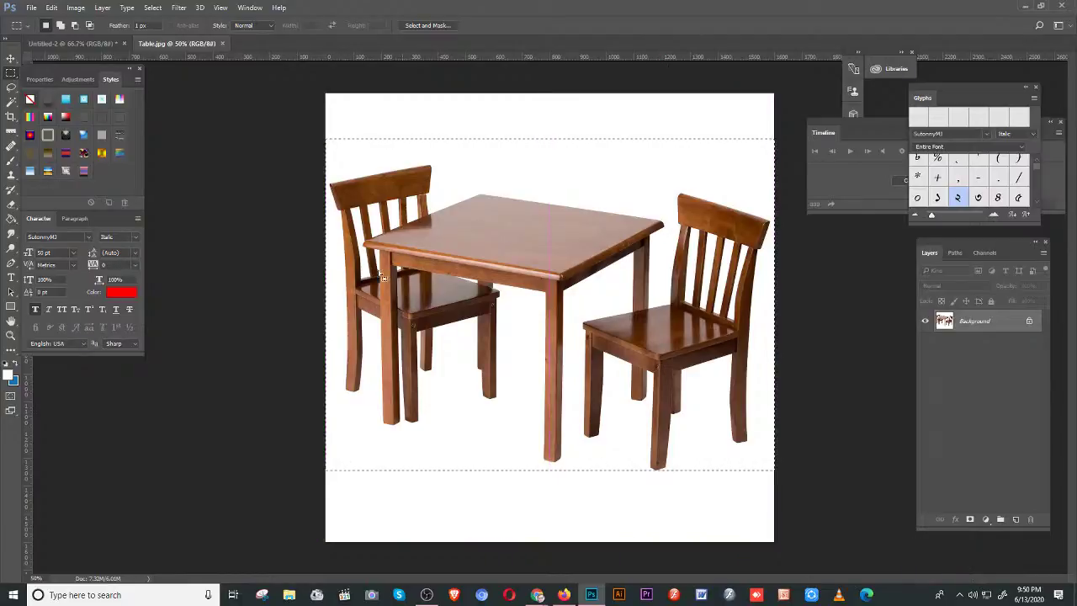
left_click(11, 58)
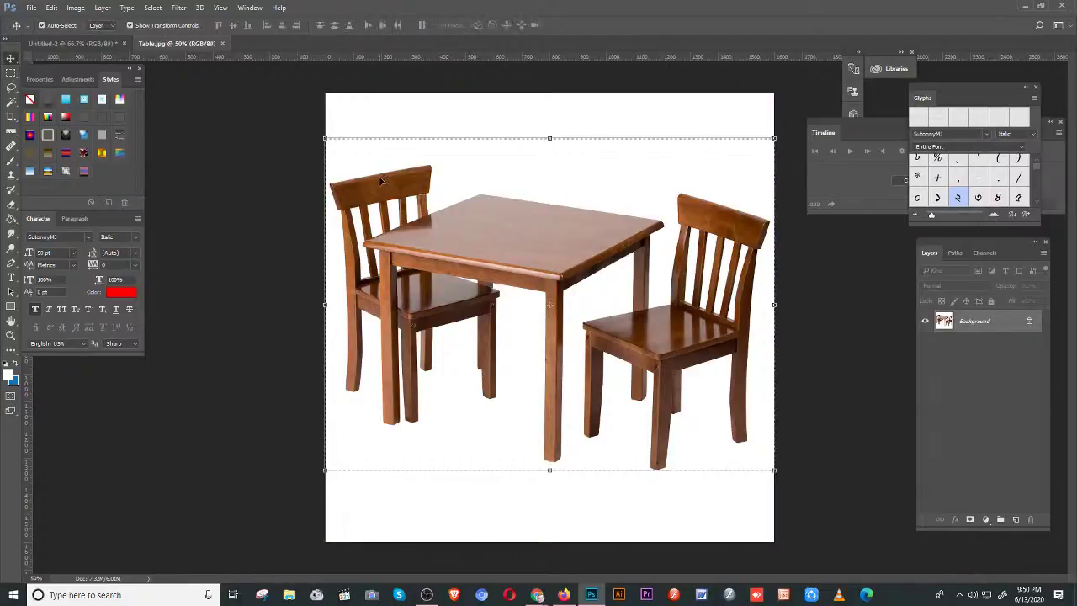
- Move the selected table into Untitled-2 and enlarge it to fill the canvas
left_click_drag(379, 176, 419, 183)
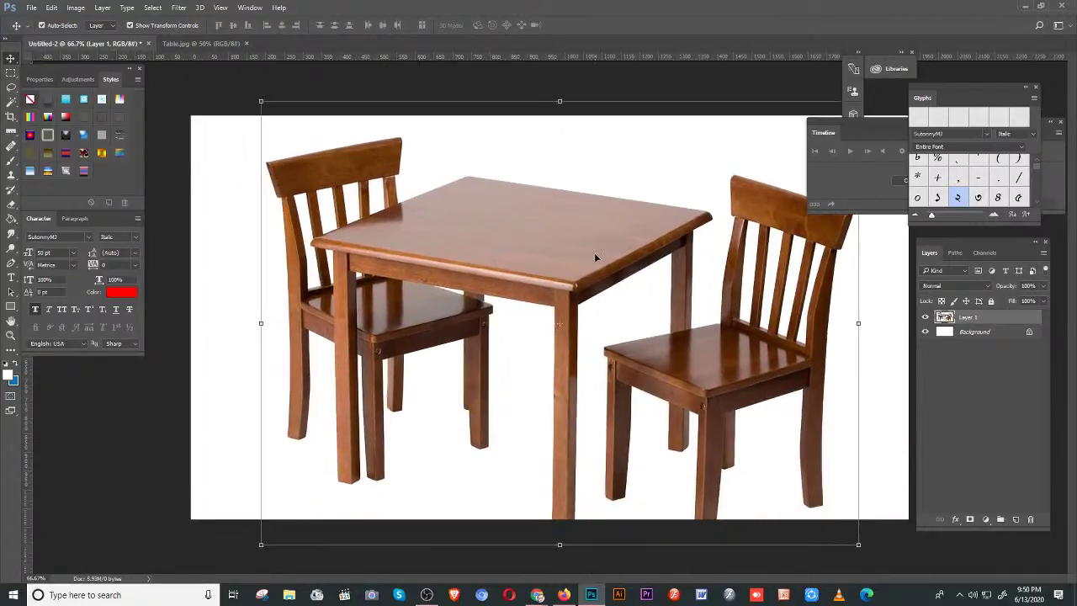
left_click_drag(594, 253, 595, 260)
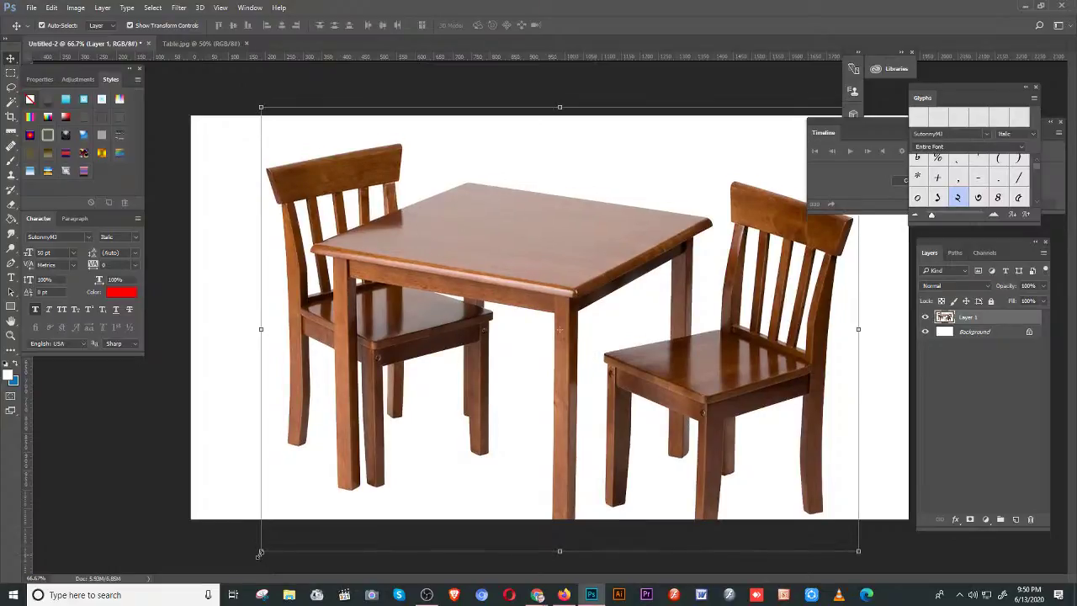
left_click_drag(260, 552, 157, 604)
left_click_drag(335, 210, 398, 355)
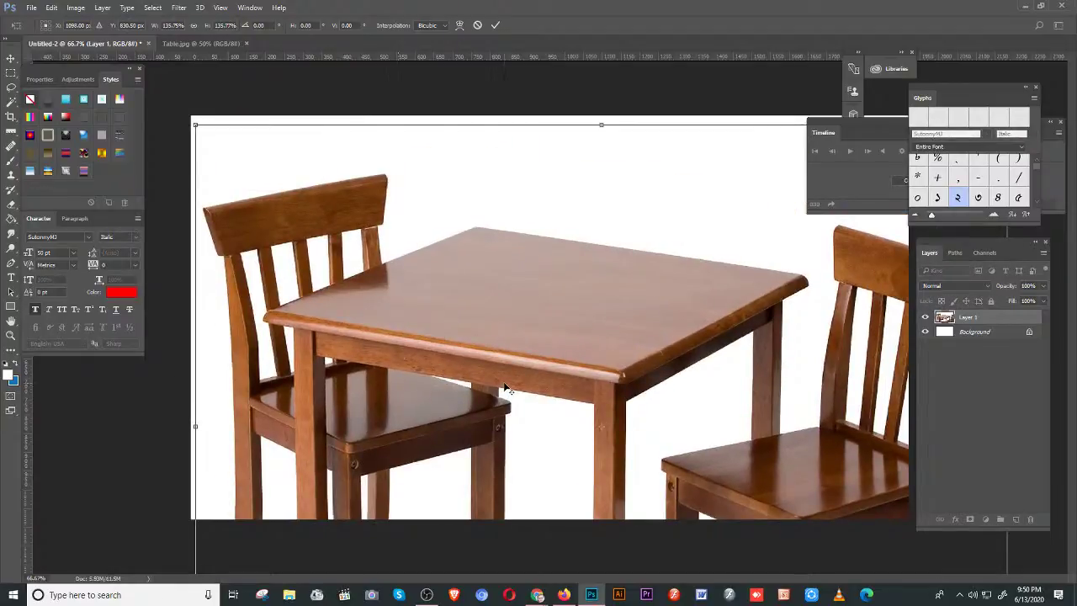
key("ctrl+minus")
key("ctrl+minus")
key("ctrl+minus")
left_click_drag(720, 470, 781, 534)
left_click_drag(417, 248, 375, 203)
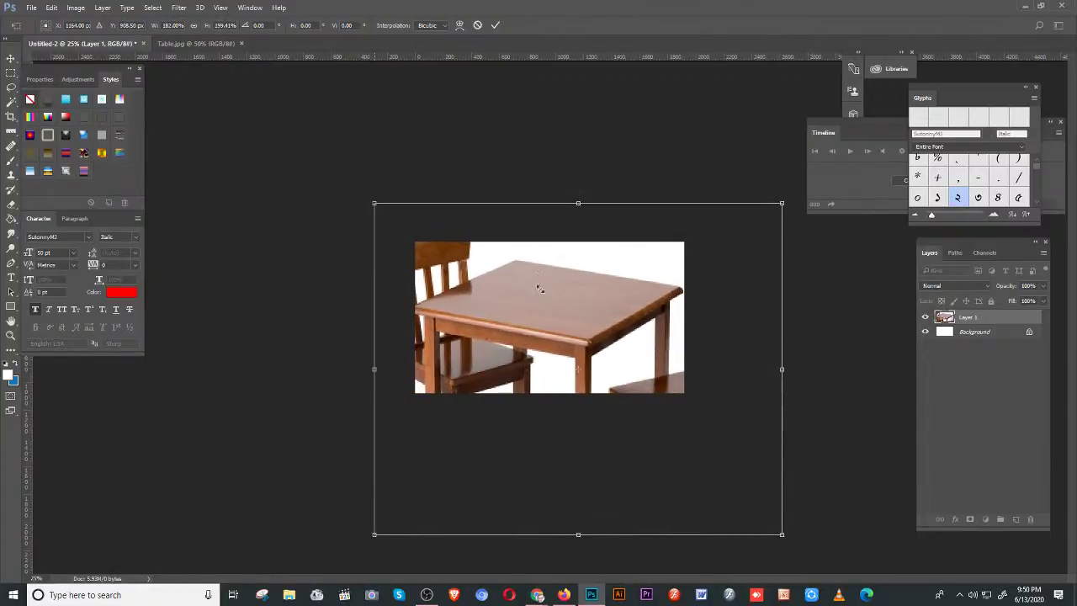
double_click(553, 294)
left_click_drag(784, 337, 787, 337)
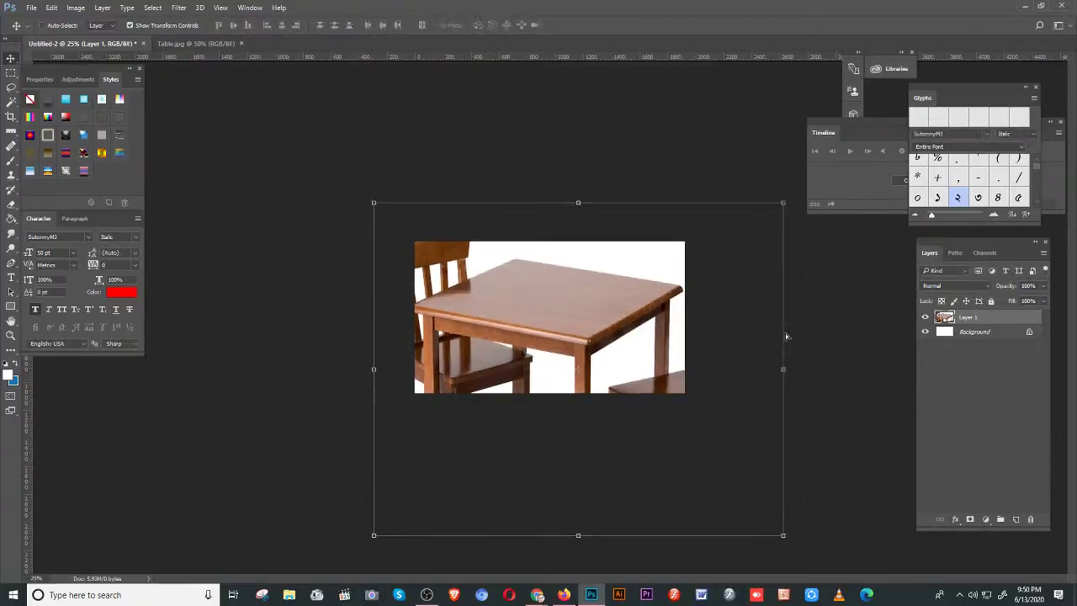
key("ctrl+plus")
key("ctrl+plus")
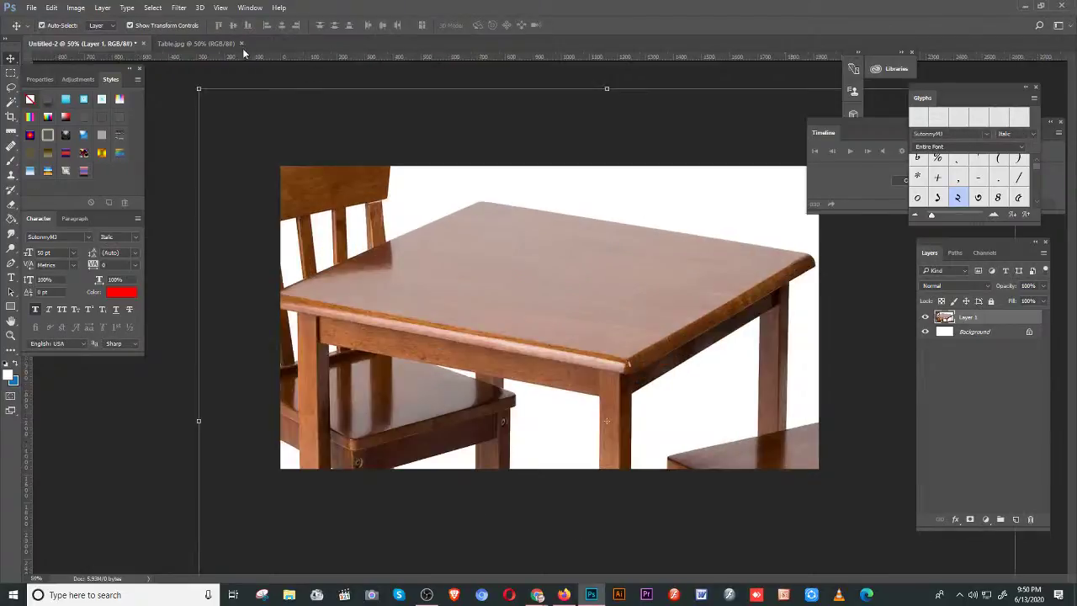
- Close Table.jpg and start a new document from the File menu
left_click(241, 44)
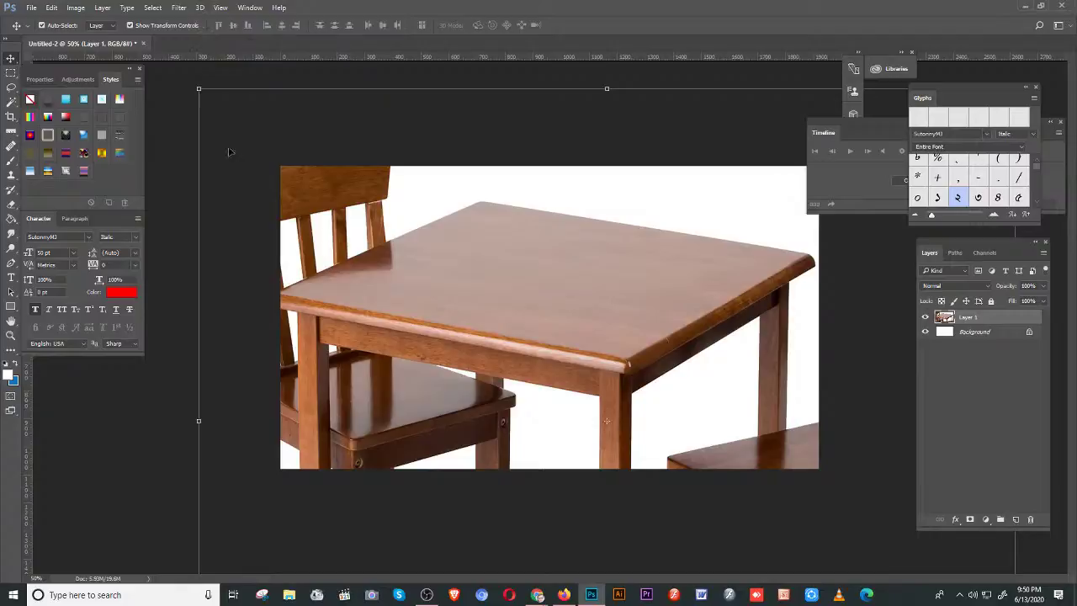
left_click(159, 218)
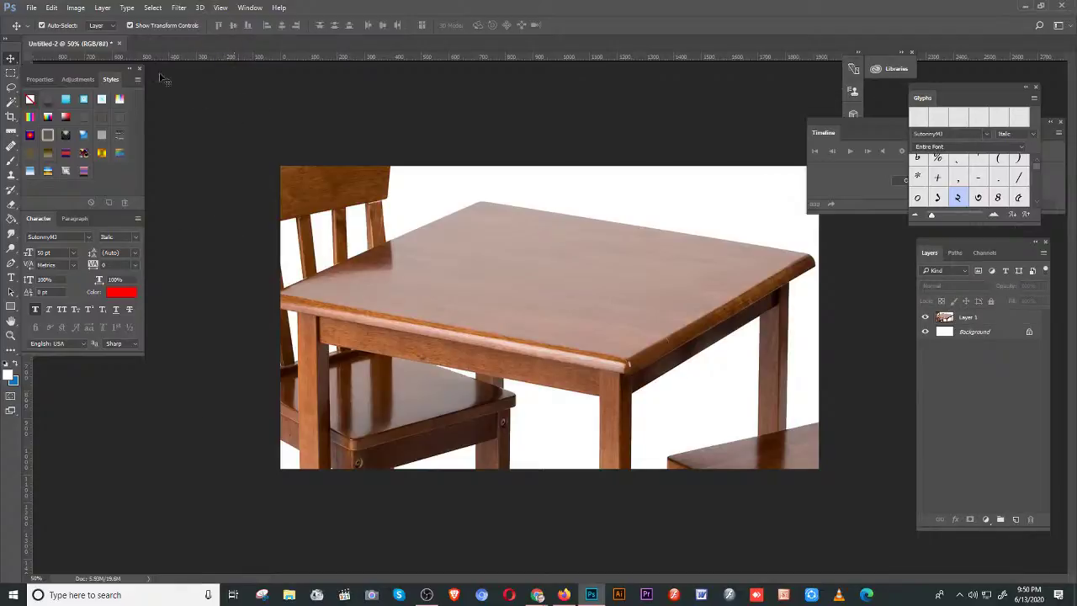
left_click(30, 7)
left_click(37, 19)
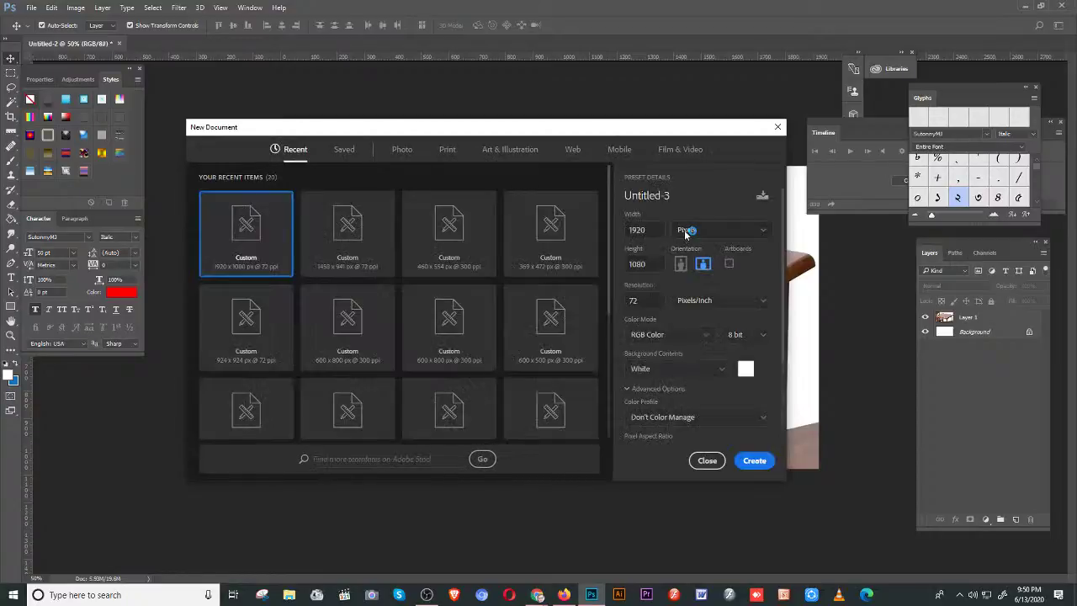
- Create a 3.5 × 2 inch document at 300 pixels per inch
left_click(686, 230)
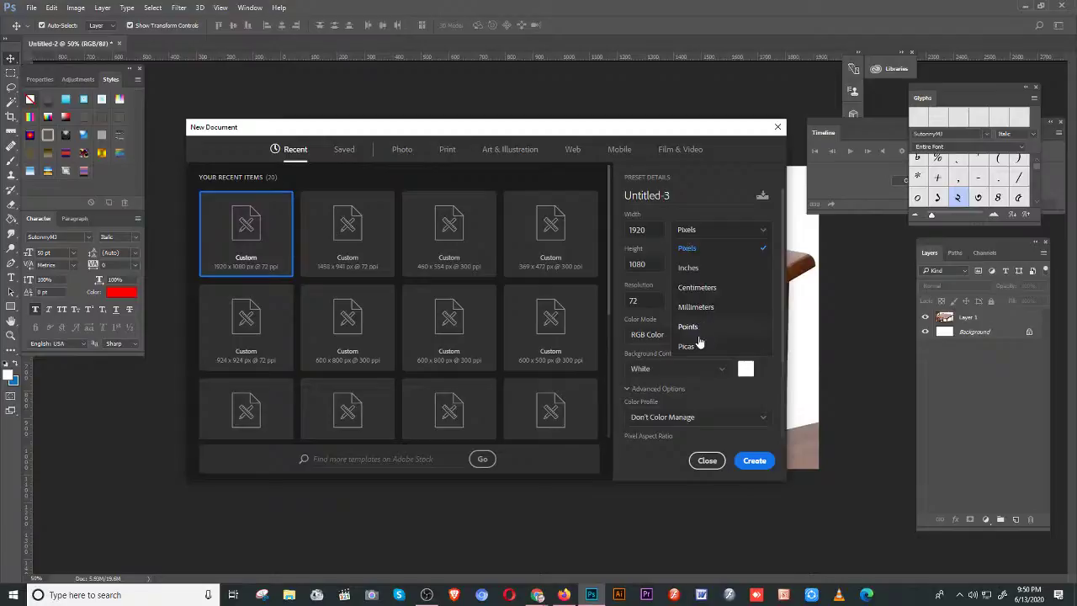
left_click(698, 270)
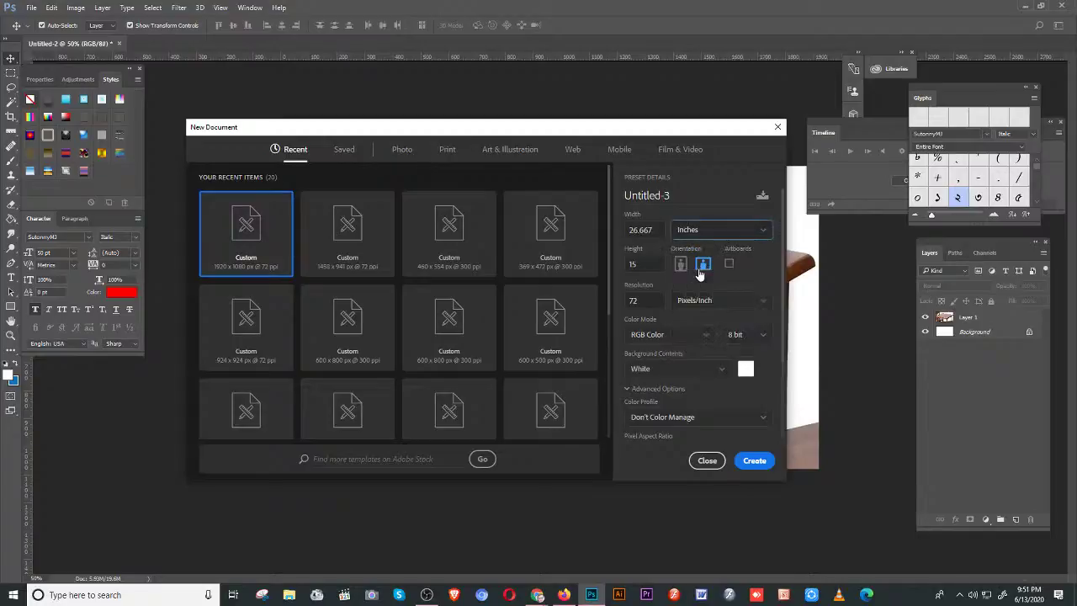
key("shift+Tab")
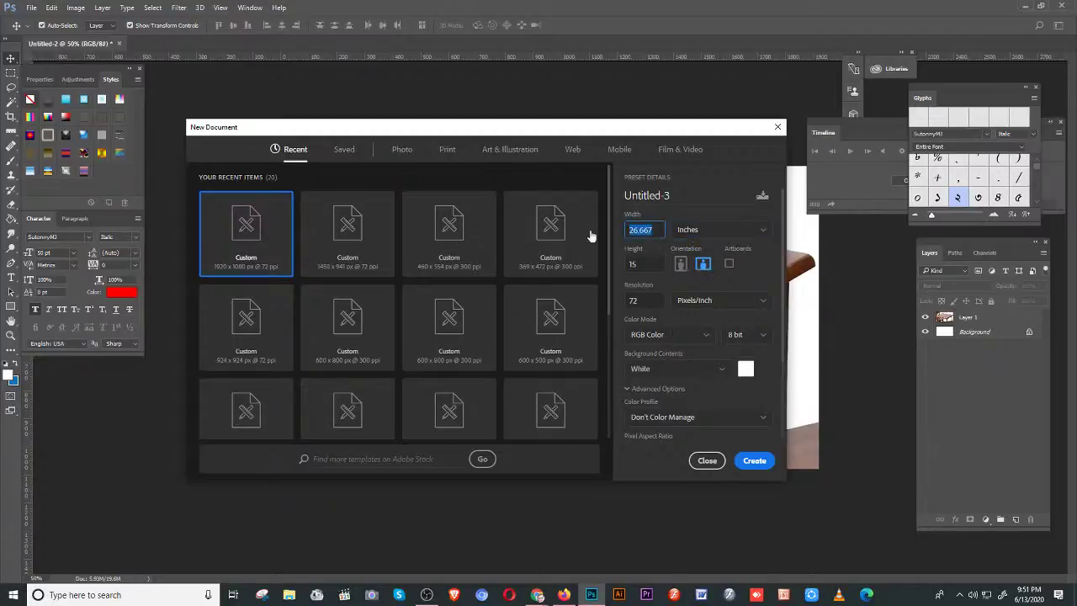
type("3.5")
key("Tab")
type("2.2")
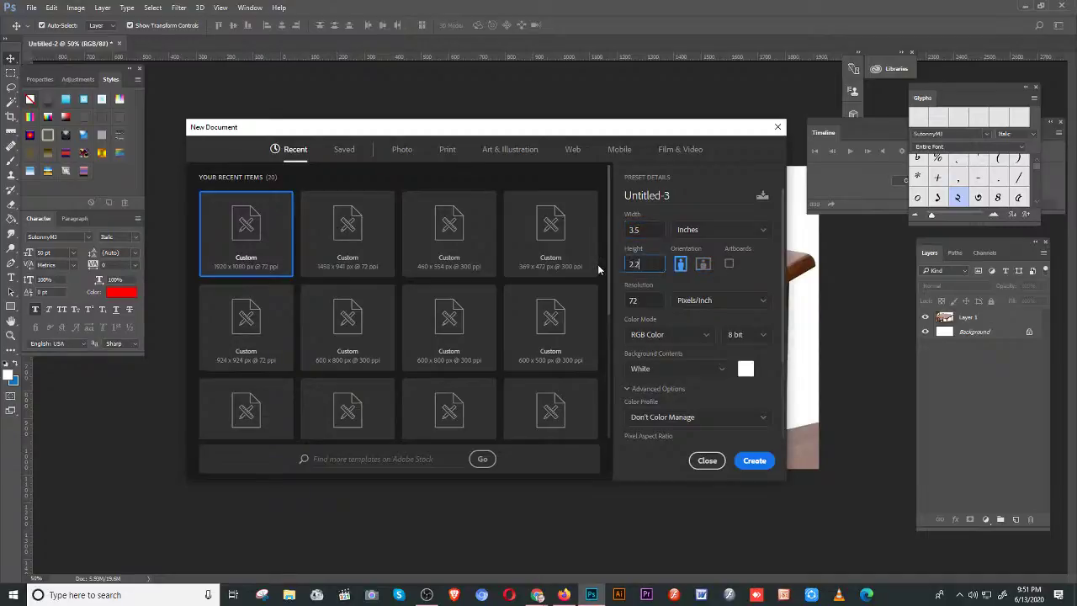
key("BackSpace")
key("BackSpace")
key("Tab")
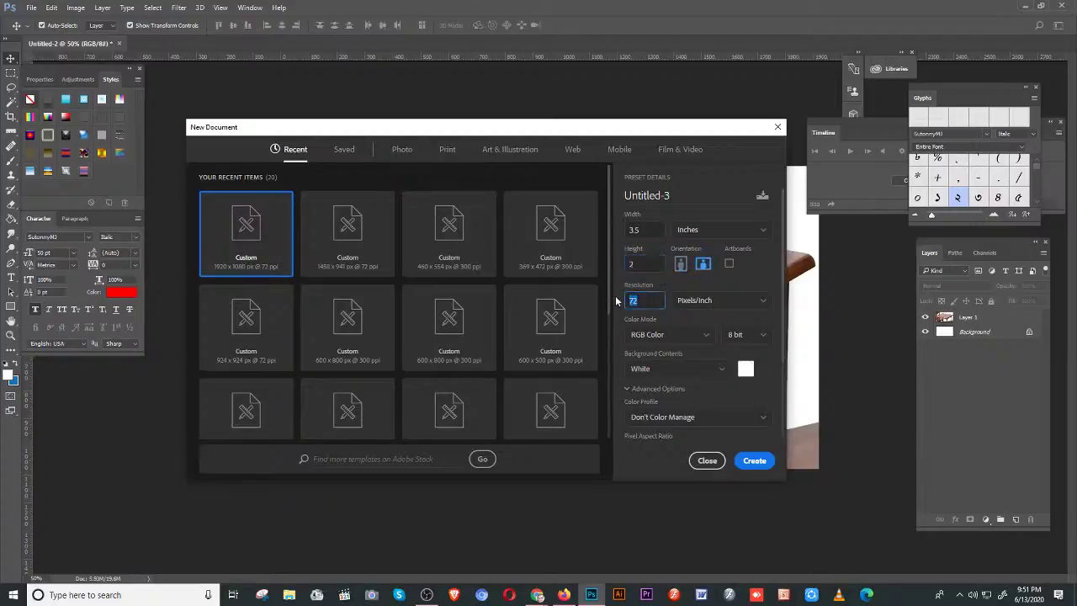
type("300")
left_click(746, 461)
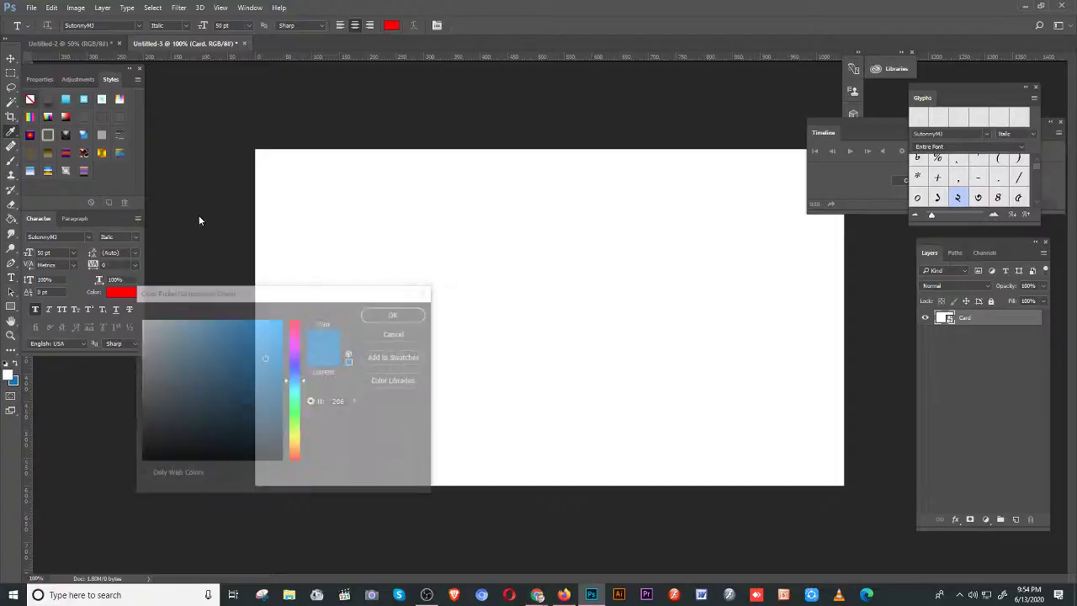
- Choose a deep blue background colour in the Color Picker
left_click(177, 318)
left_click_drag(177, 318, 236, 364)
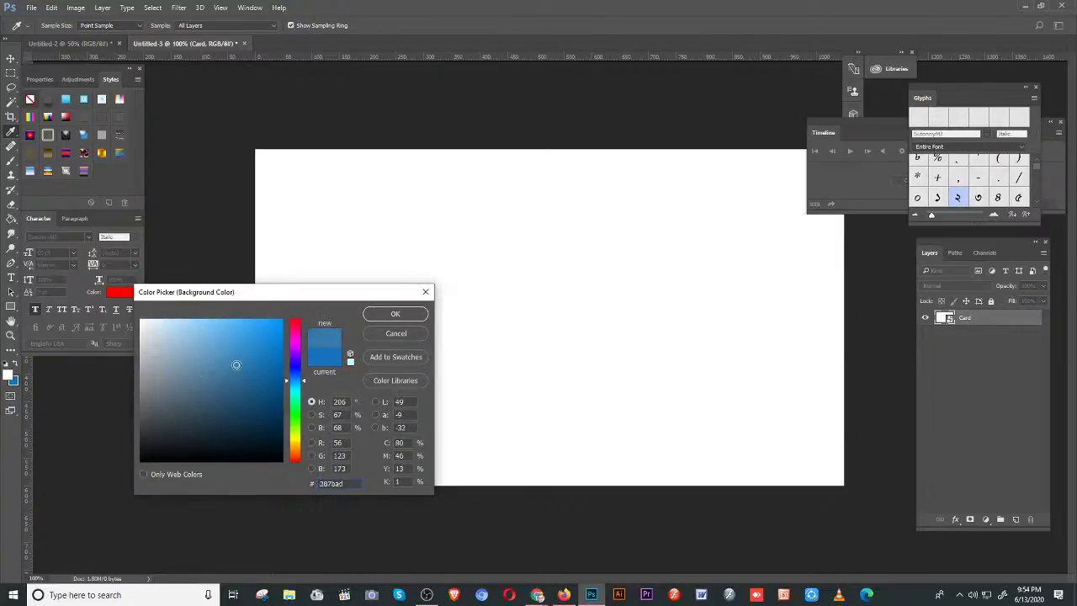
left_click(382, 318)
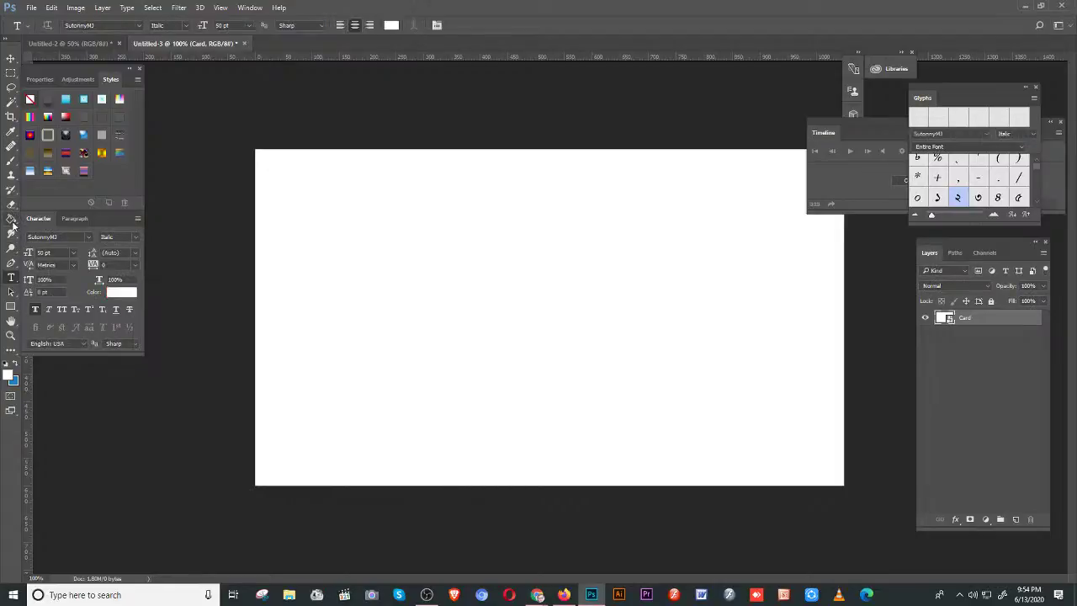
- Try the Gradient and Marquee tools, then convert the Card layer to a smart object
left_click(12, 222)
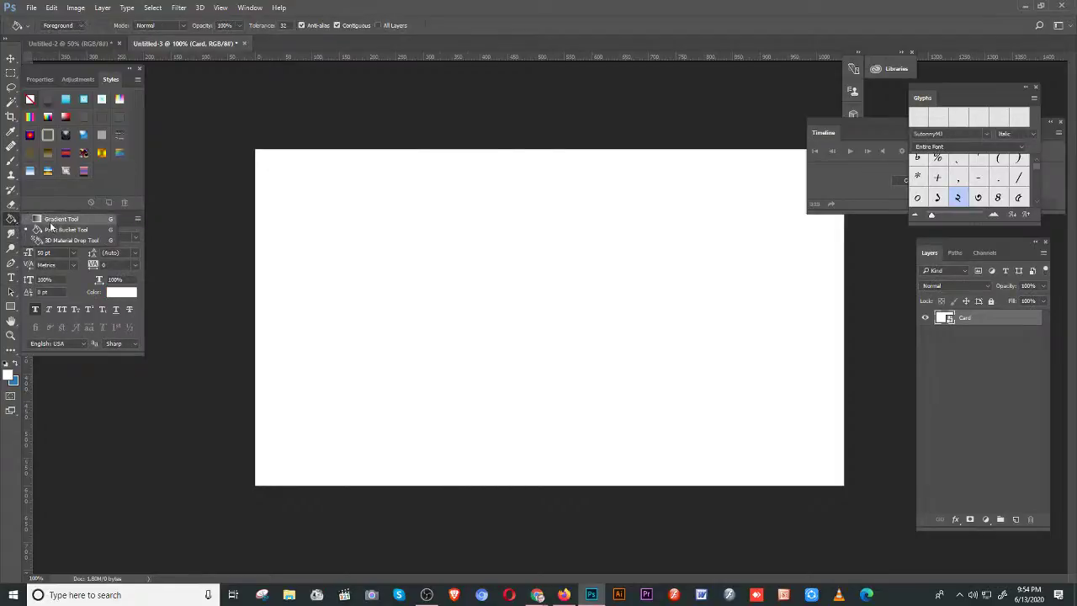
left_click(60, 219)
scroll(847, 474, "down", 3)
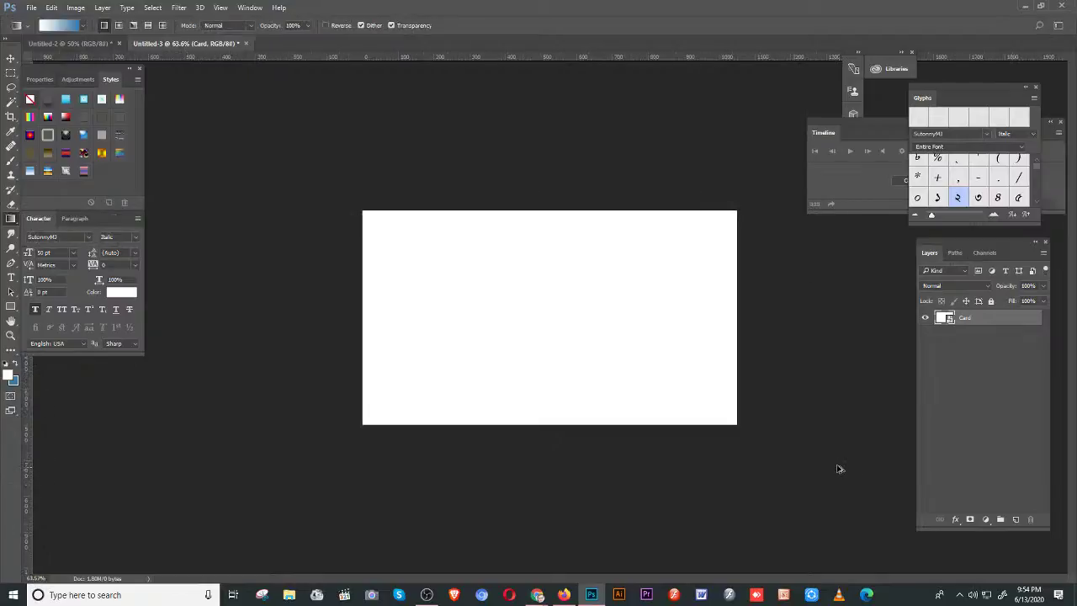
scroll(838, 468, "up", 1)
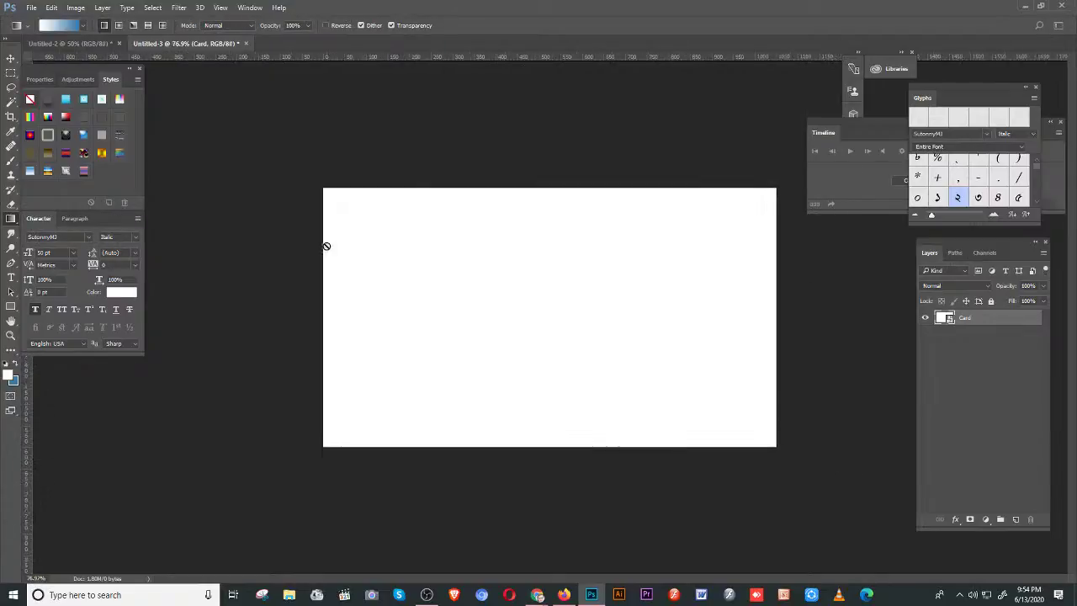
left_click(11, 73)
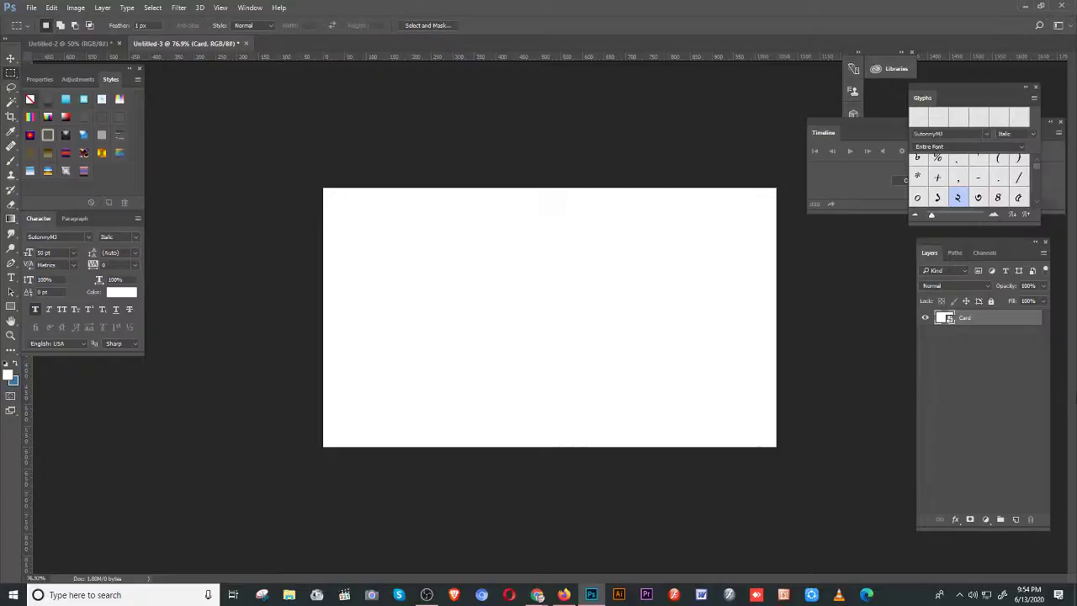
right_click(964, 319)
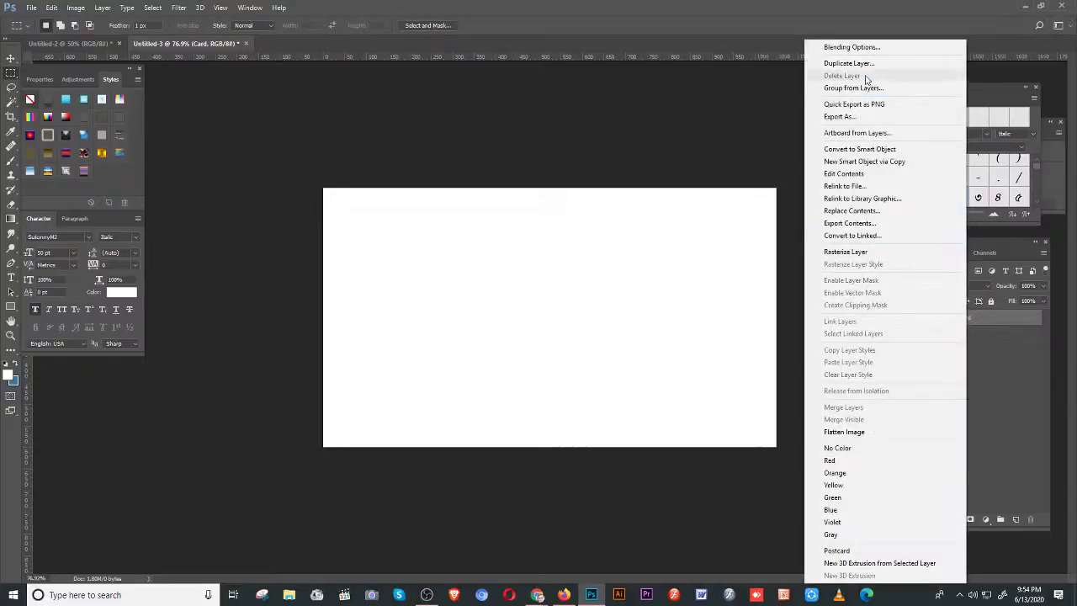
left_click(483, 192)
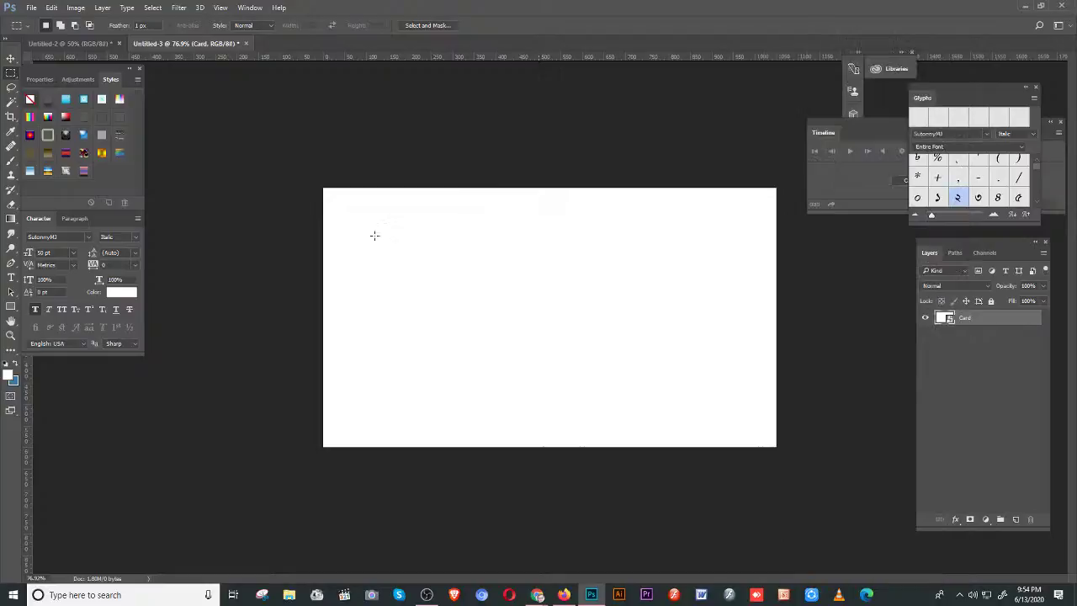
left_click(11, 57)
- Drag the white Card layer into Untitled-2 and scale it down onto the tabletop
left_click_drag(478, 267, 520, 274)
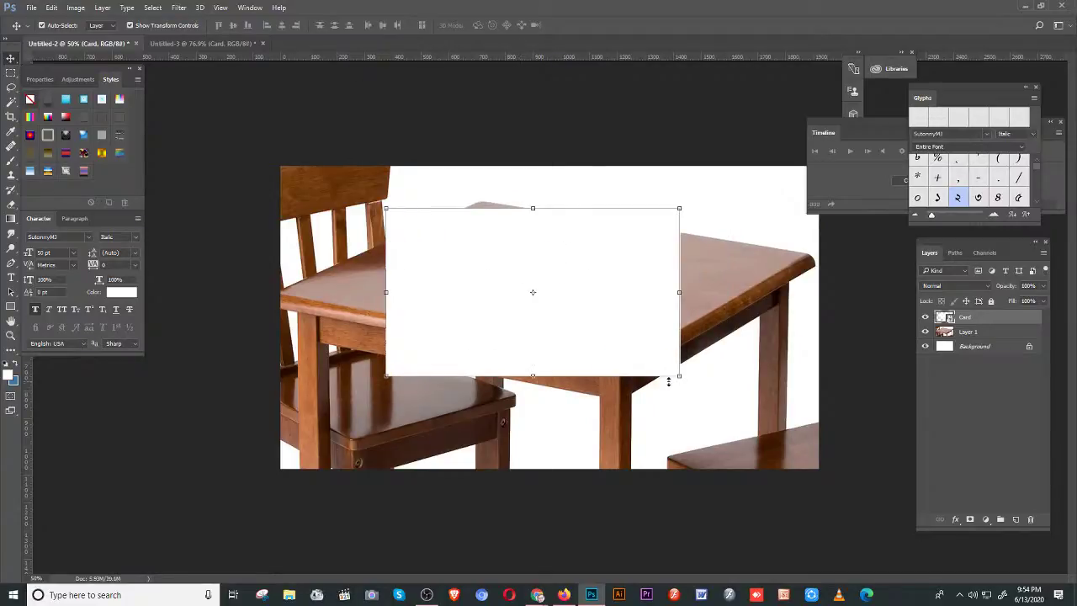
left_click_drag(680, 376, 557, 266)
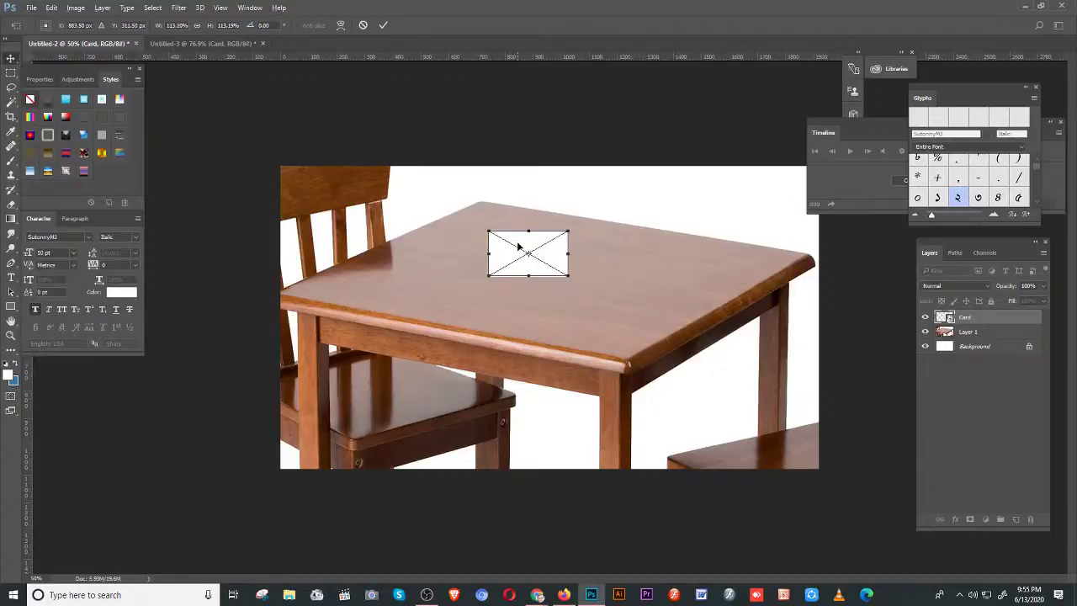
key("Return")
scroll(601, 284, "up", 4)
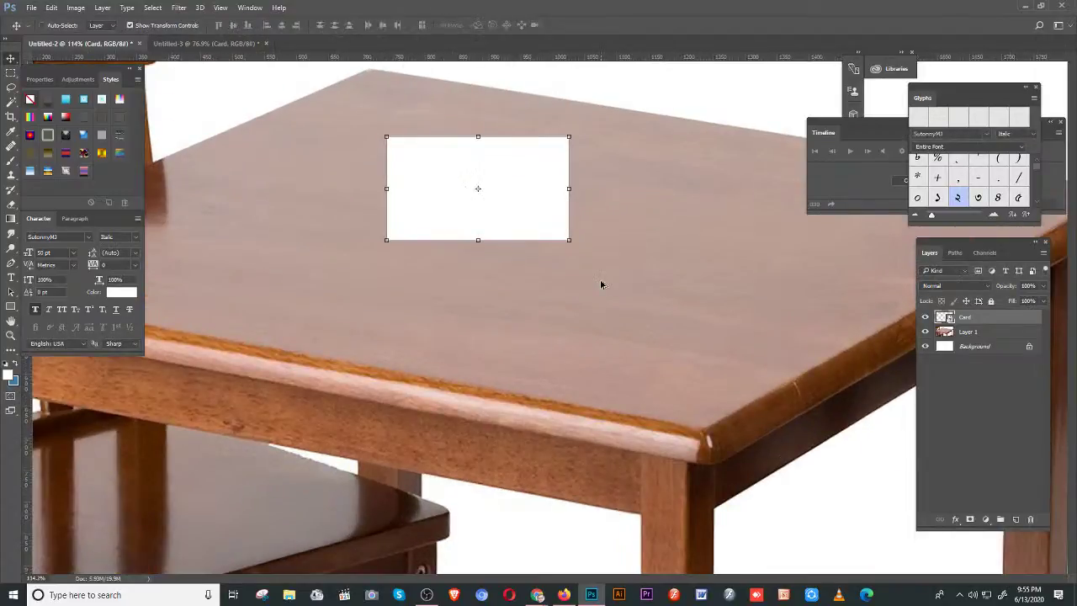
- Distort the card's four corners to match the tabletop's perspective and apply it
scroll(601, 283, "up", 1)
key("ctrl+t")
left_click_drag(553, 169, 537, 212)
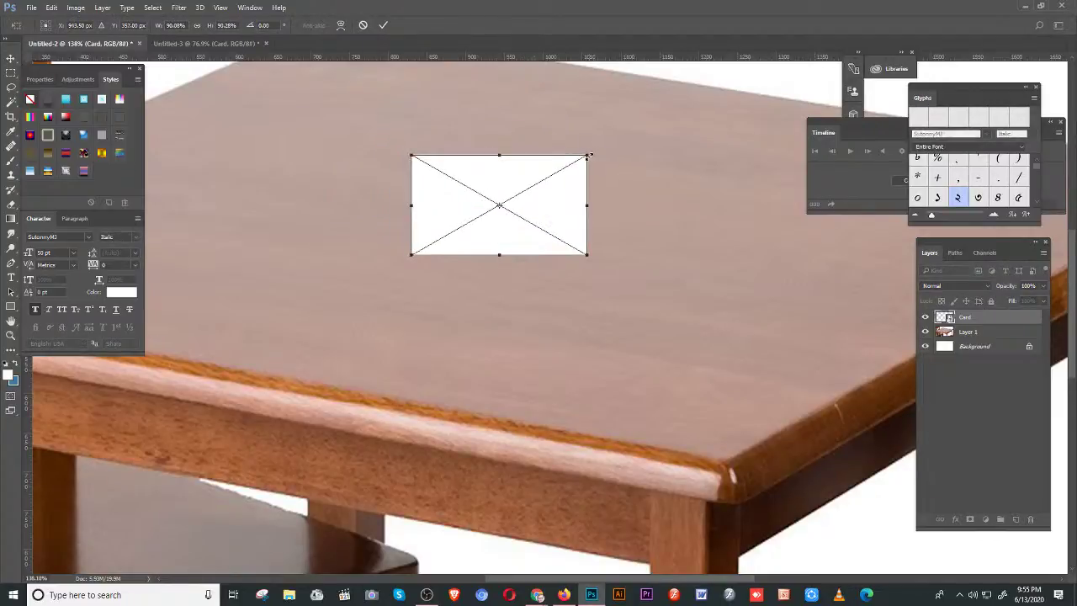
right_click(545, 173)
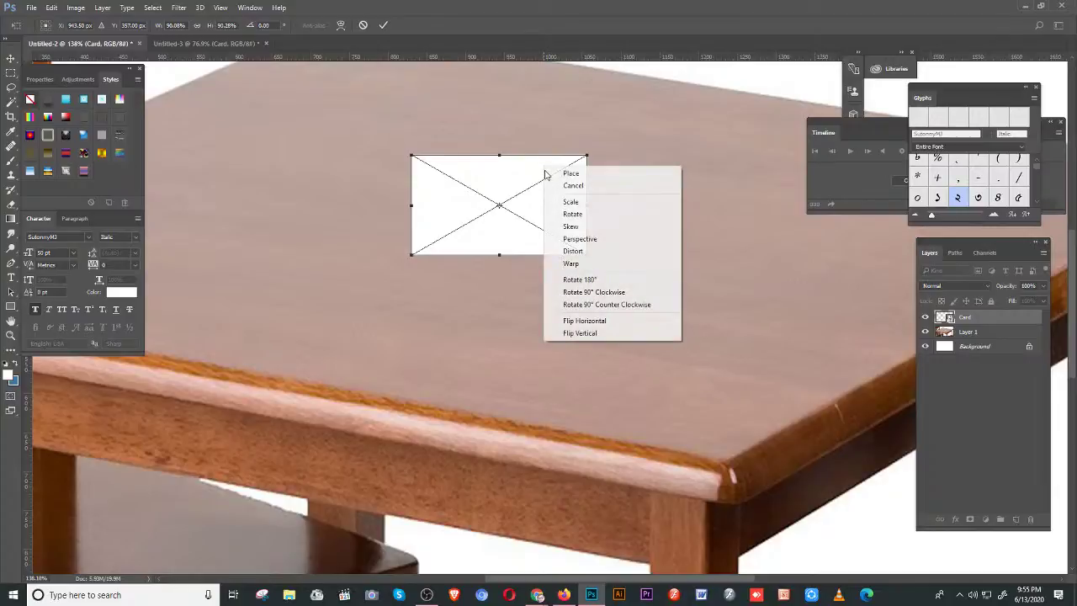
left_click(571, 226)
left_click_drag(587, 156, 532, 152)
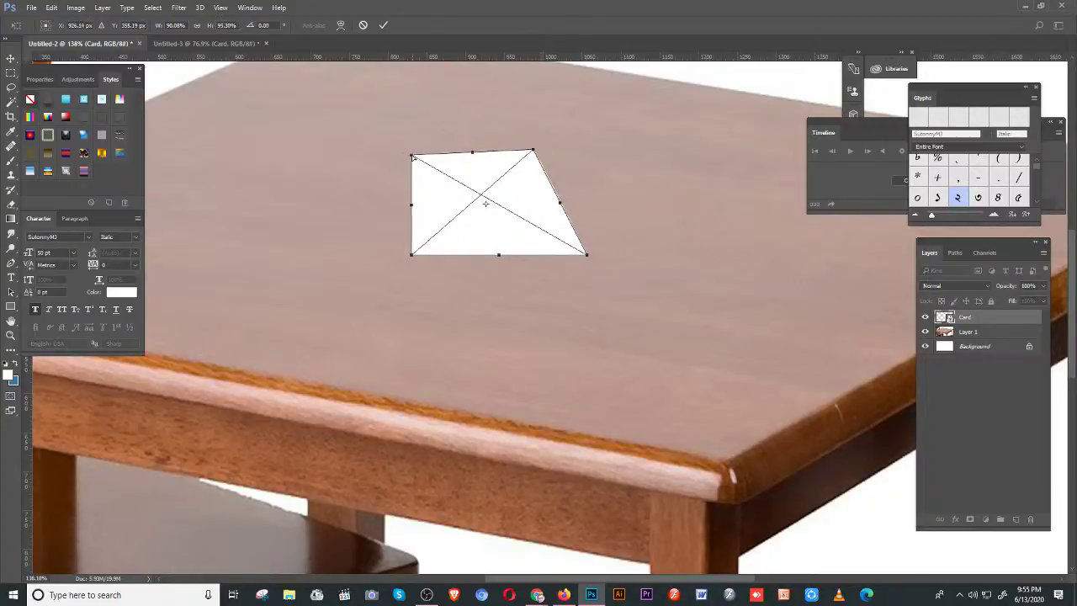
left_click_drag(411, 156, 300, 178)
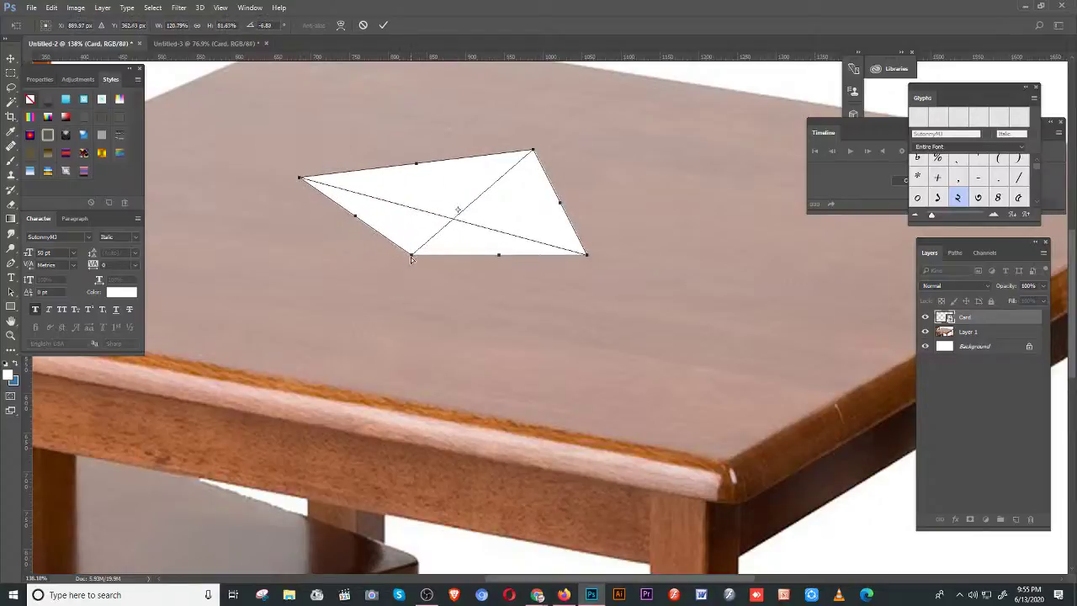
left_click_drag(409, 255, 303, 282)
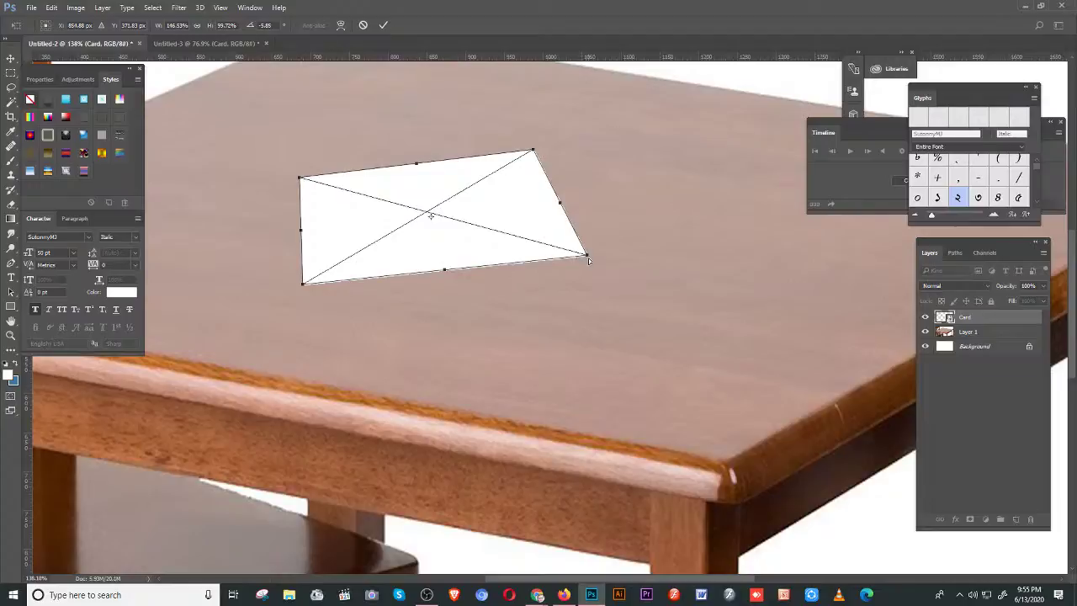
mouse_move(589, 261)
left_mouse_down()
mouse_move(588, 221)
mouse_move(589, 243)
left_mouse_up()
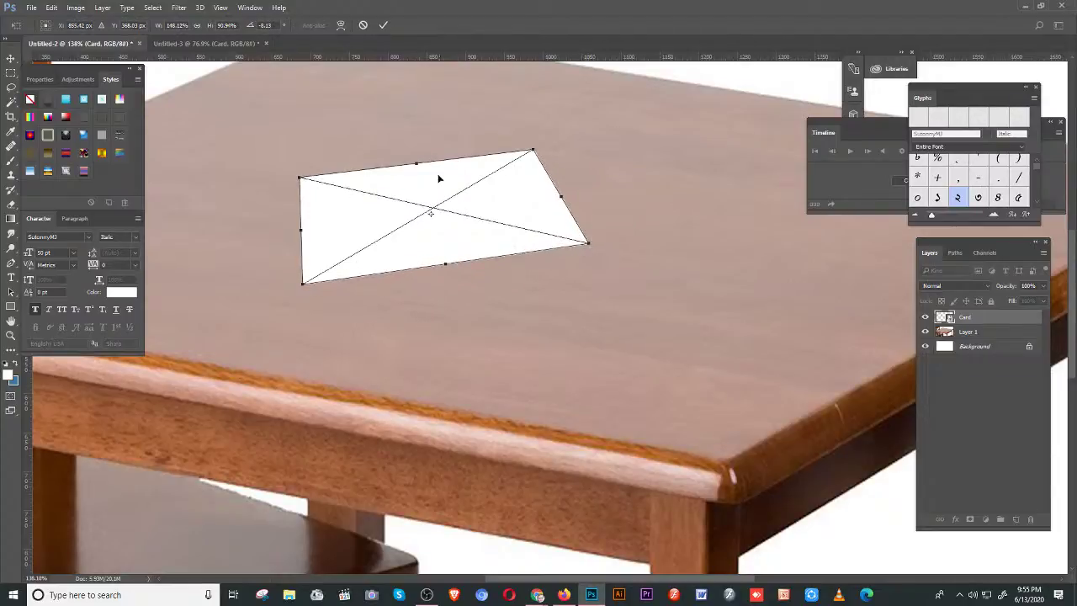
left_click_drag(439, 178, 577, 162)
key("Return")
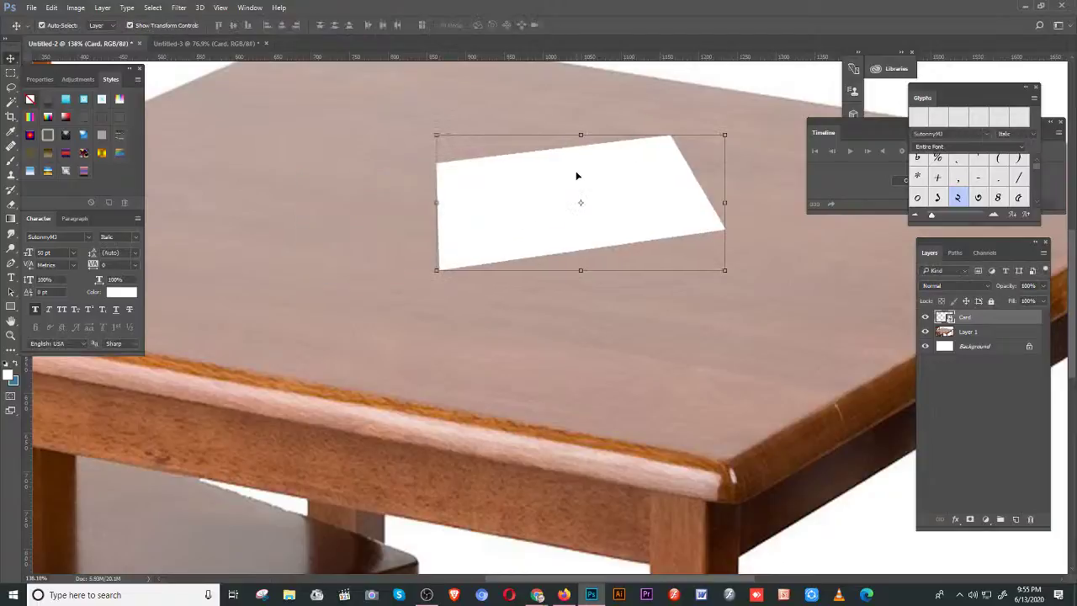
- Move the card down-left on the table and Alt-drag a copy slightly upward
left_click_drag(568, 205, 464, 258)
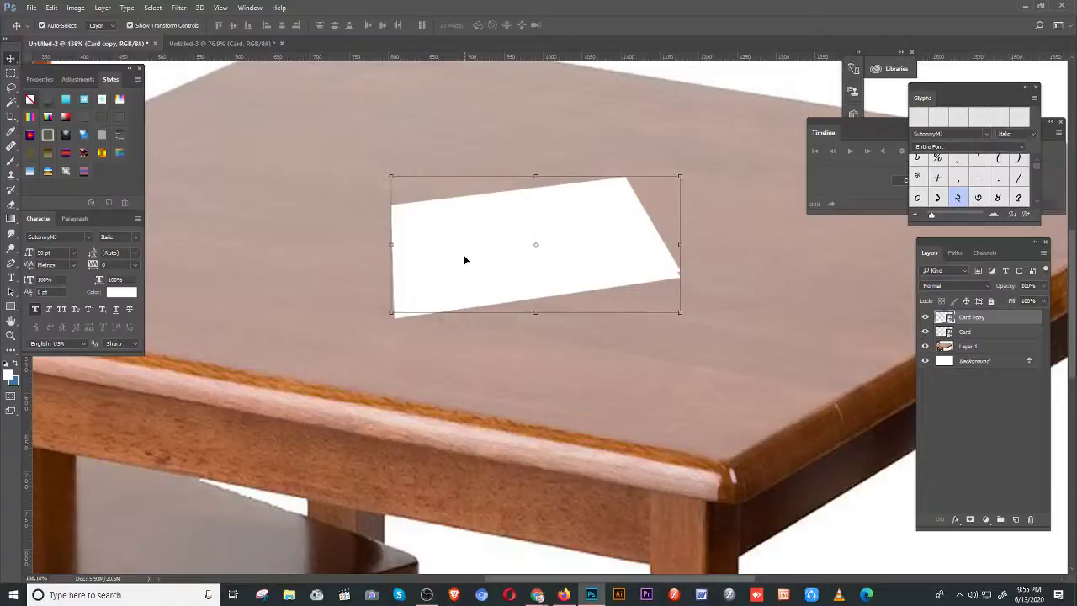
left_click(532, 278, "alt")
left_click_drag(532, 278, 530, 274)
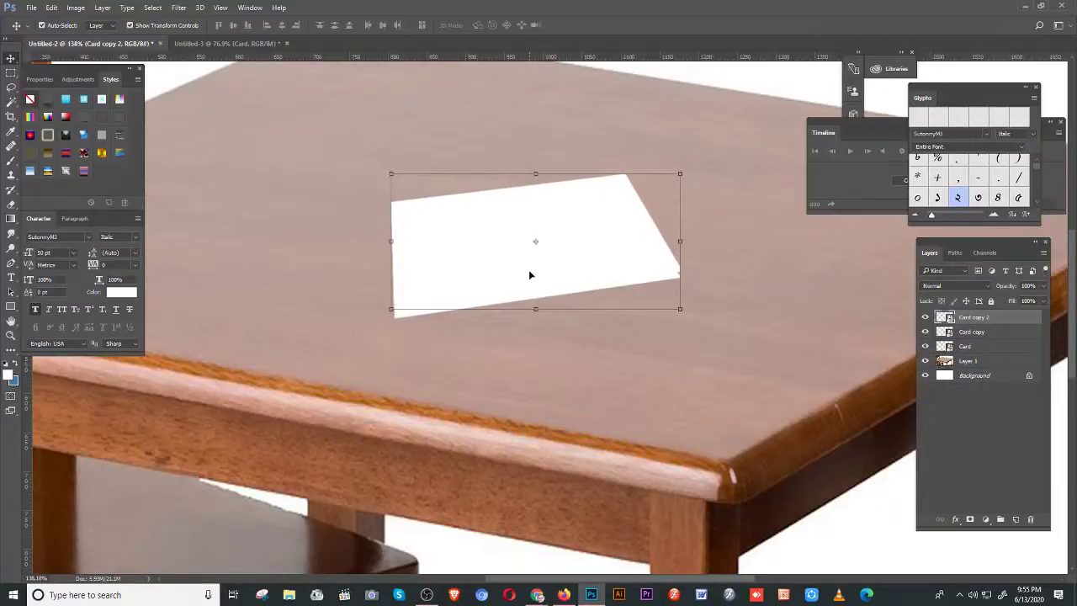
- Repeat Alt+Up nudged duplicates until the stack reaches Card copy 18
key("alt+Up")
key("alt+Up")
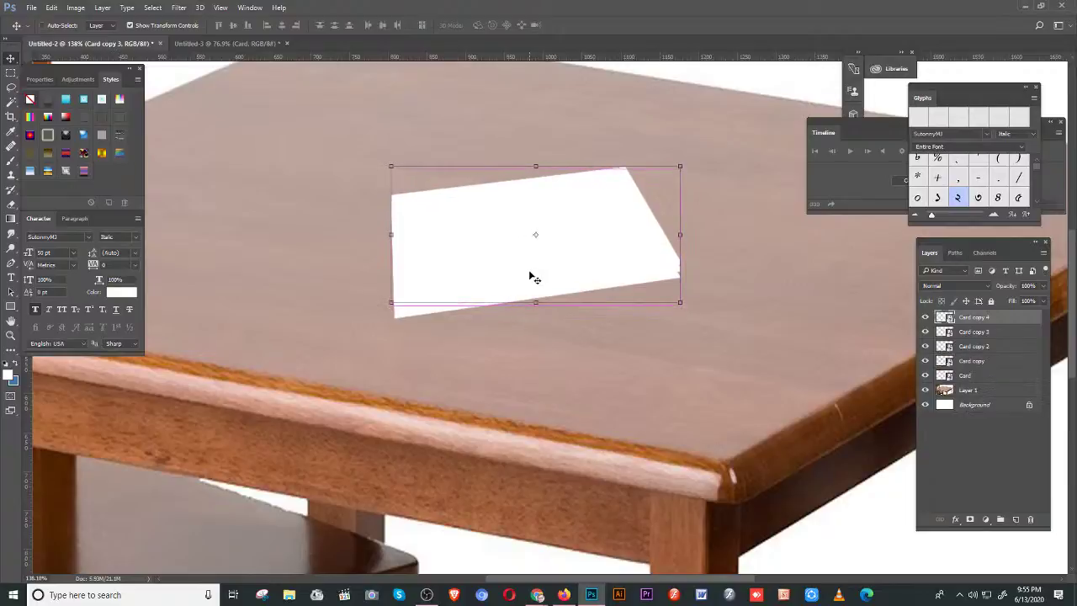
key("alt+Up")
key("alt+Up")
key("alt+Up")
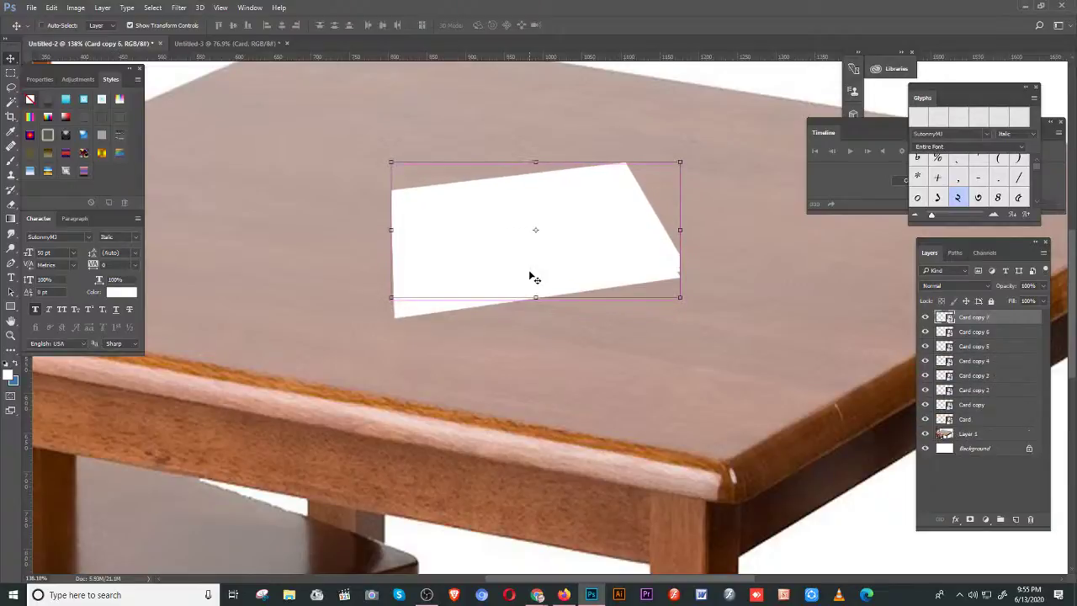
key("alt+Up")
key("alt+Up")
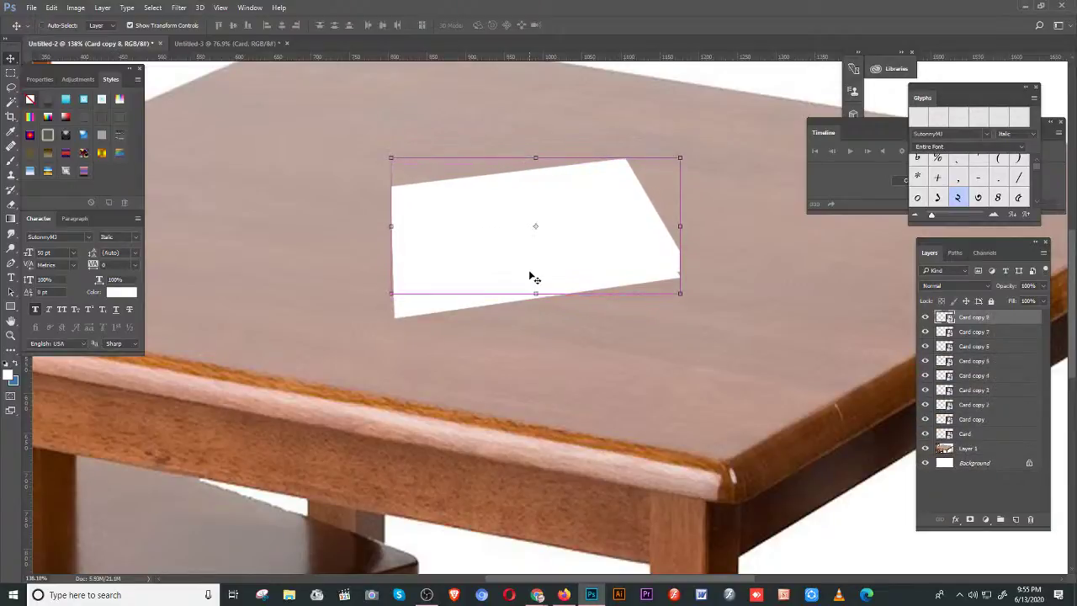
key("alt+Up")
key("alt+Up")
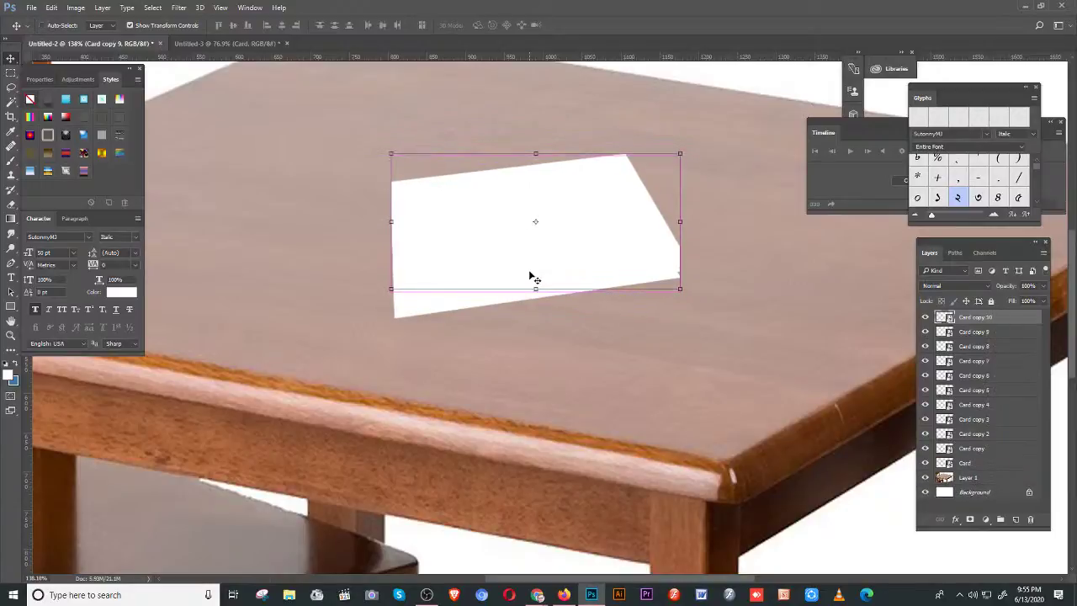
key("alt+Up")
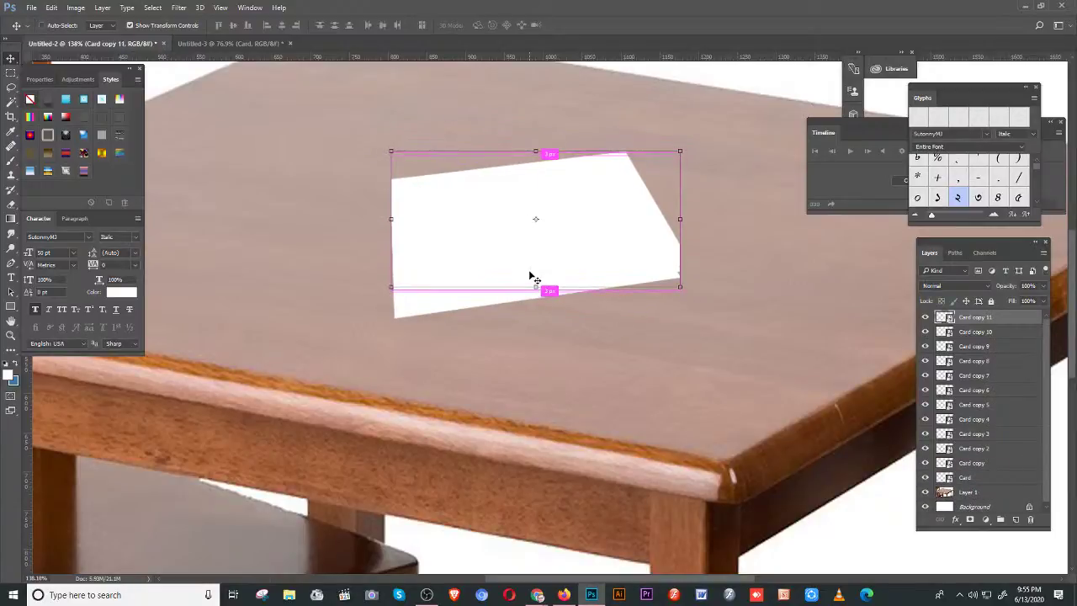
key("alt+Up")
key("alt+Up")
key("alt+Up")
key("alt+Up")
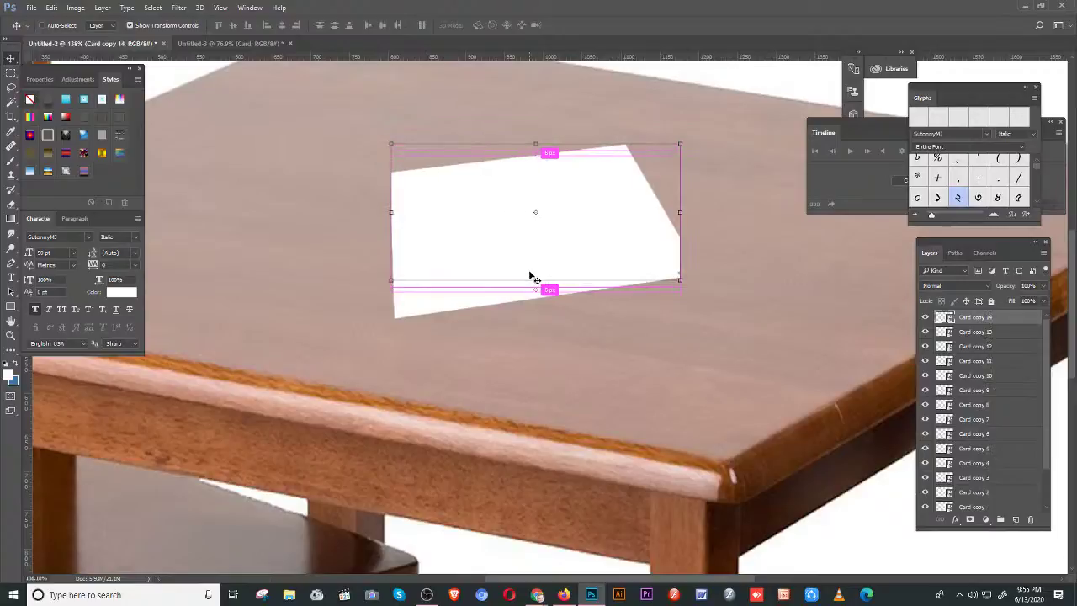
key("alt+Up")
key("alt+Up")
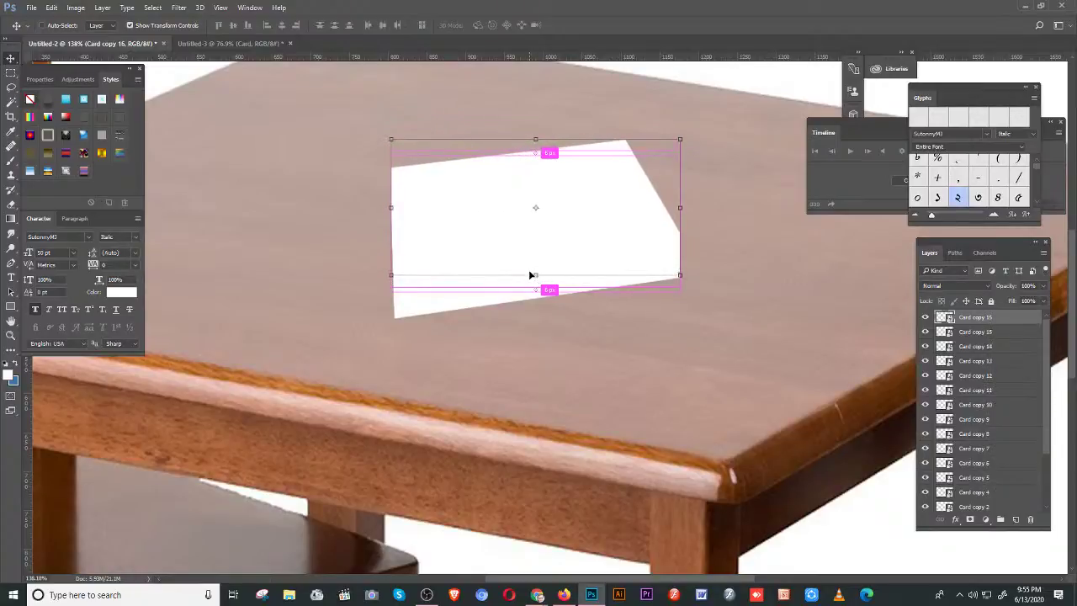
key("alt+Up")
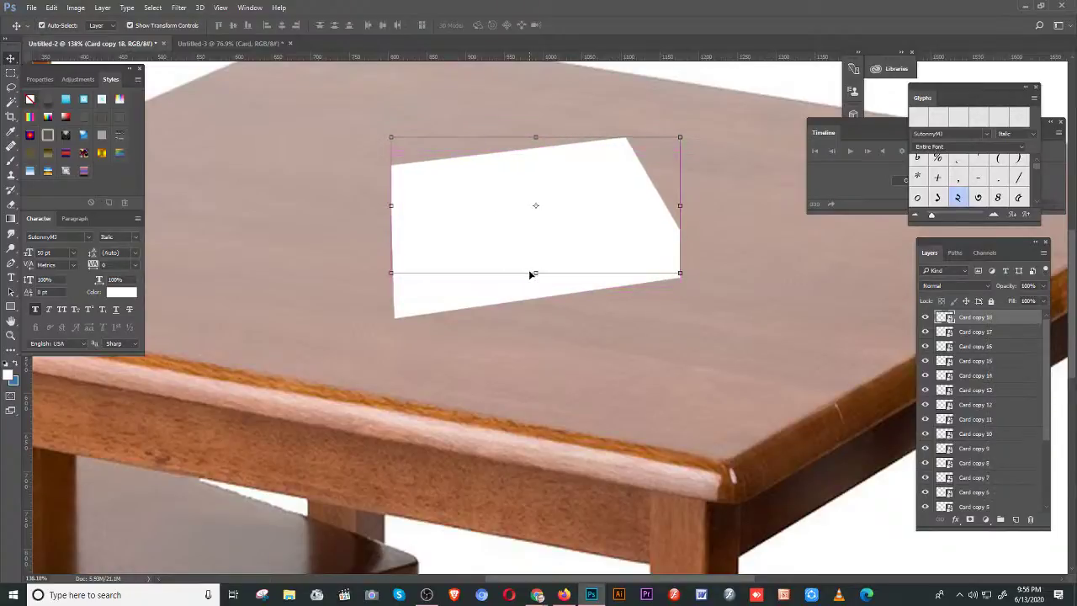
- Lift the top card copy off the pile, then rotate, scale and apply it as a tilted card
left_click_drag(578, 209, 563, 164)
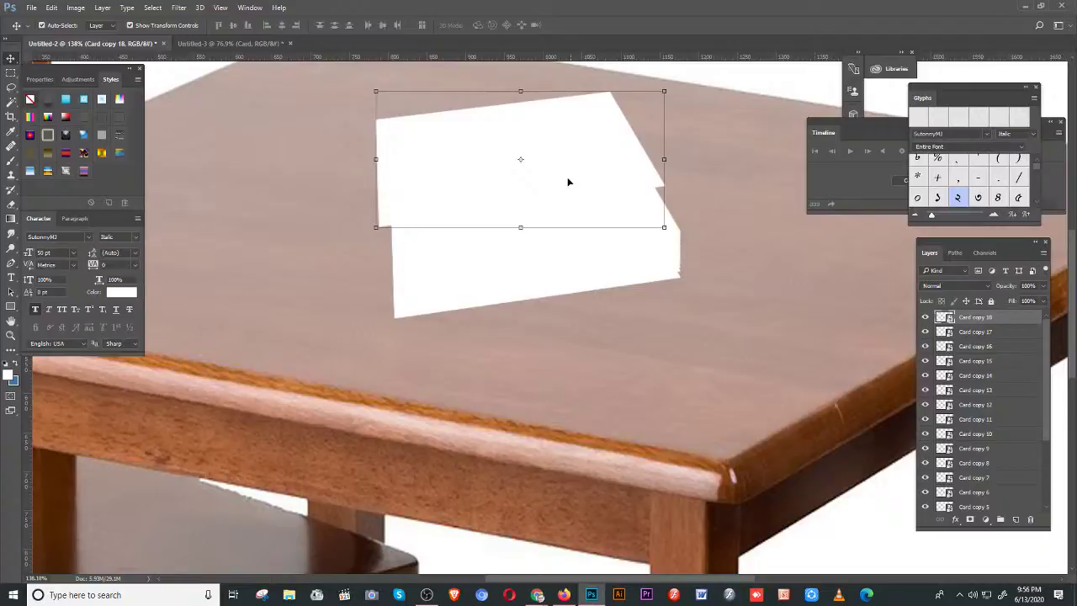
key("ctrl+t")
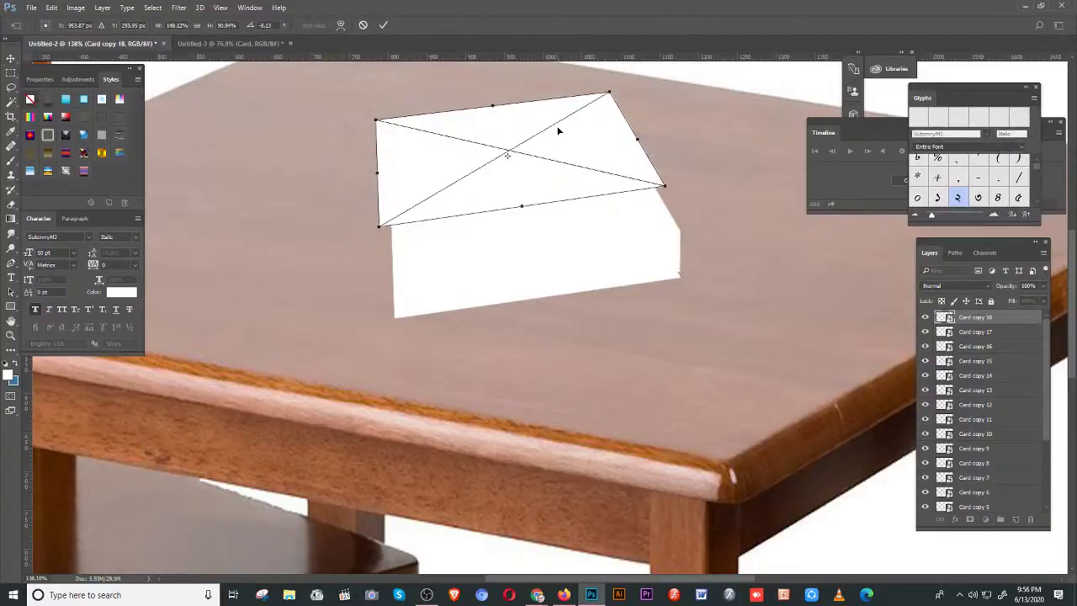
left_click_drag(370, 117, 385, 192)
scroll(601, 349, "up", 3)
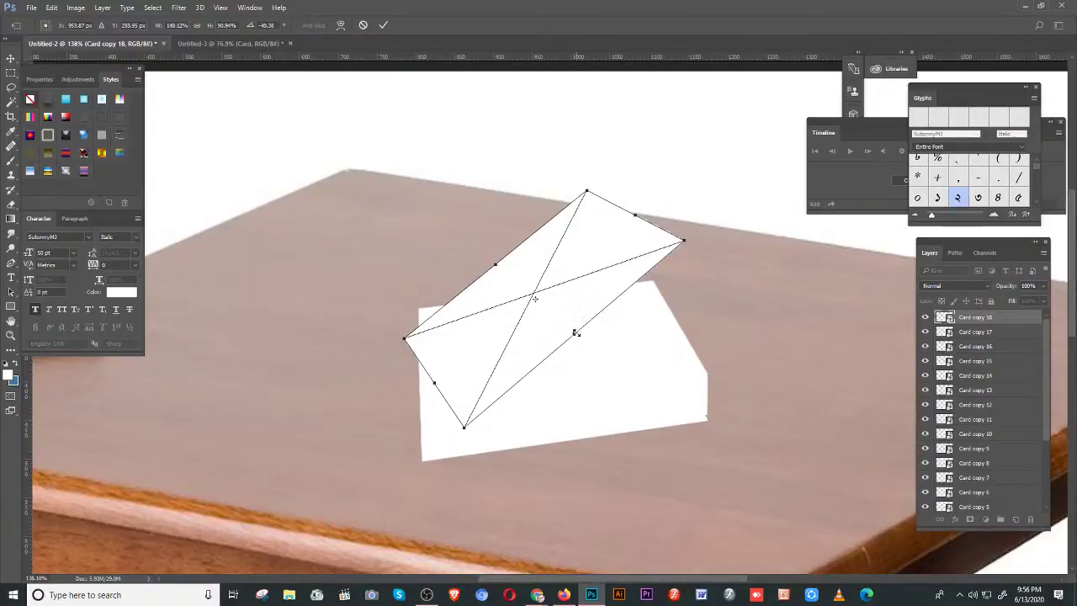
left_click_drag(575, 333, 592, 348)
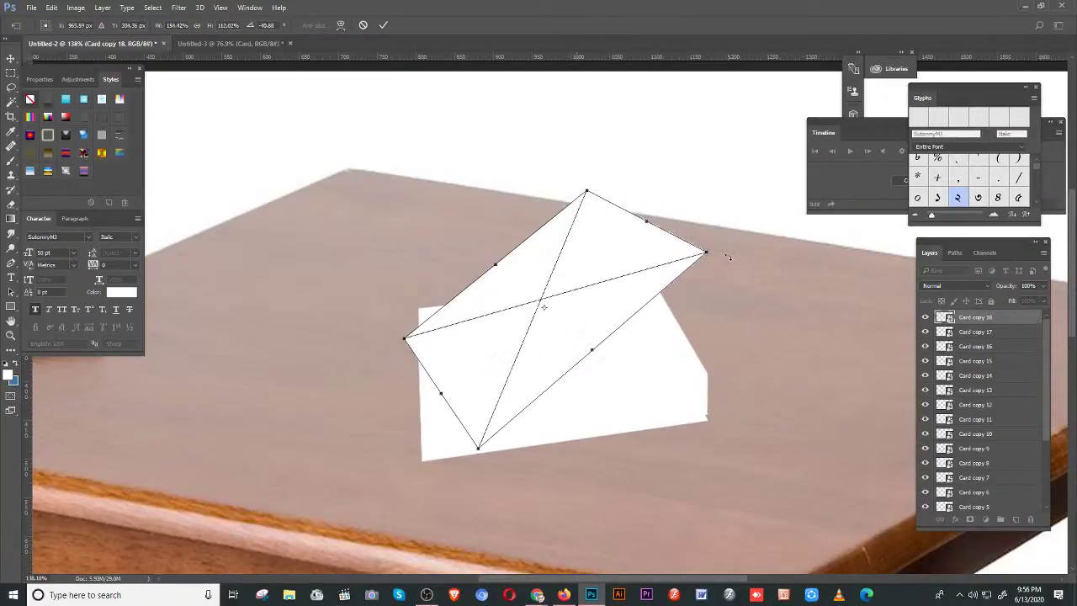
left_click_drag(728, 257, 688, 165)
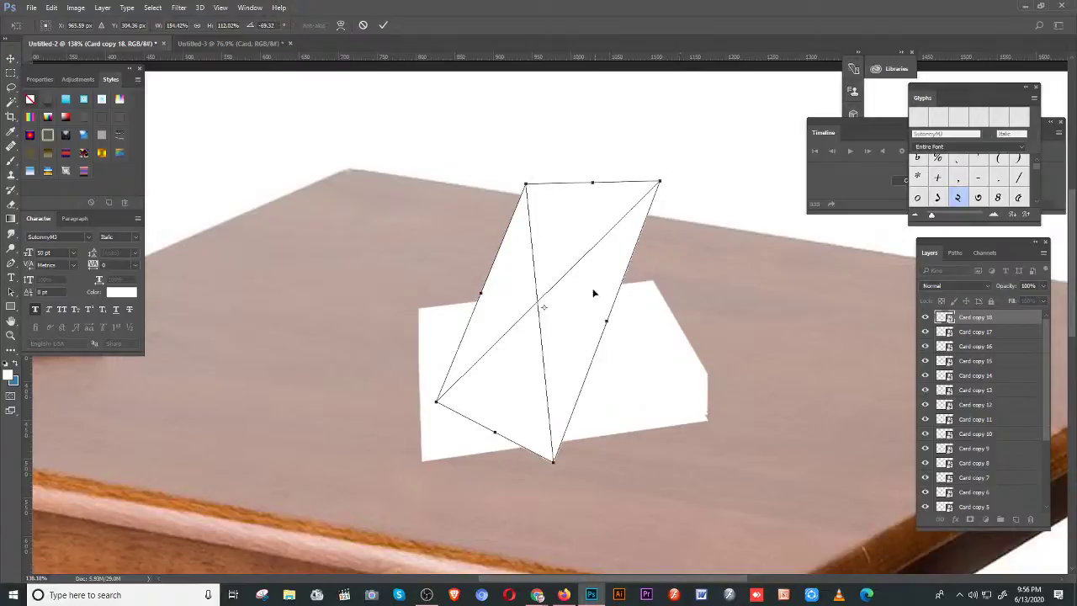
left_click_drag(574, 323, 554, 226)
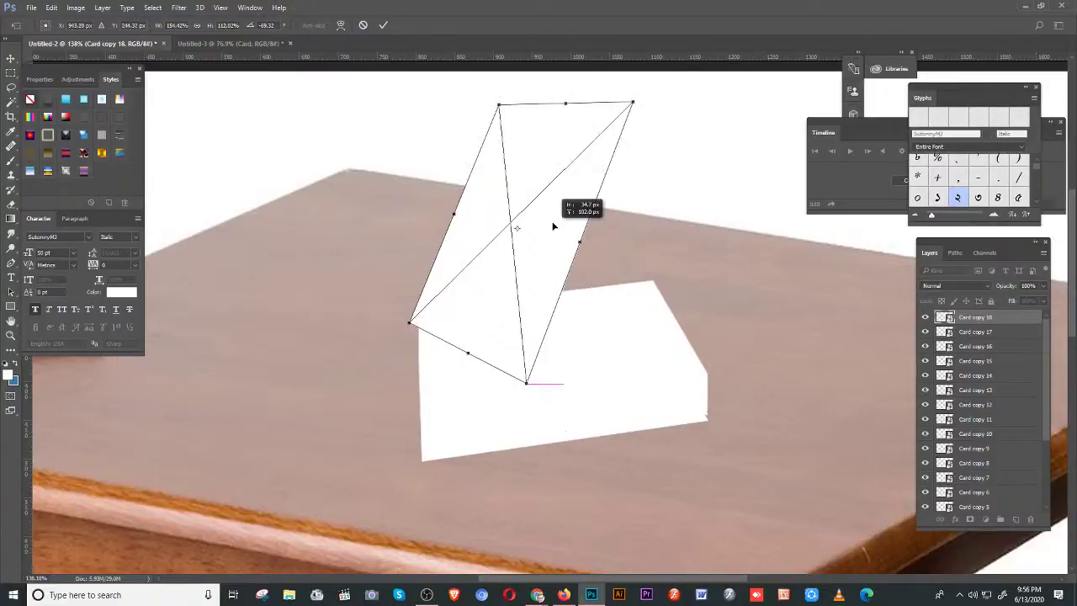
scroll(634, 344, "up", 3)
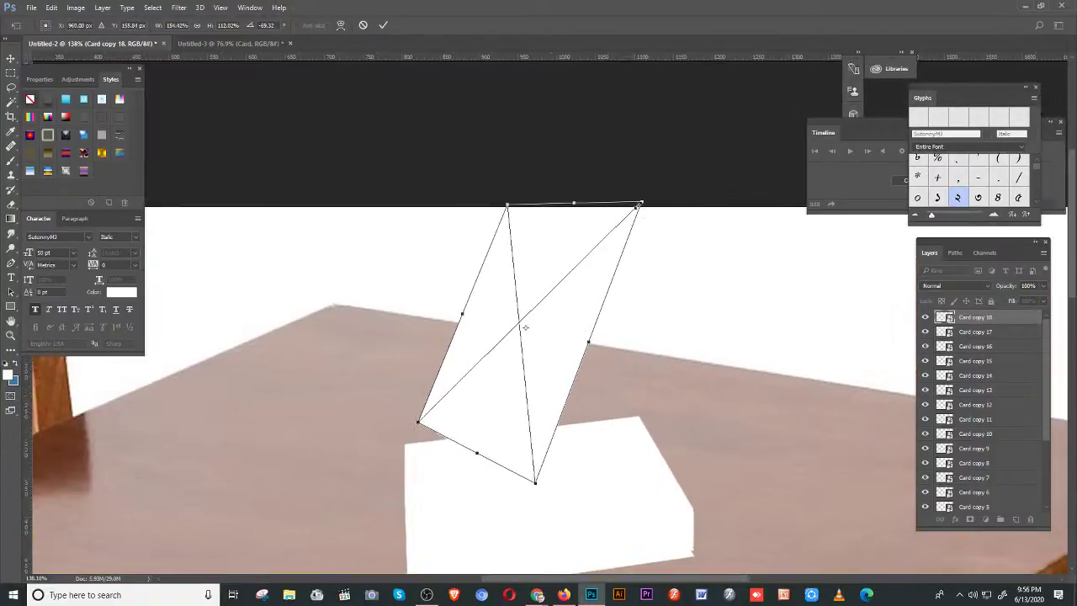
left_click_drag(641, 202, 574, 273)
left_click_drag(517, 314, 554, 331)
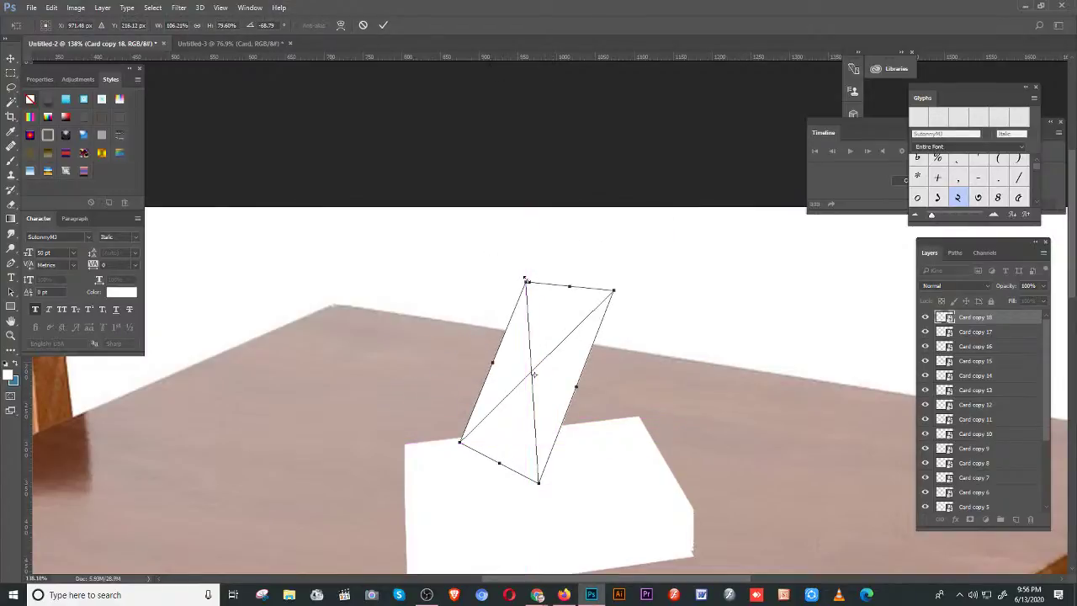
left_click_drag(527, 281, 503, 241)
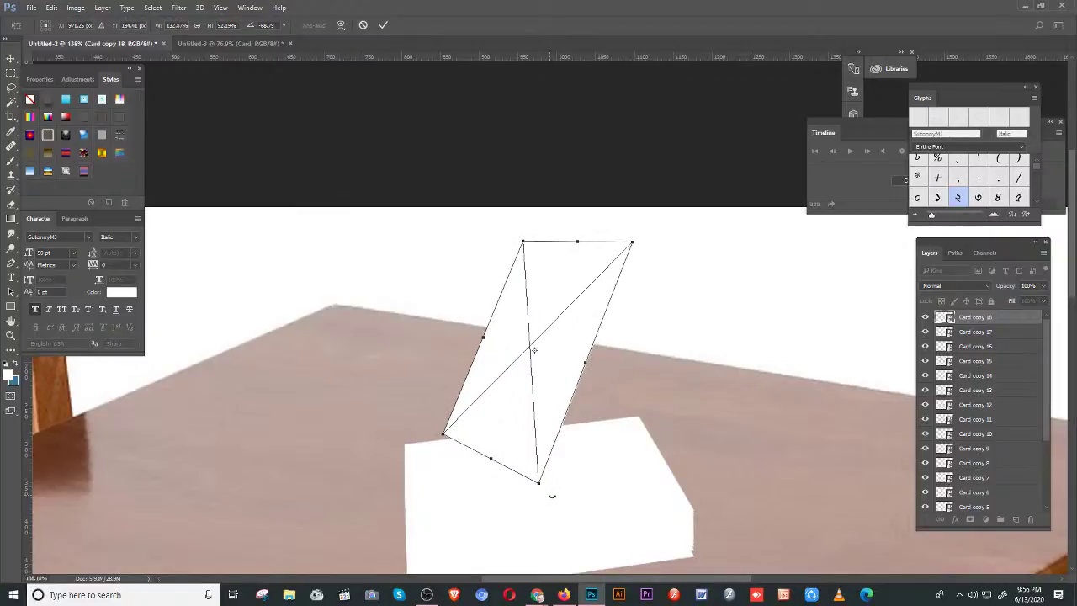
key("Return")
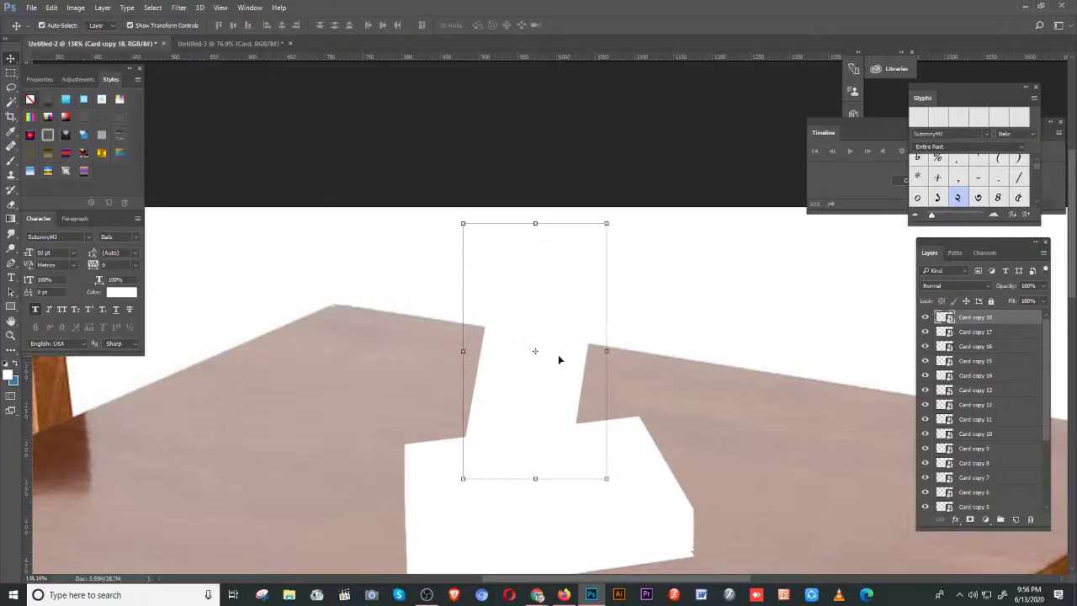
- Move the white card piece down to the left side of the table
left_click_drag(570, 356, 327, 464)
key("ctrl+t")
left_click_drag(384, 404, 464, 336)
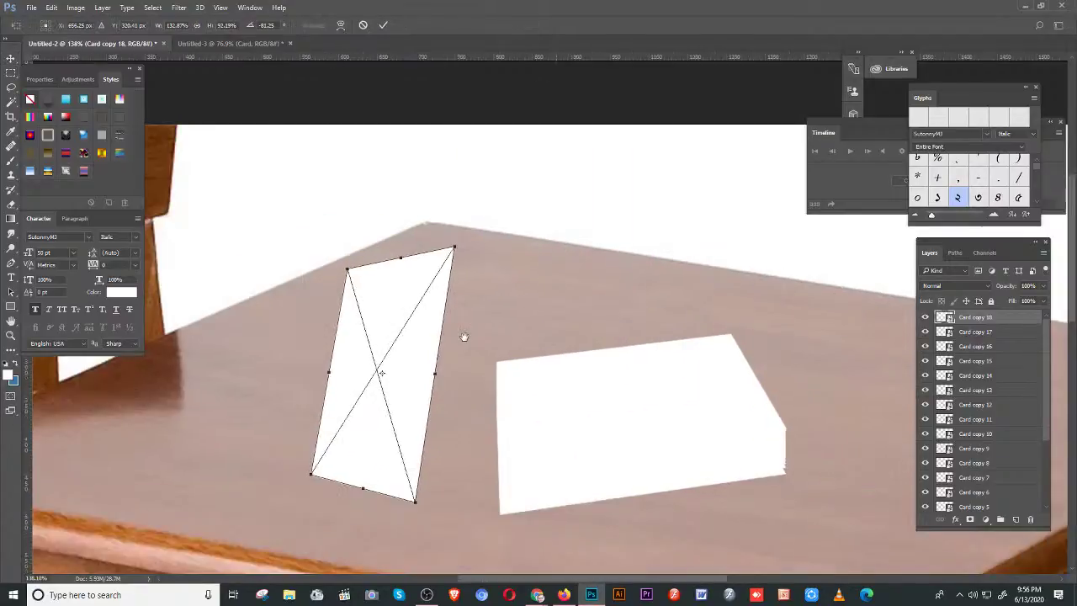
- Distort the card's corners into upright perspective, then move it right behind the flat card
right_click(379, 298)
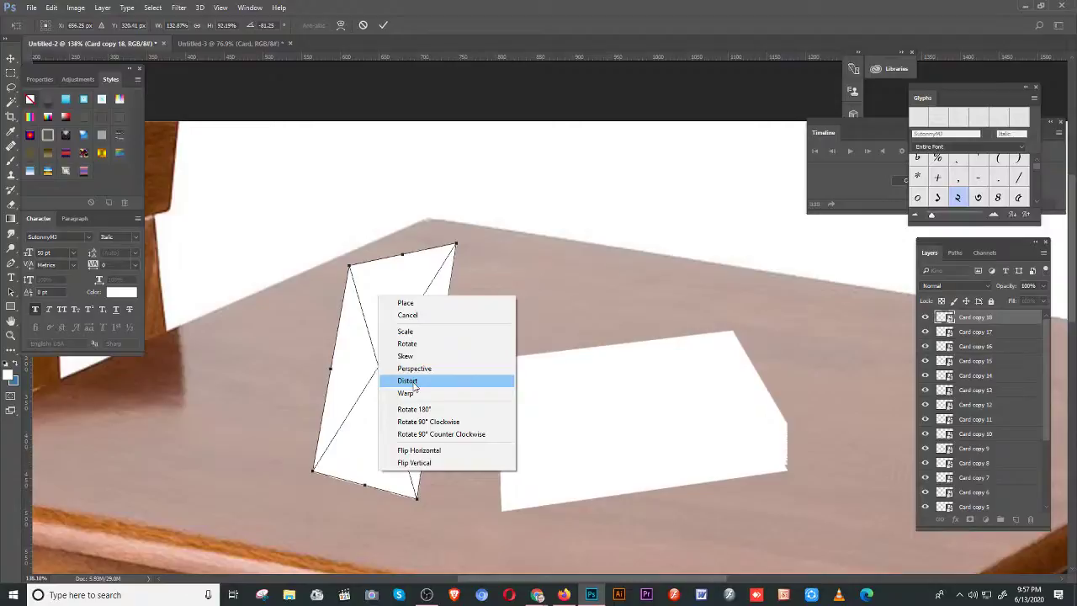
left_click(415, 385)
left_click_drag(456, 245, 451, 278)
left_click_drag(349, 267, 352, 271)
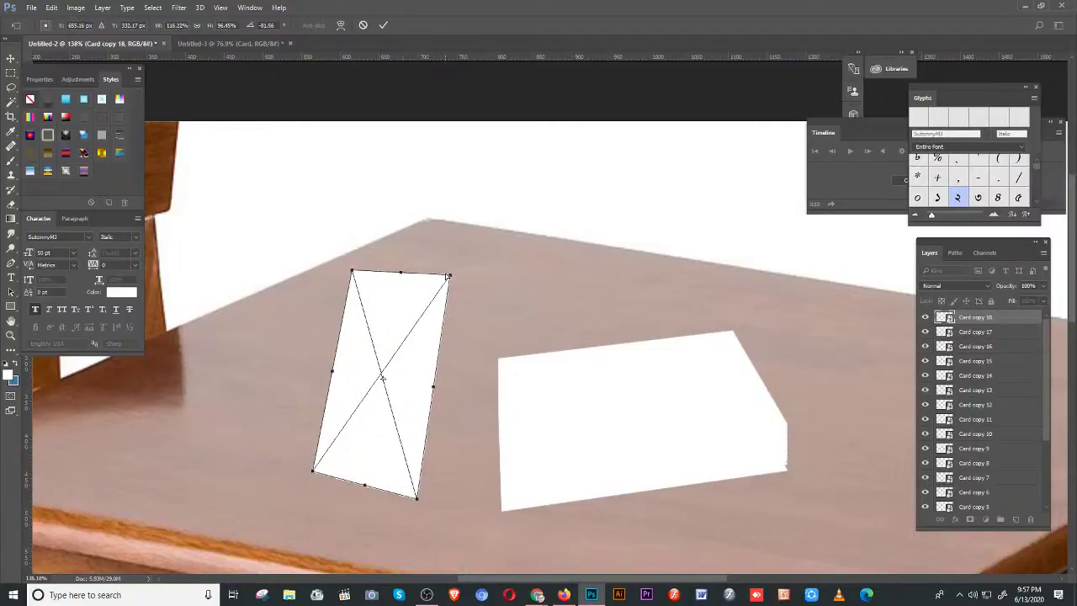
left_click_drag(448, 275, 473, 264)
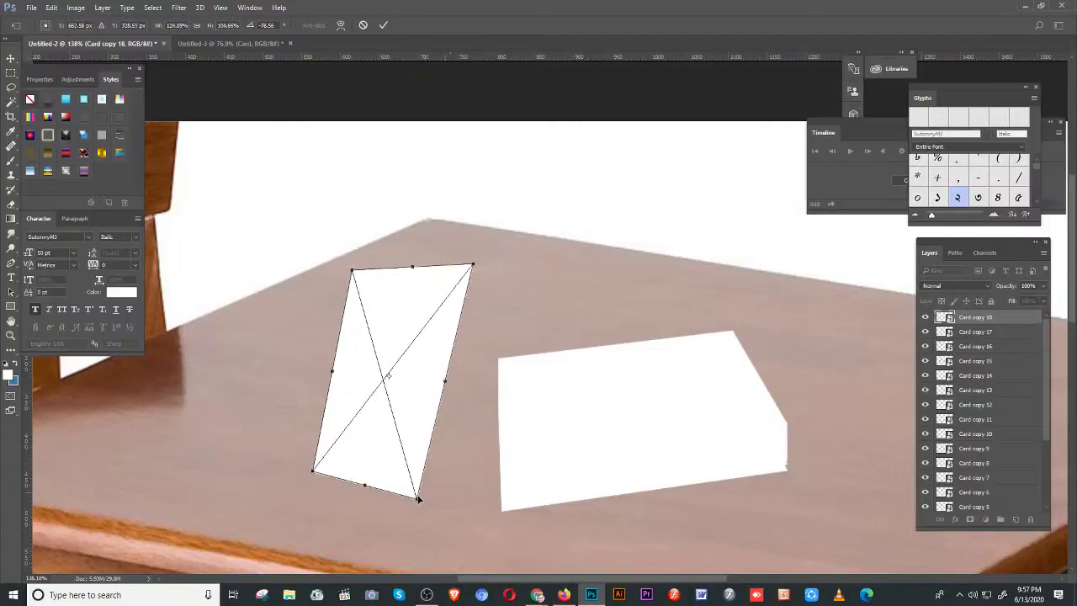
left_click_drag(417, 498, 432, 511)
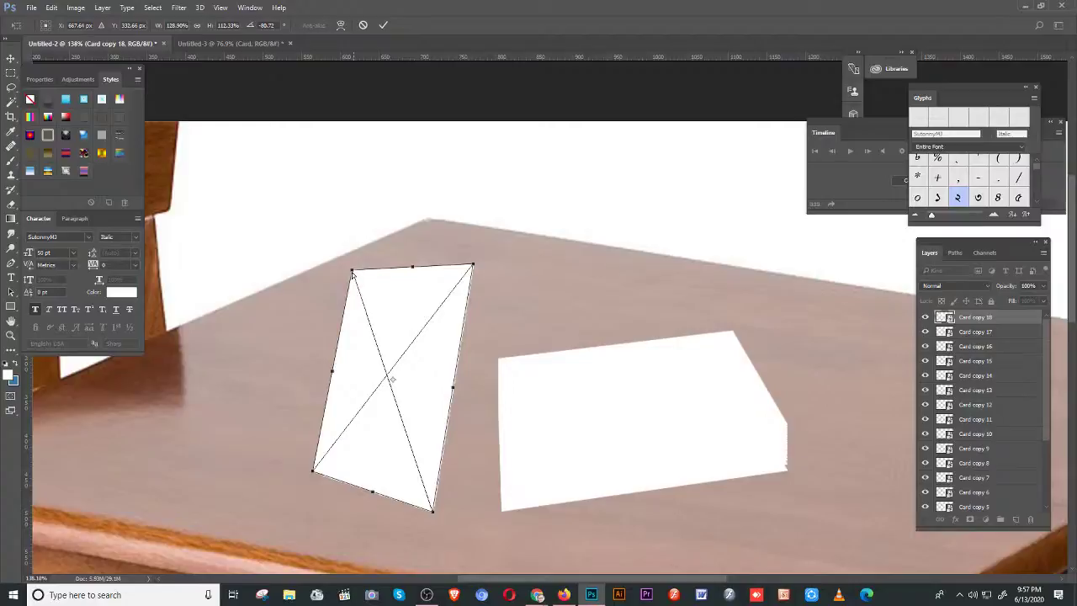
left_click_drag(352, 272, 352, 251)
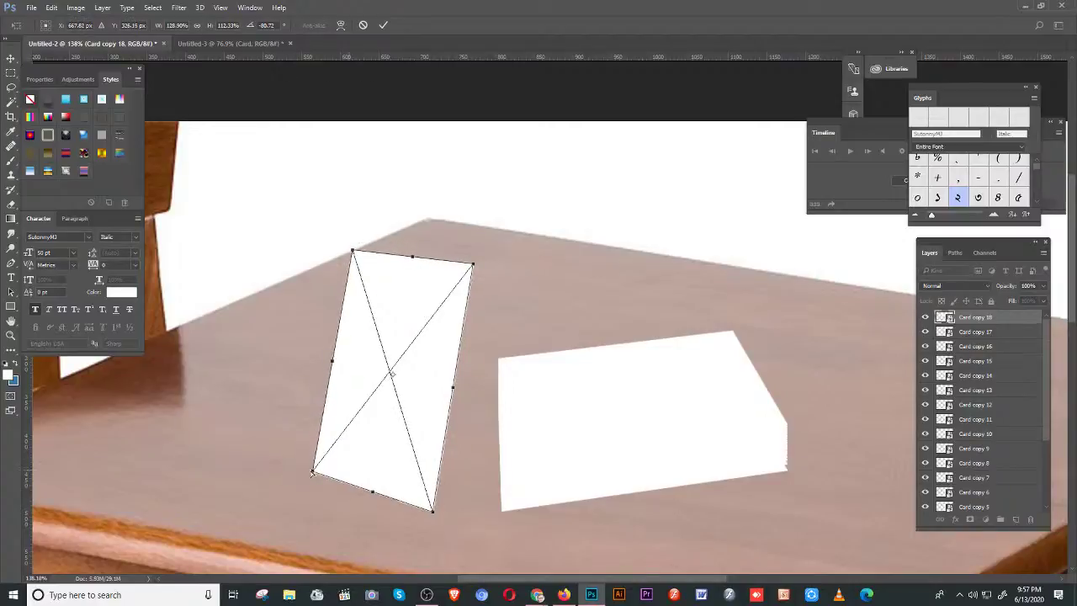
left_click_drag(313, 471, 321, 455)
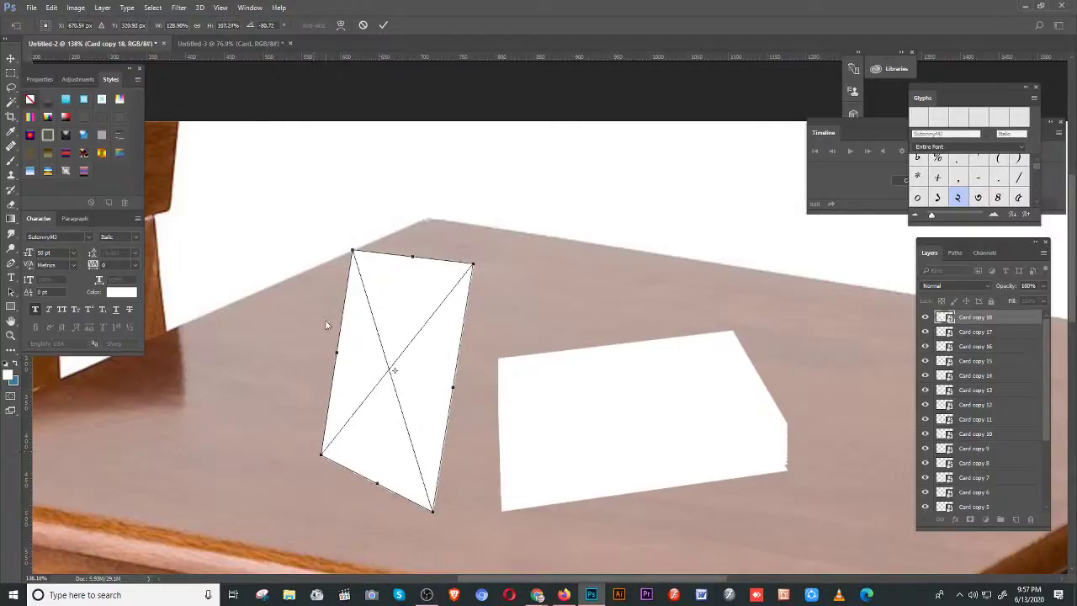
left_click(388, 27)
left_click_drag(404, 265, 614, 243)
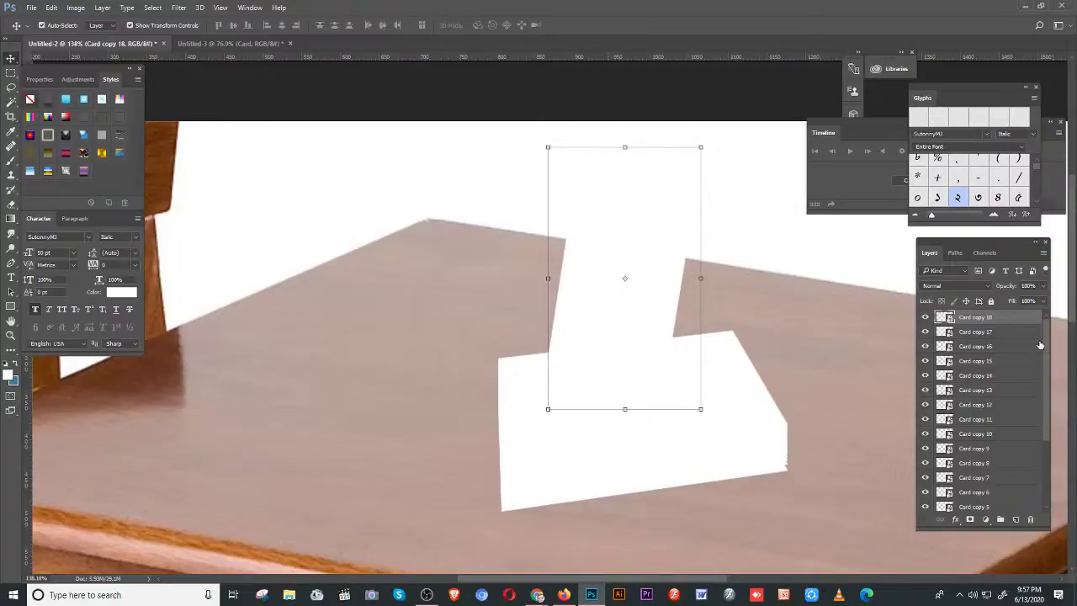
- Open the Card copy 18 smart object as the Card.psb document
double_click(944, 318)
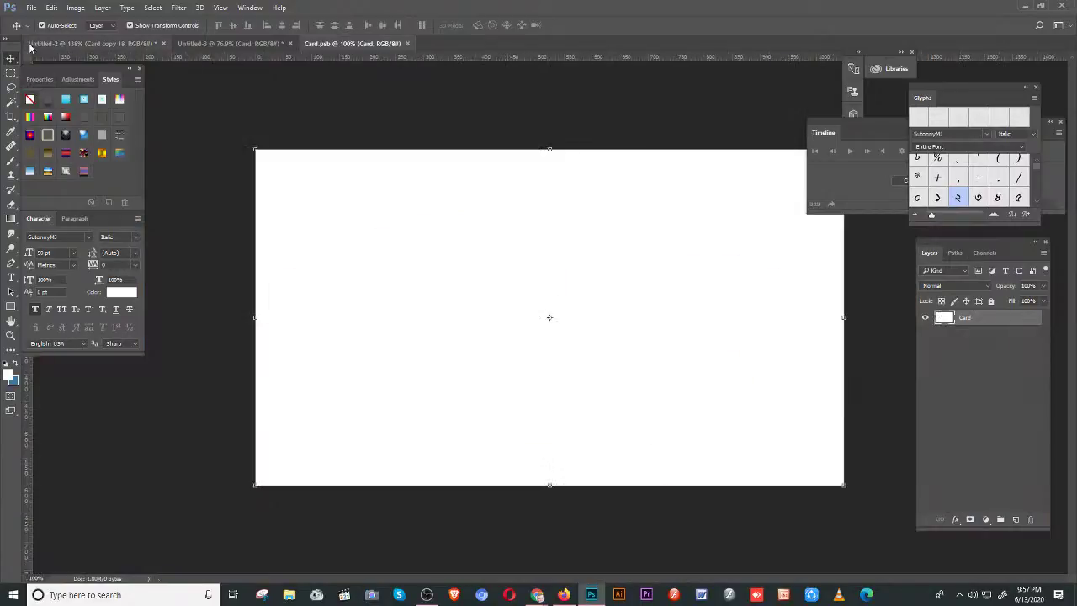
left_click(31, 8)
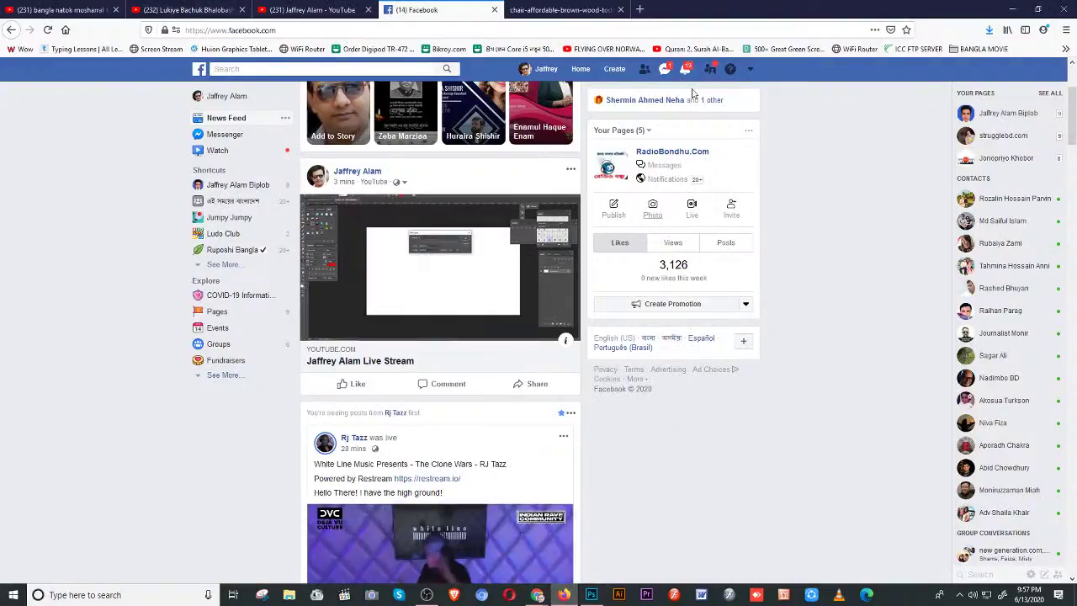
- In a new Firefox tab, go to Google and search for 'busiss card'
left_click(639, 9)
left_click(576, 25)
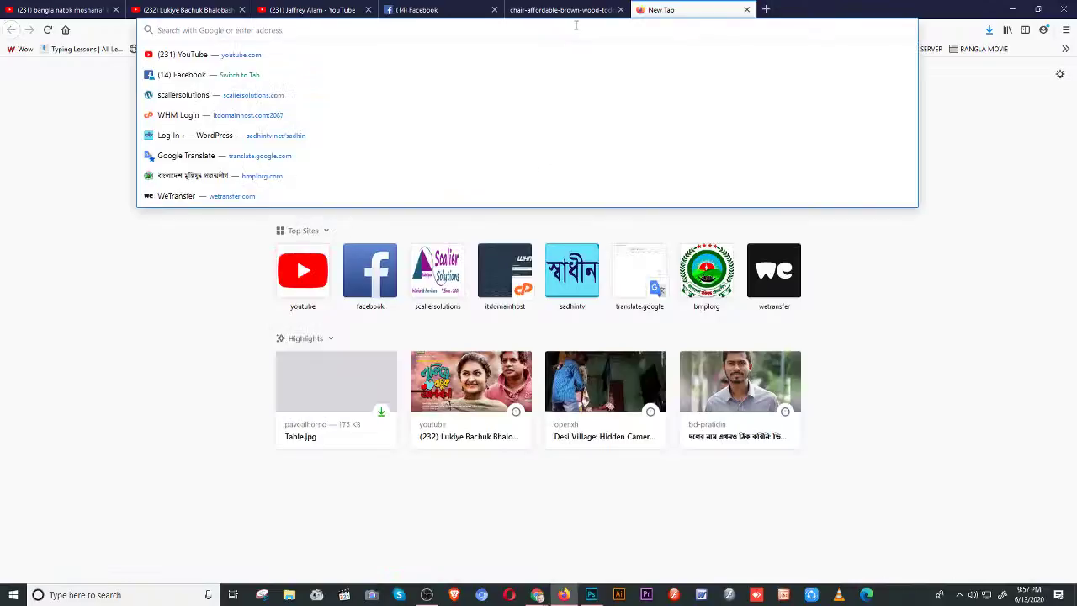
type("google.com/")
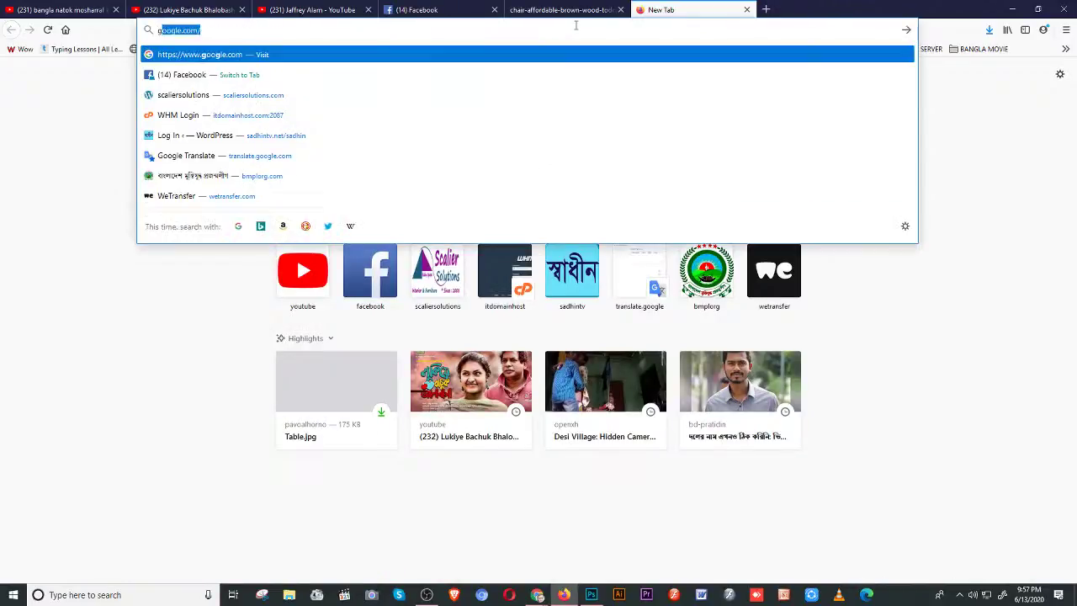
key("Return")
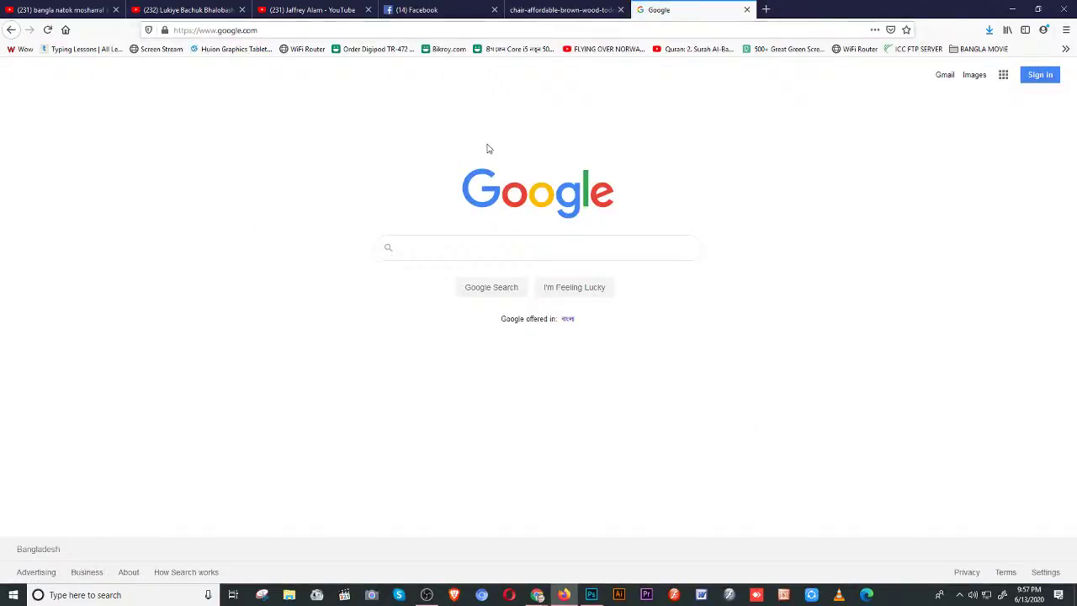
type("busis")
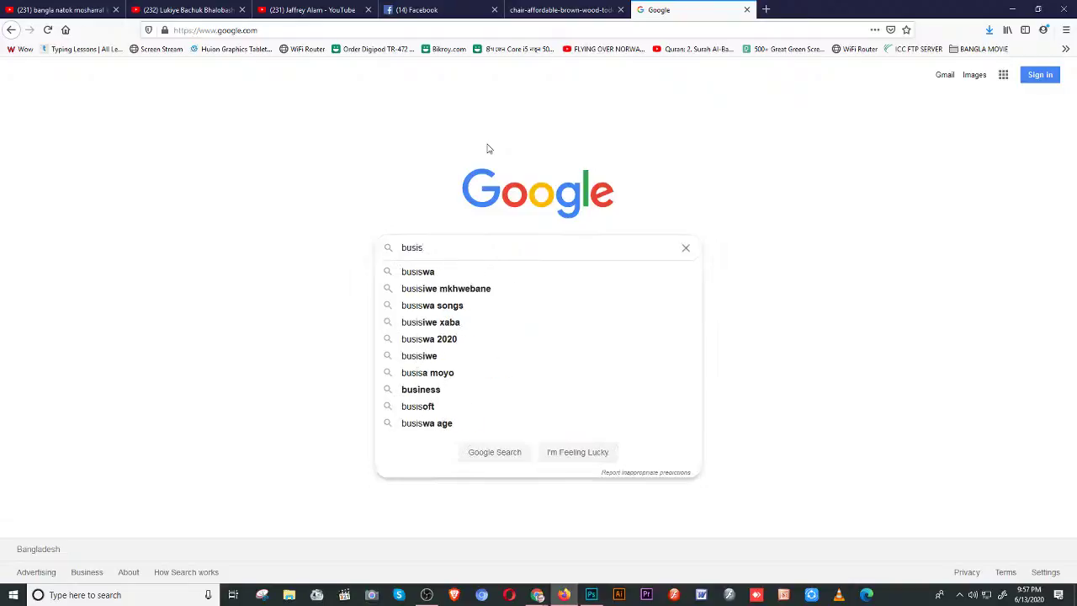
type("s ca")
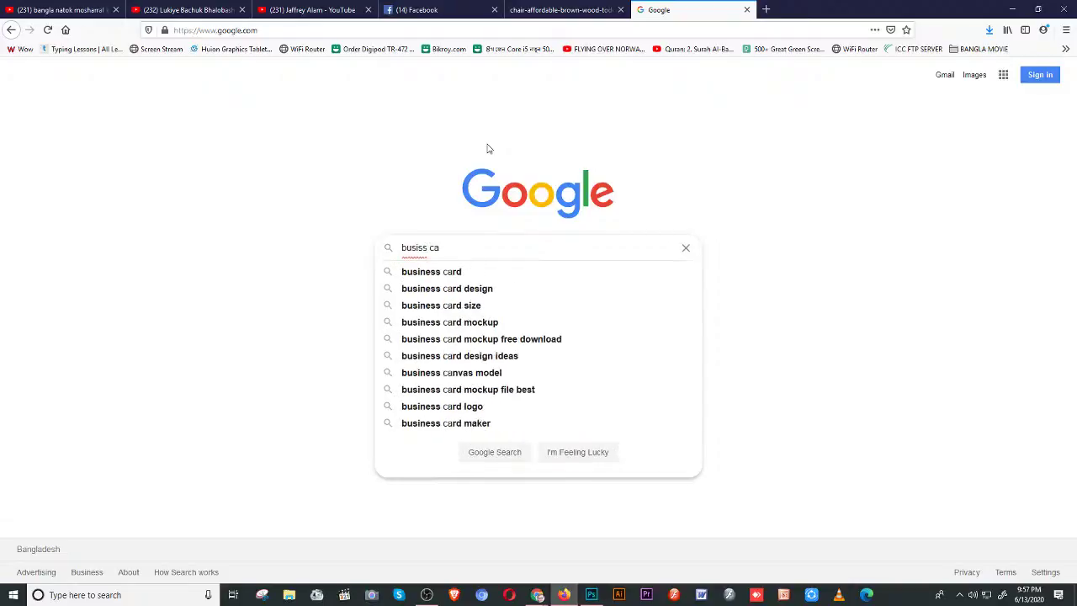
type("rd")
key("Return")
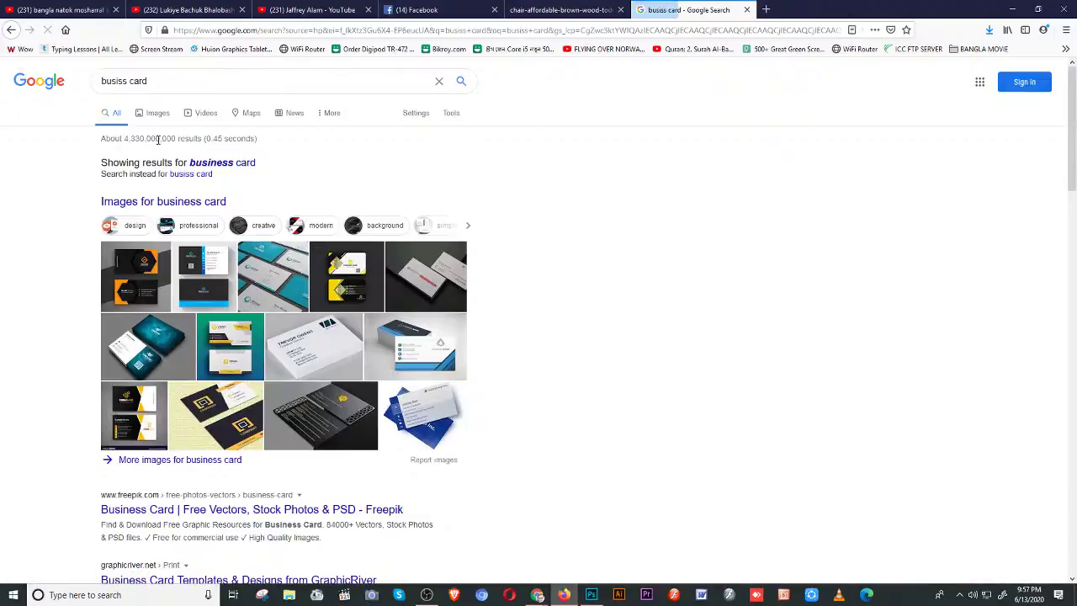
- Switch to image results and open the orange-and-black card design full-size
left_click(153, 117)
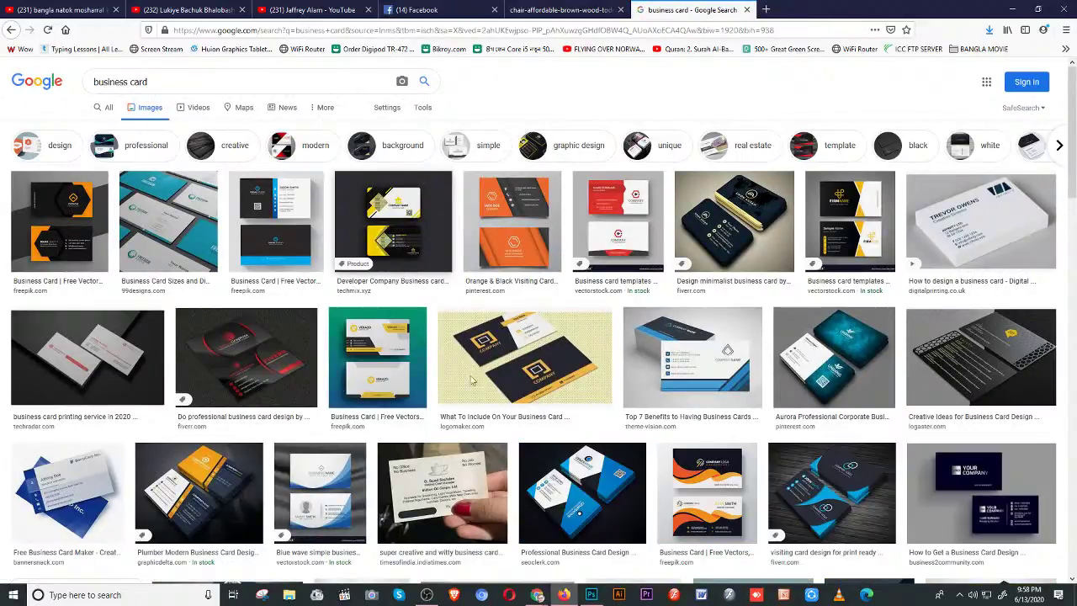
left_click(671, 376)
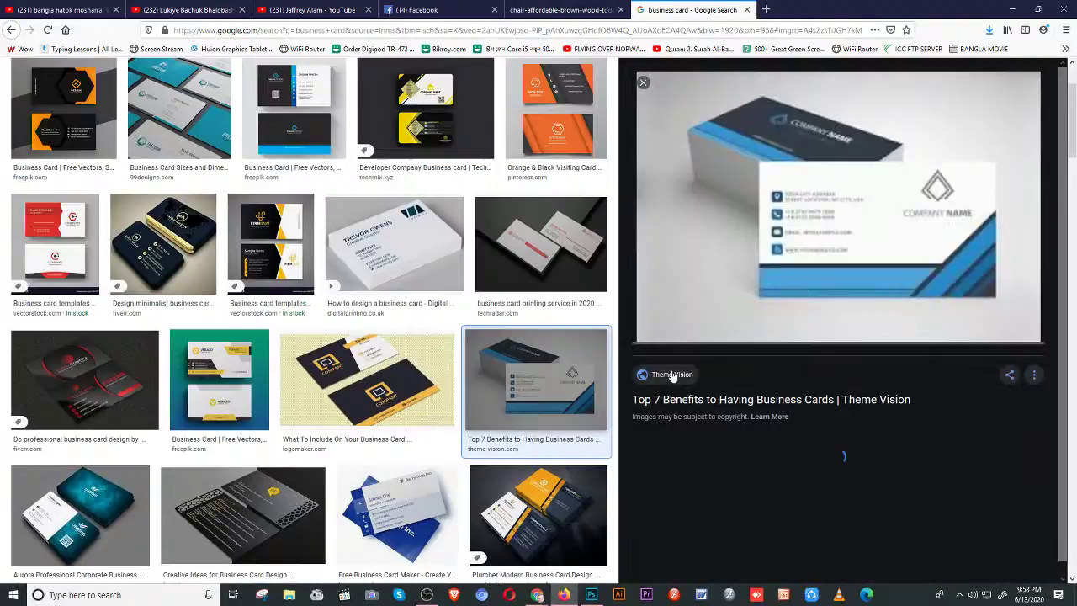
left_click(556, 109)
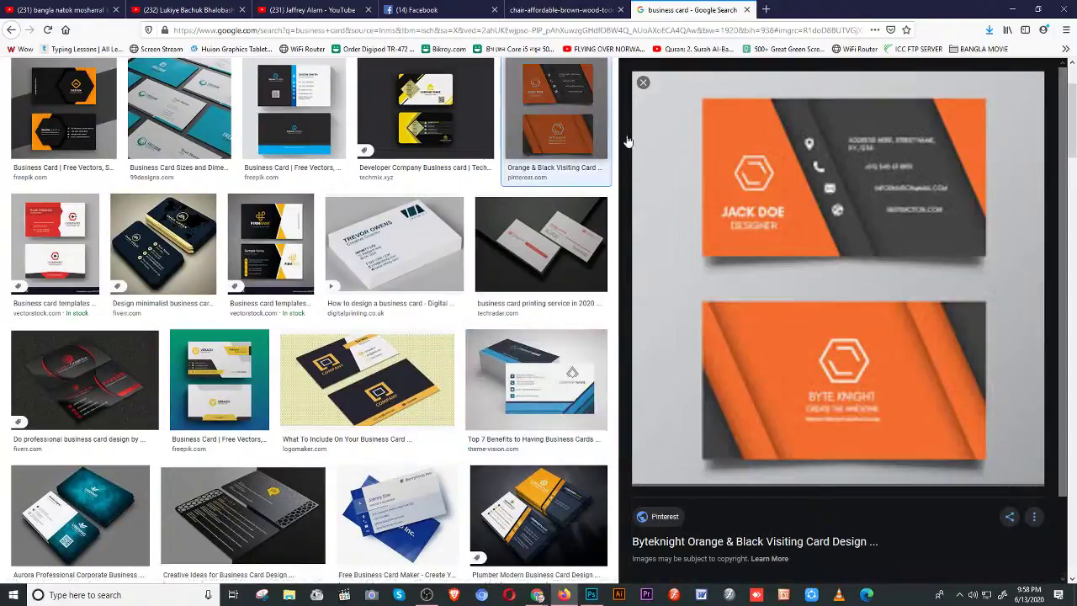
right_click(813, 209)
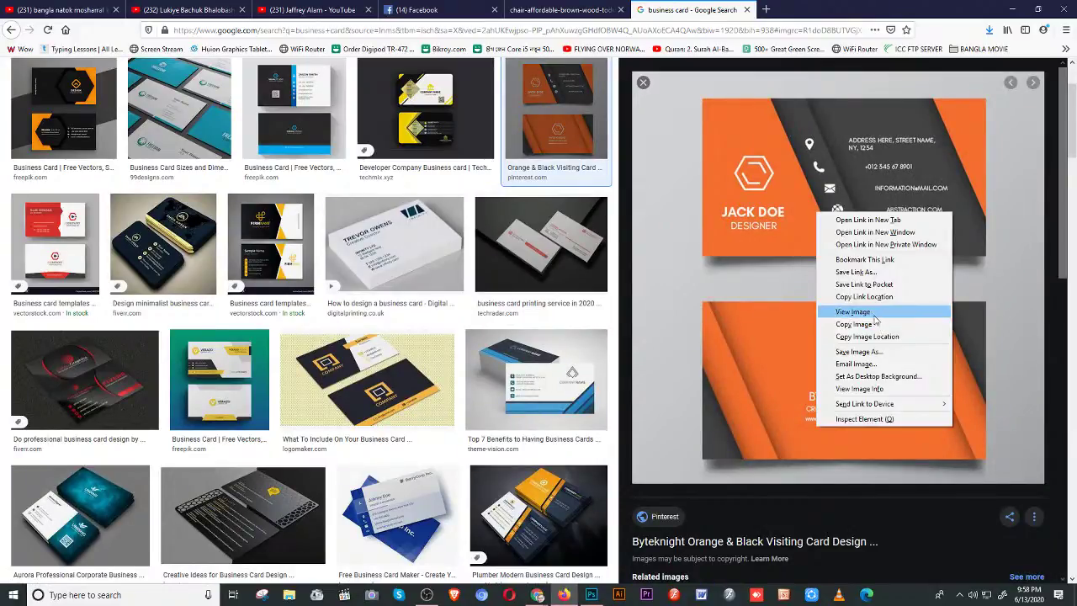
left_click(873, 313)
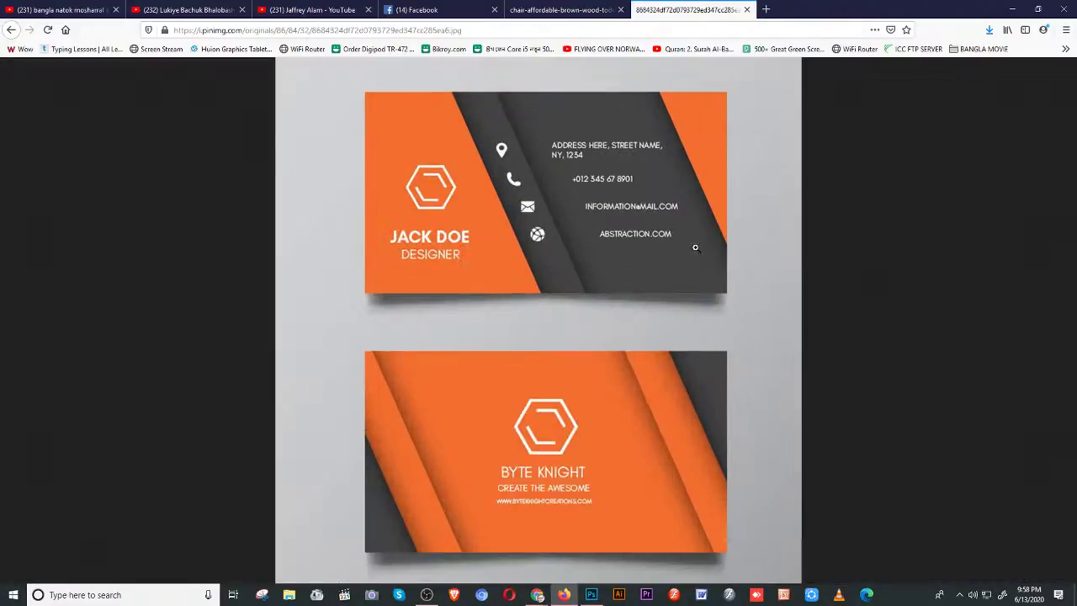
- Save the full-size orange card image into the Desktop abc folder
key("ctrl+s")
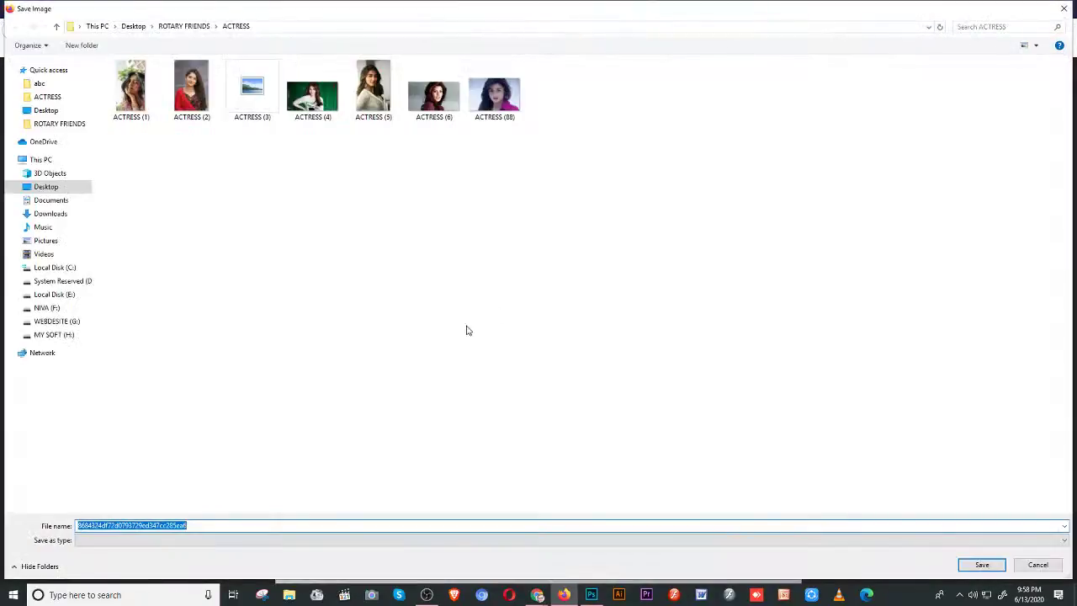
left_click(985, 568)
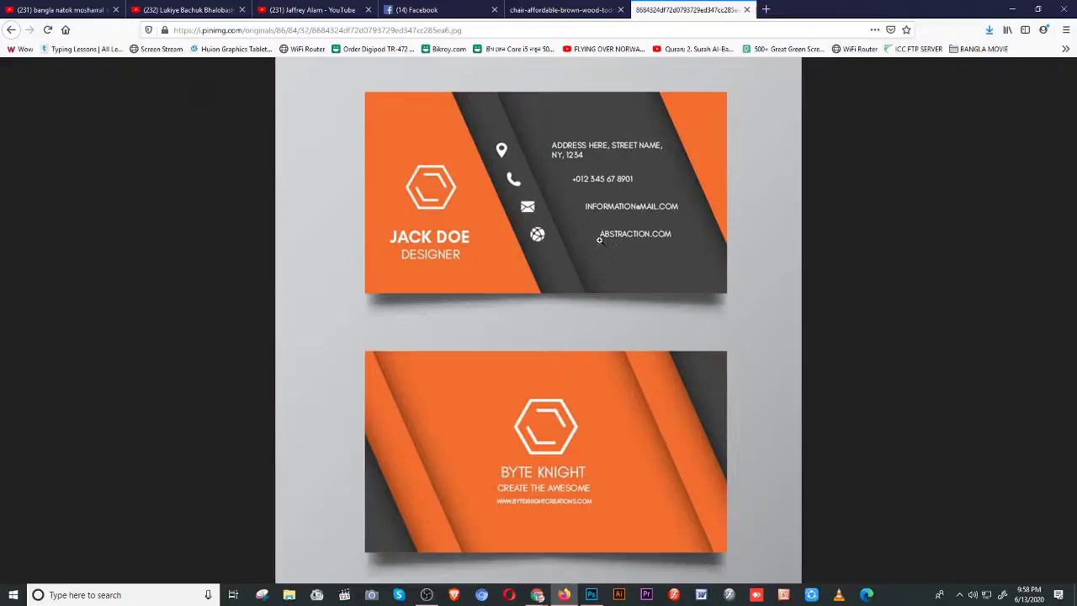
right_click(601, 241)
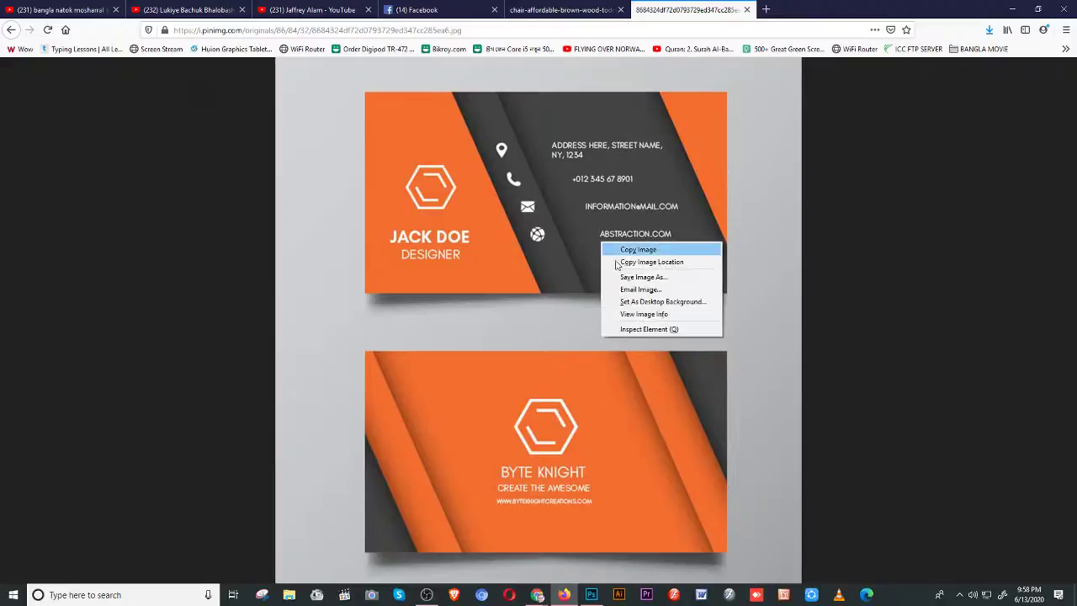
left_click(640, 277)
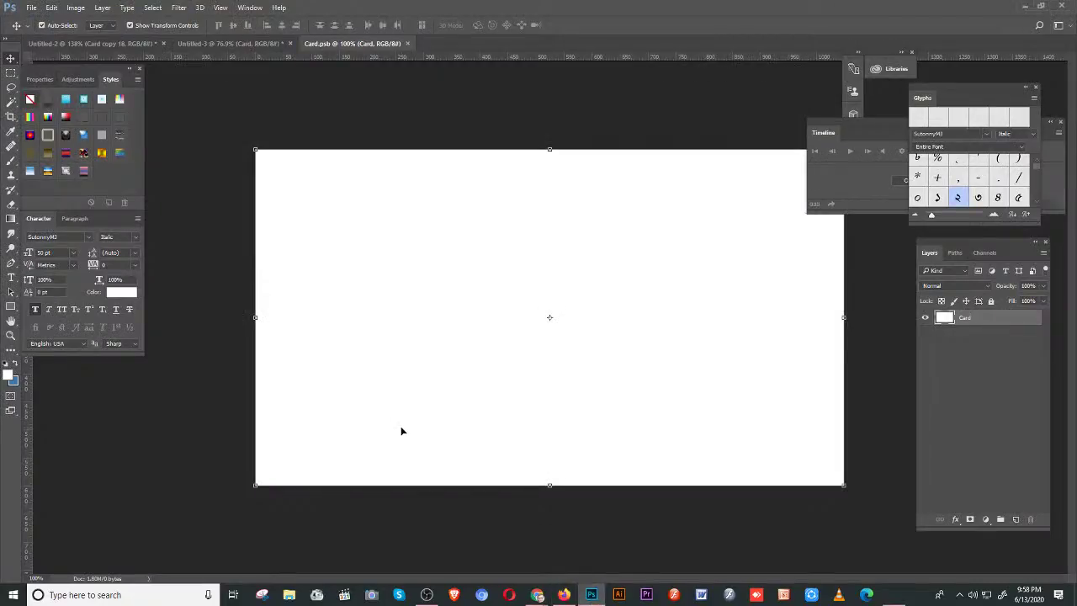
- Open the saved orange business card JPG in Photoshop
left_click(31, 7)
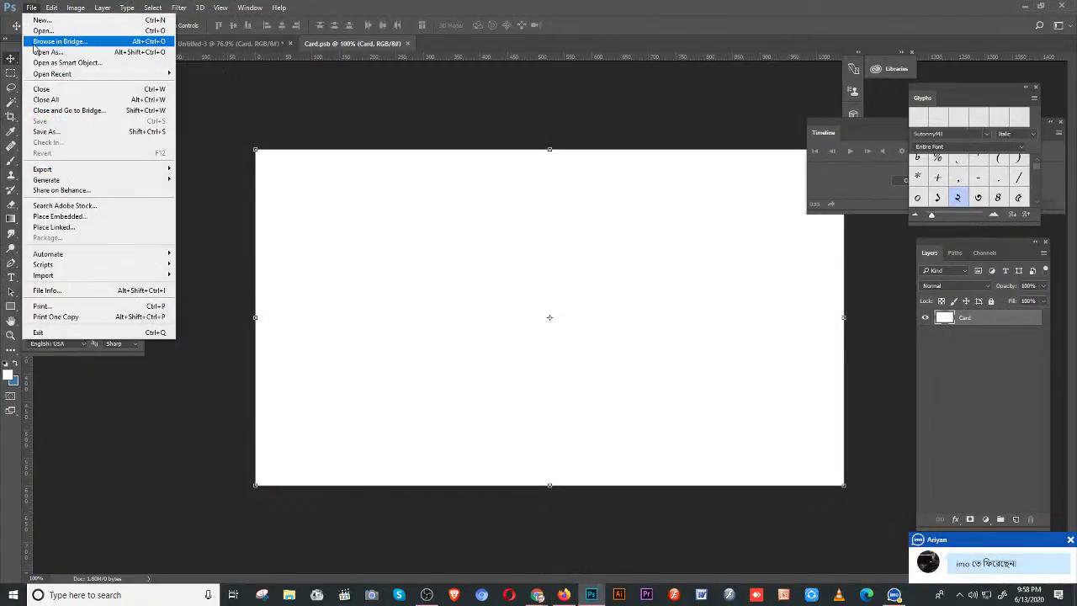
left_click(41, 31)
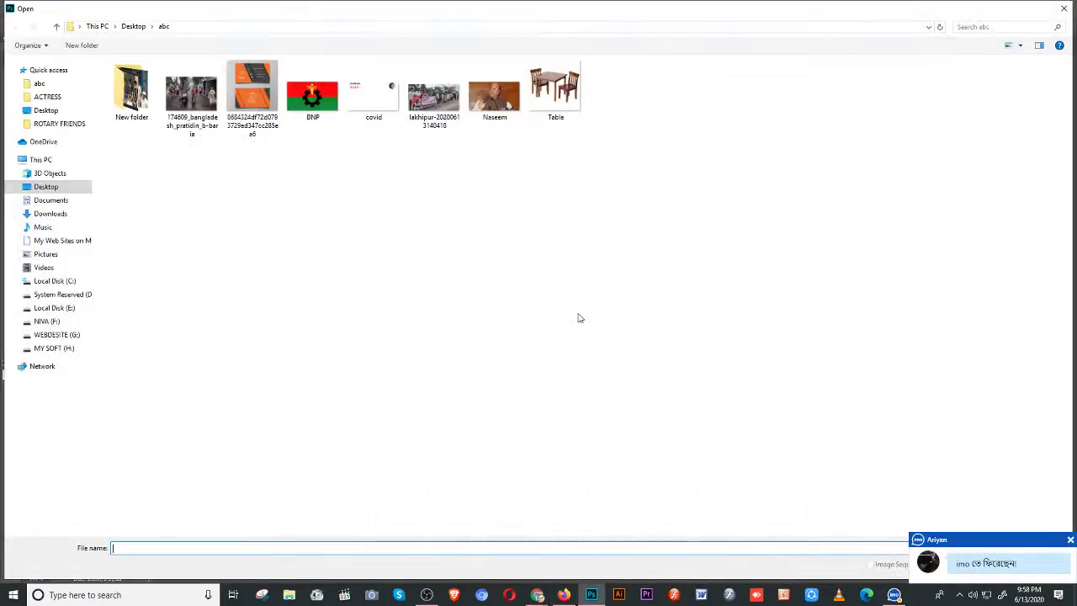
left_click(247, 86)
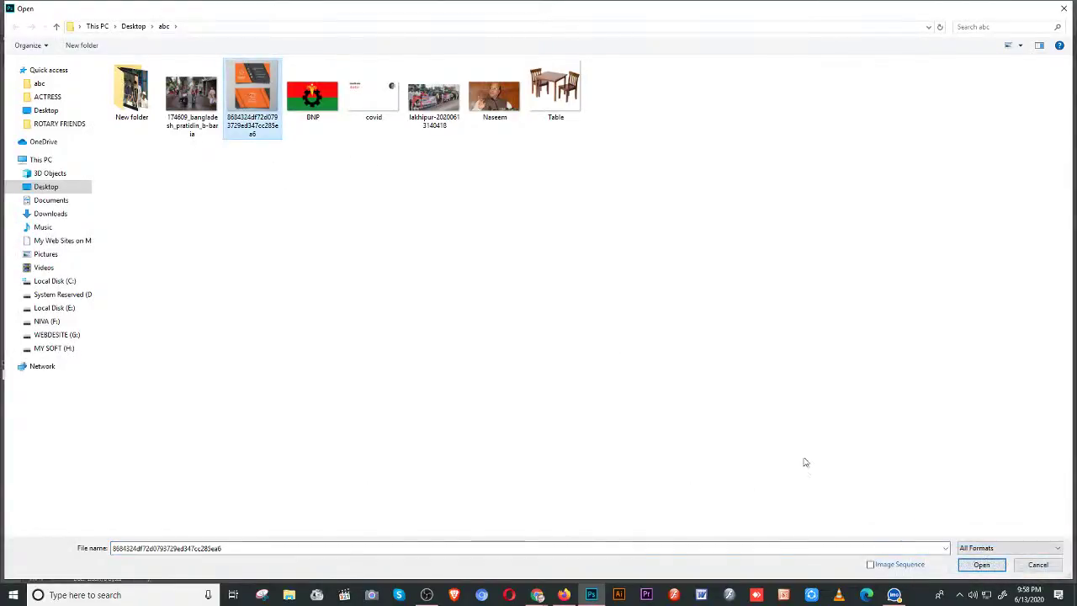
left_click(980, 567)
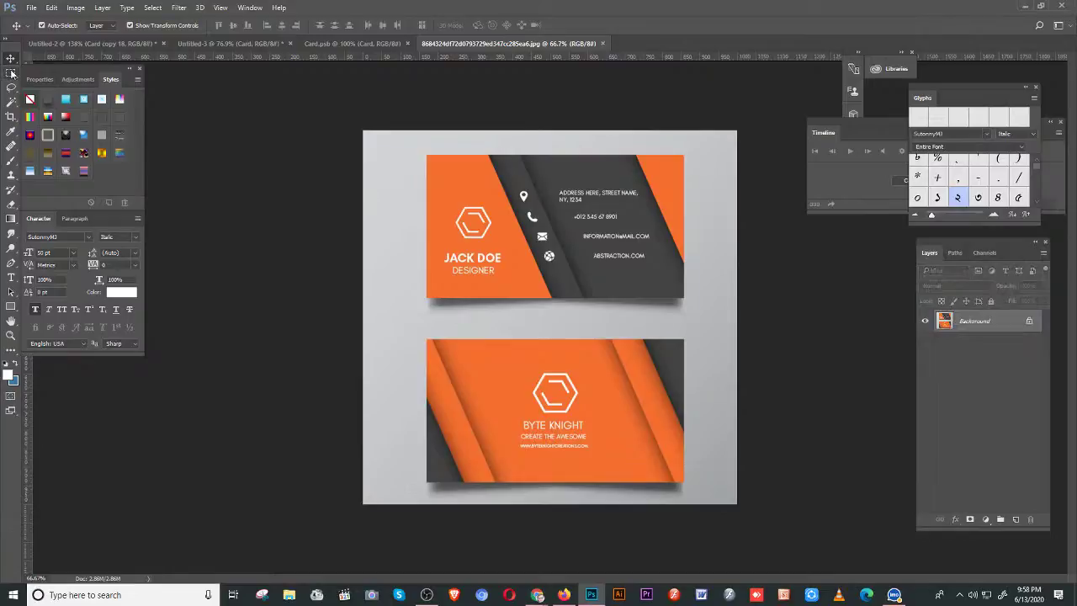
- Marquee-select the front card area, fill it, deselect, and close the image
left_click(11, 73)
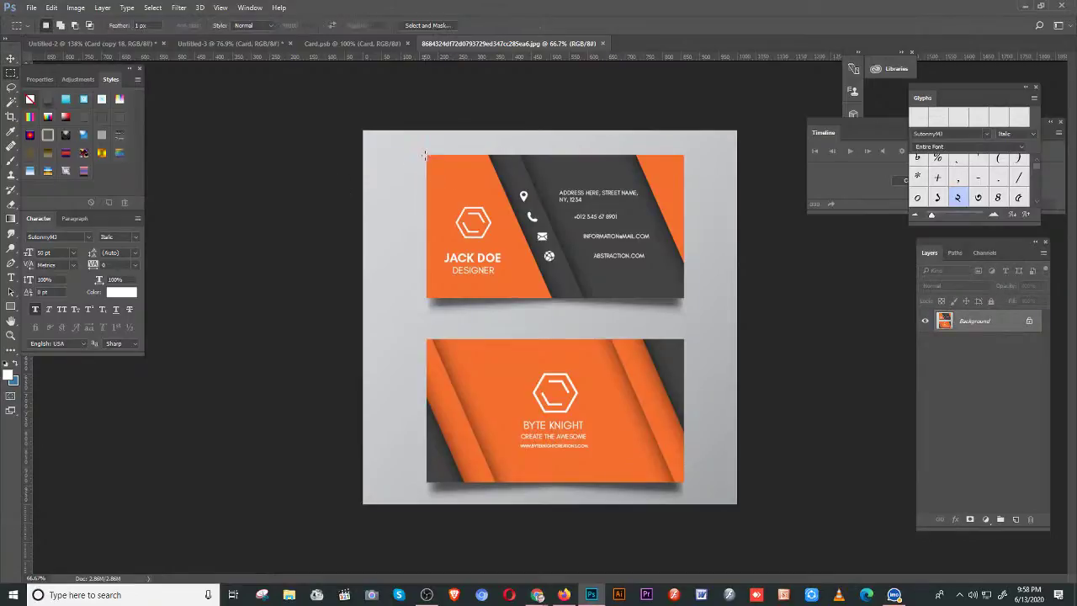
left_click_drag(427, 155, 683, 299)
key("ctrl+BackSpace")
key("ctrl+d")
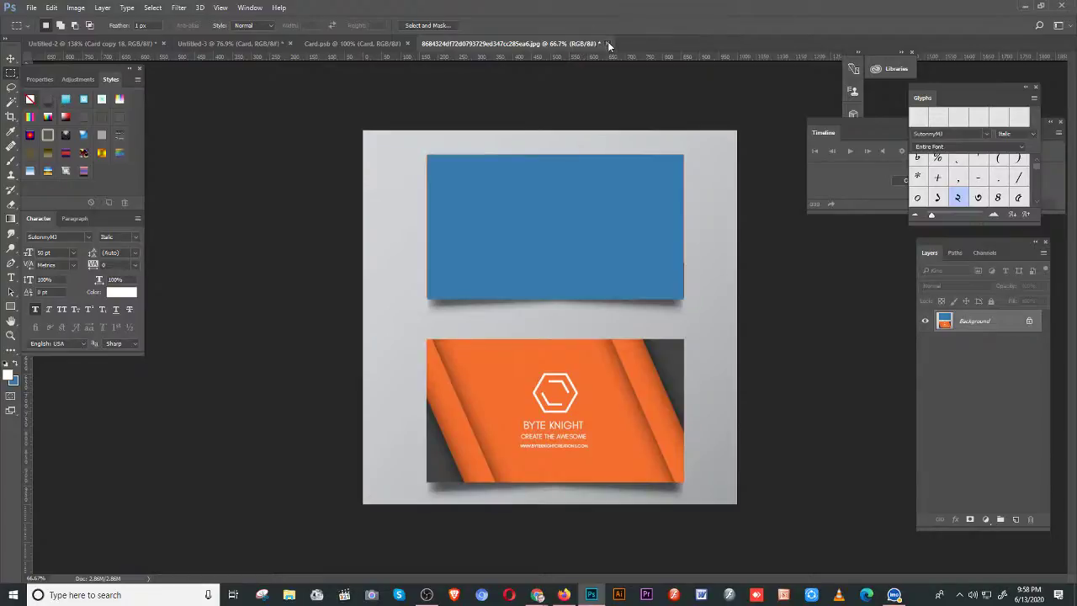
left_click(608, 43)
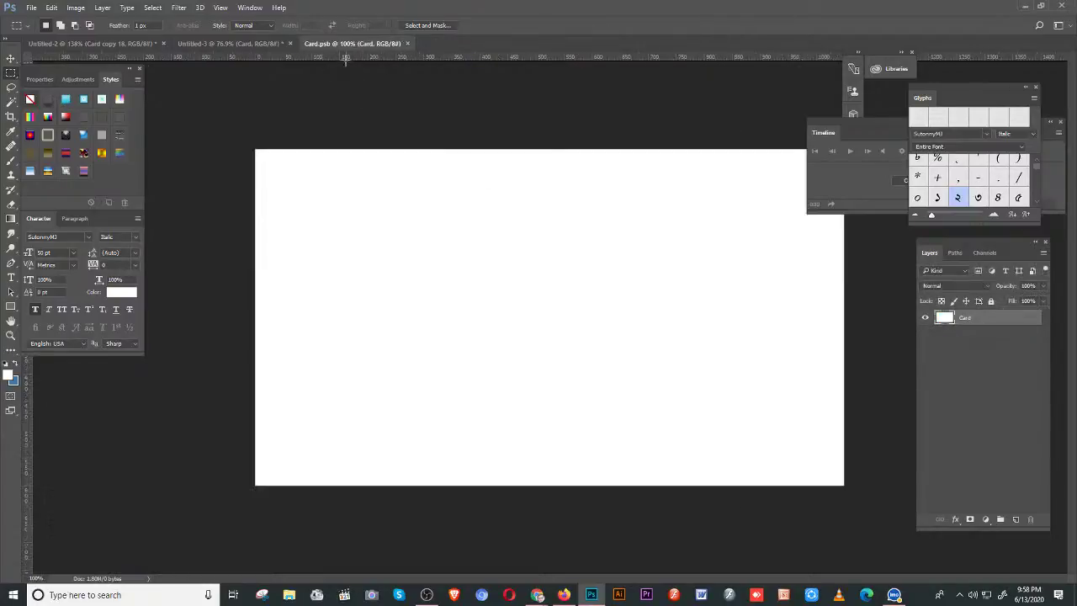
- Switch to Untitled-3, close Card.psb, and paste the card design
left_click(259, 45)
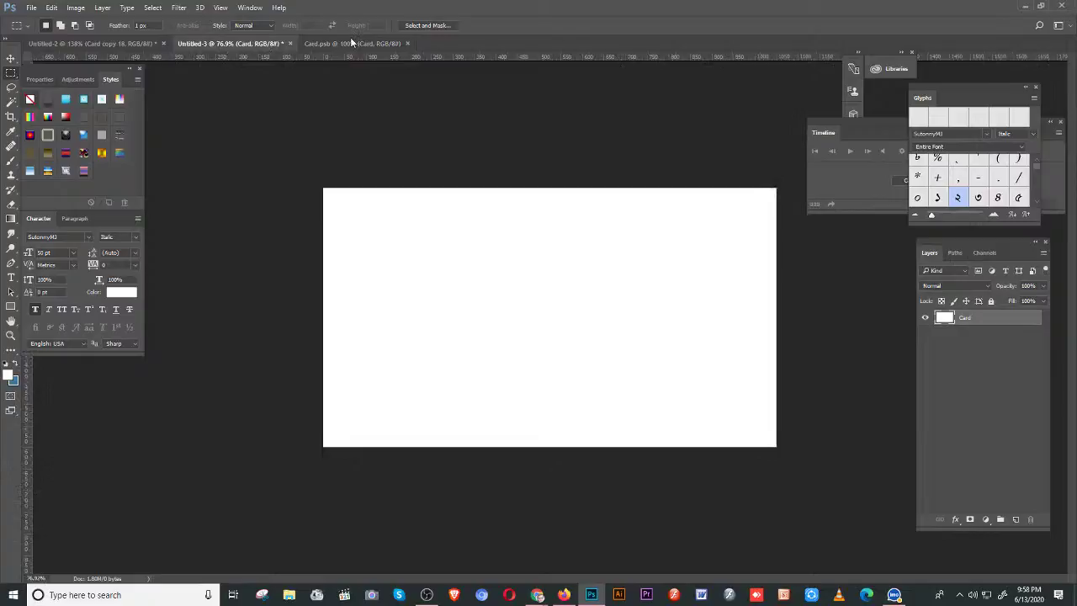
left_click(407, 43)
key("ctrl+v")
key("b")
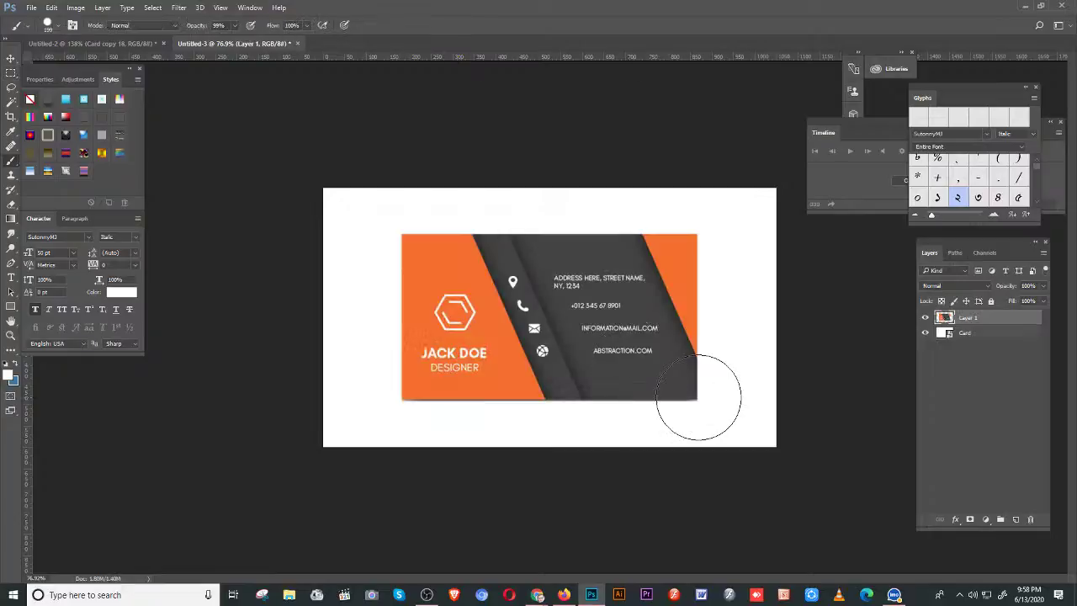
- Enlarge the pasted card to fill the whole canvas, then start saving the document
left_click(11, 59)
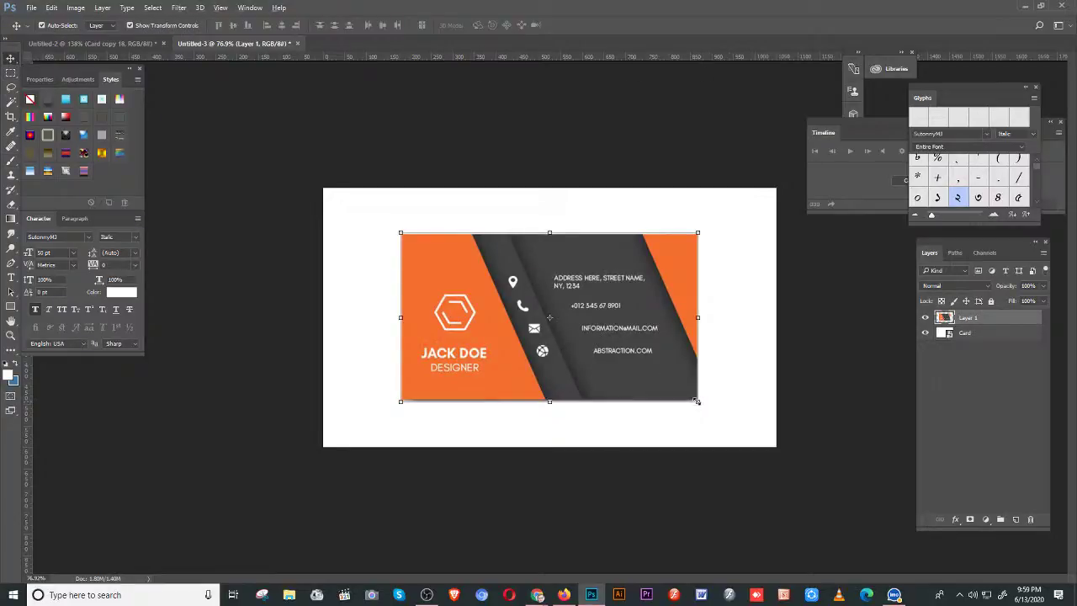
left_click_drag(697, 401, 784, 455)
mouse_move(314, 184)
left_mouse_down()
mouse_move(397, 233)
mouse_move(360, 192)
mouse_move(323, 177)
left_mouse_up()
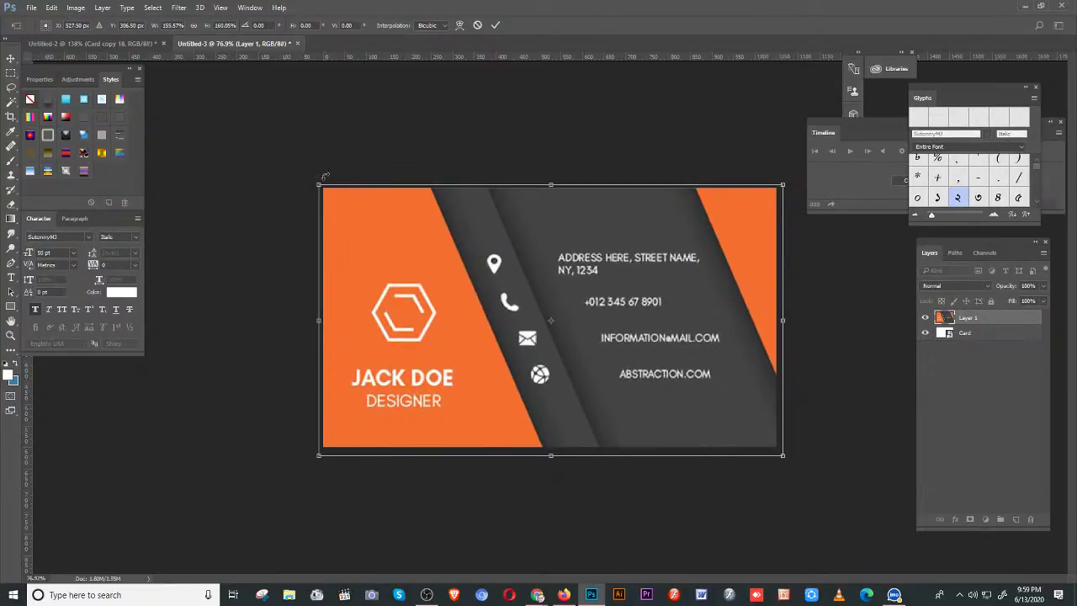
key("Return")
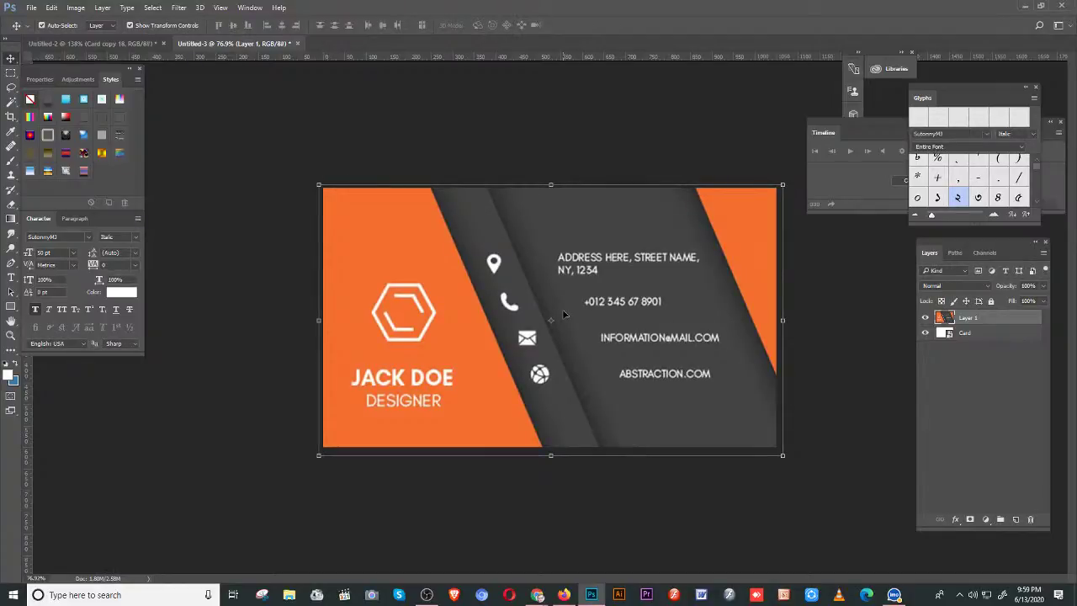
key("ctrl+s")
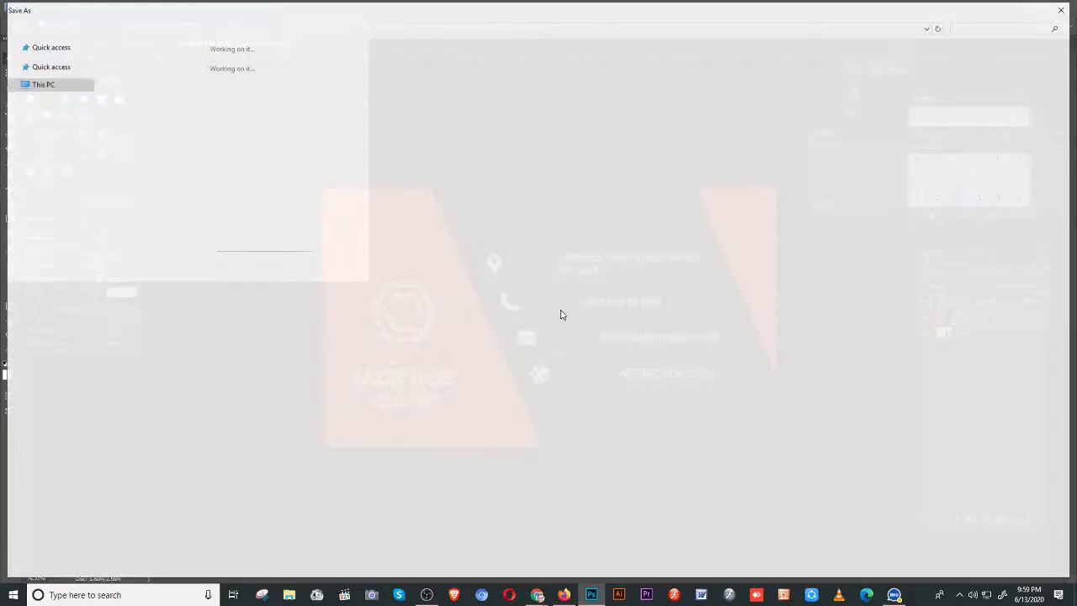
- Cancel the save, clear the canvas, and close Untitled-3 without saving changes
key("Escape")
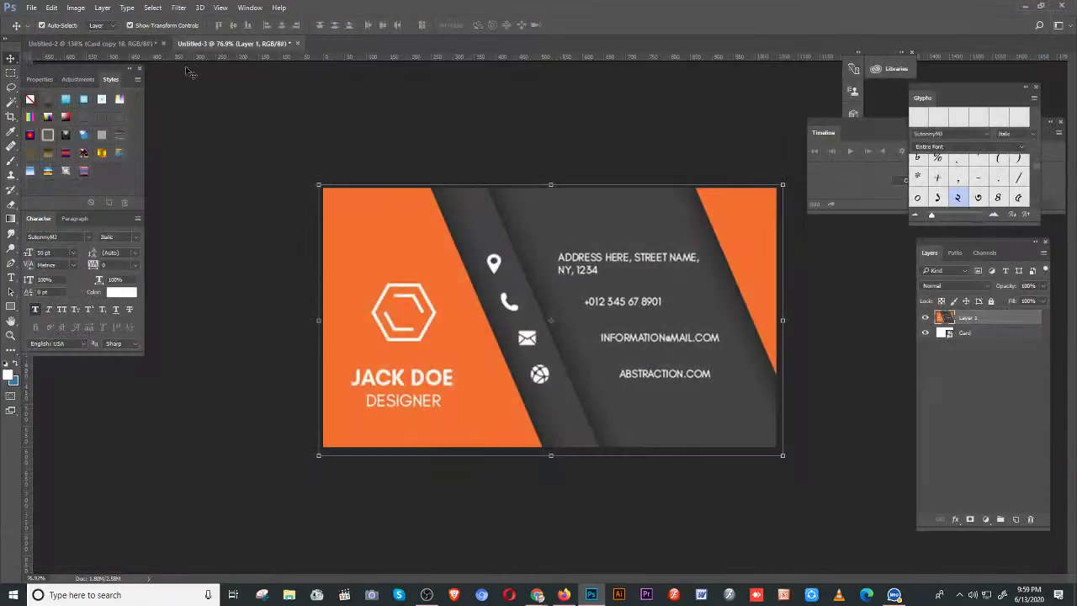
left_click(297, 43)
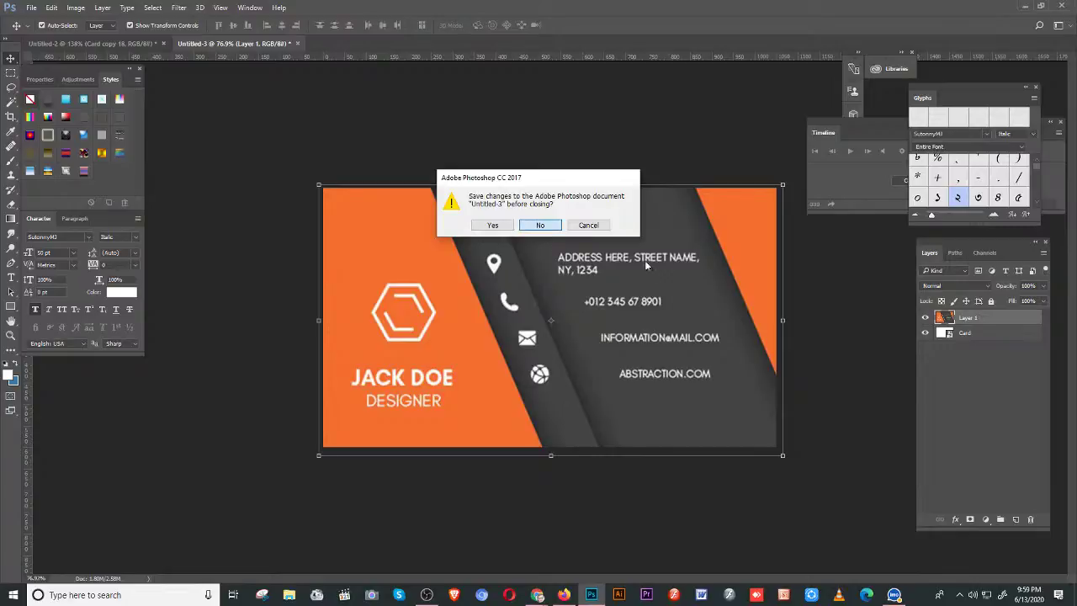
left_click(588, 225)
key("ctrl+a")
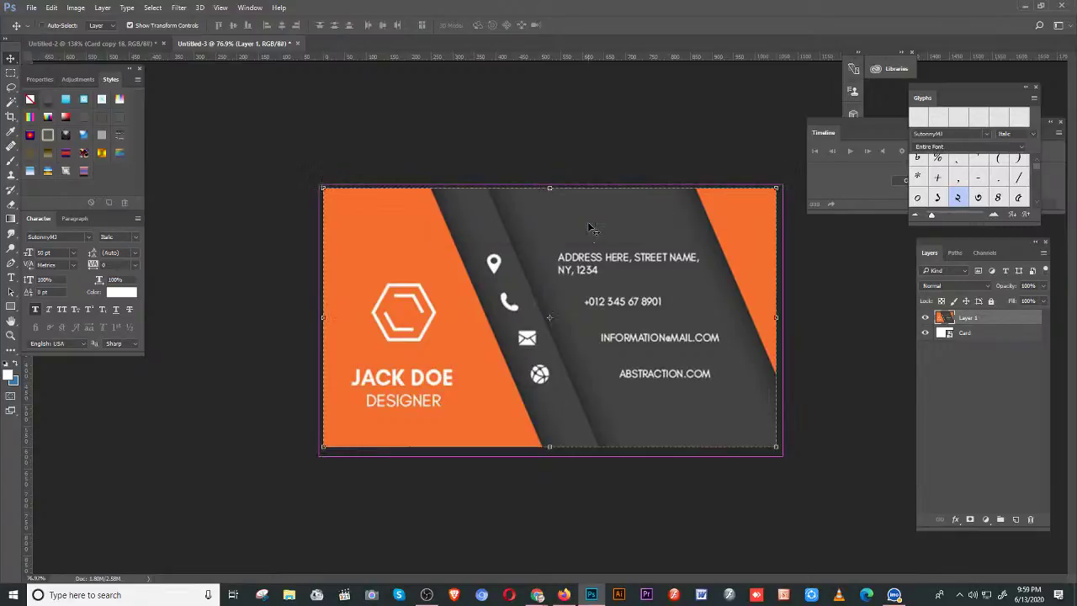
key("Delete")
left_click(297, 43)
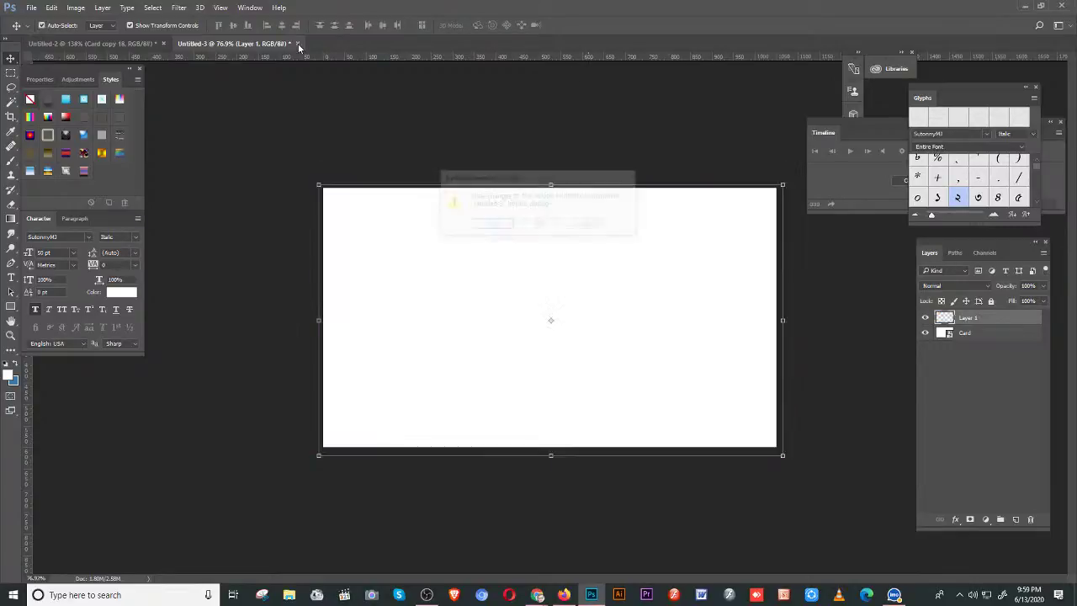
left_click(540, 226)
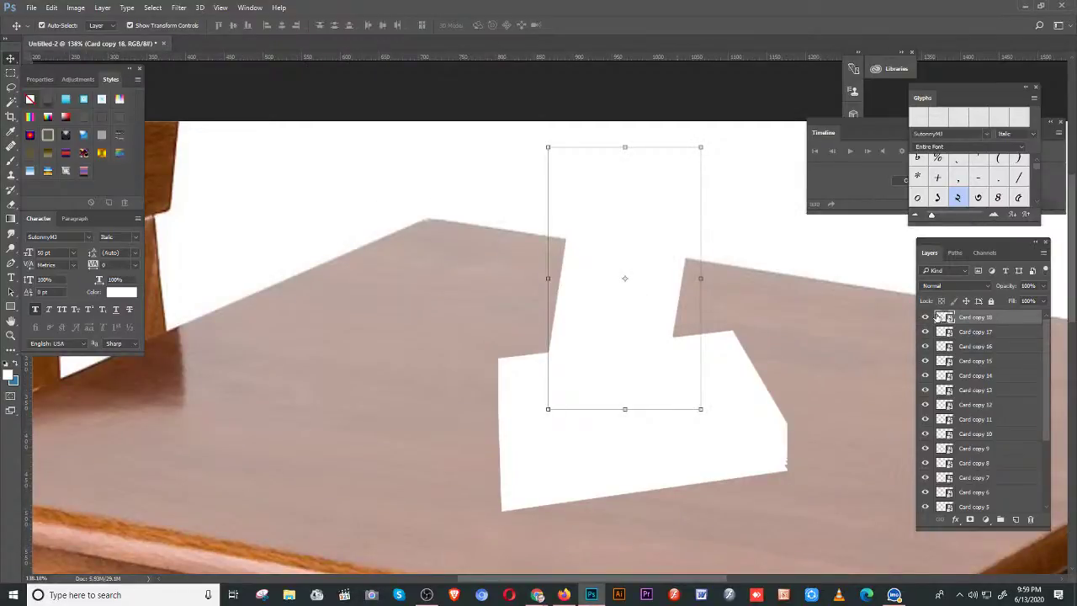
left_click(943, 318)
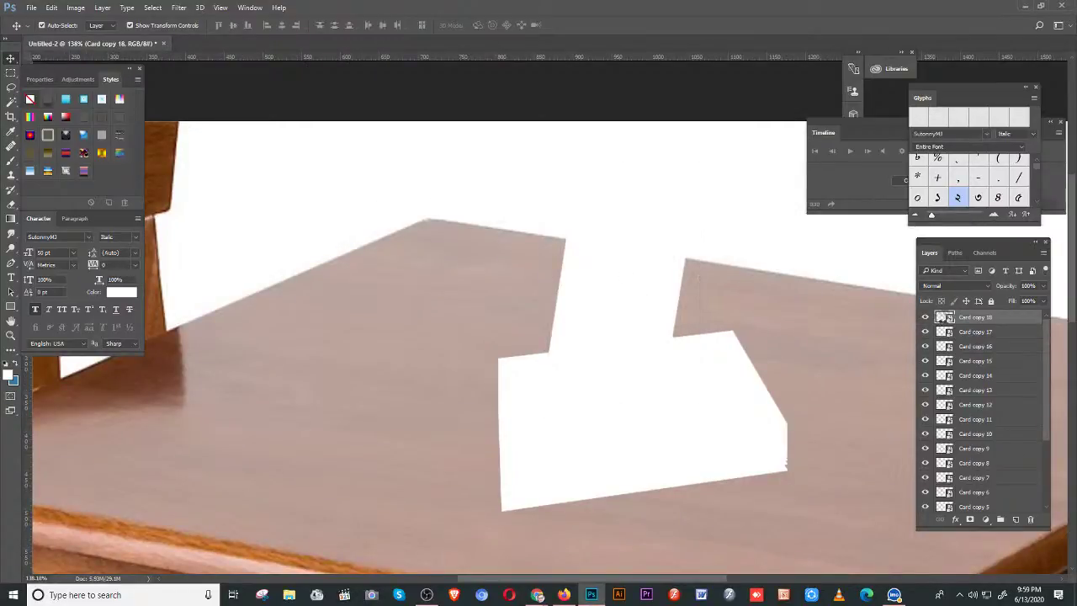
- Open the Card copy 18 smart object, then return to the Untitled-2 table mockup
double_click(943, 318)
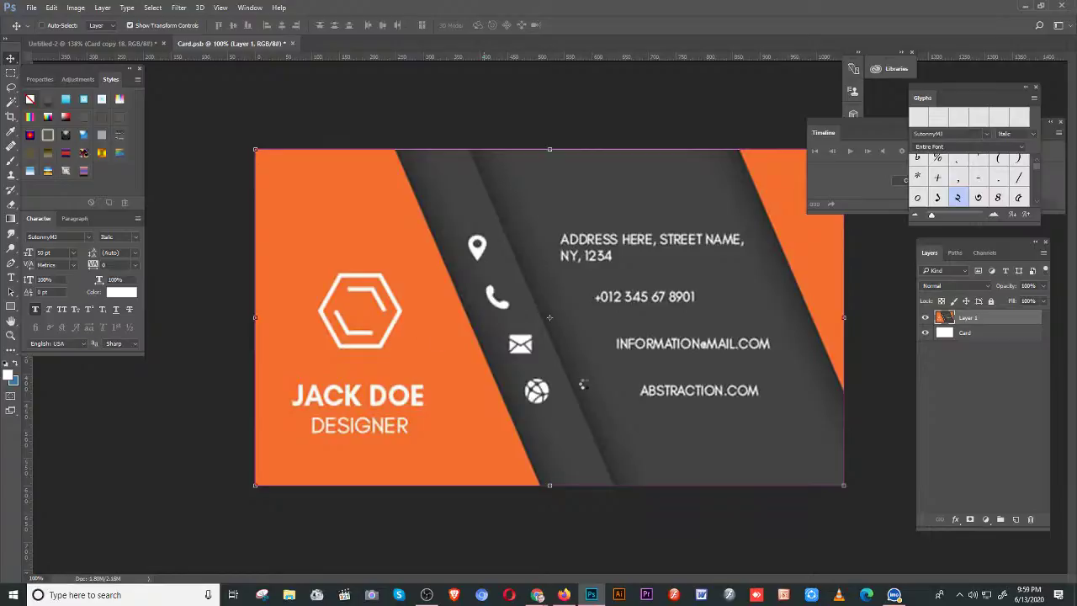
left_click(61, 45)
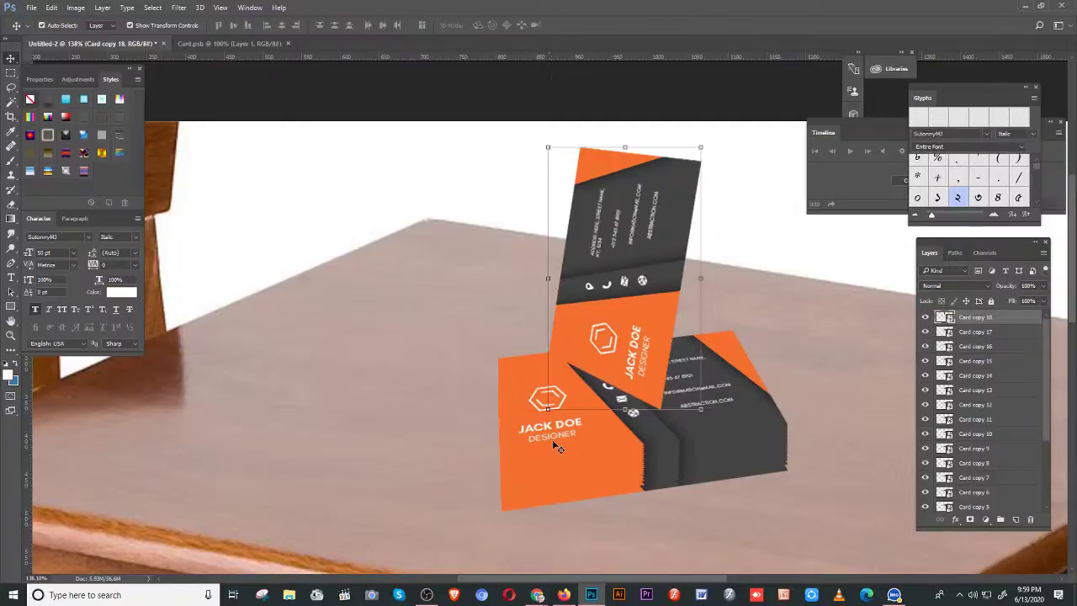
- Nudge the upright card (Card copy 18) slightly right against the stack, then select Card copy 17
key("ctrl+h")
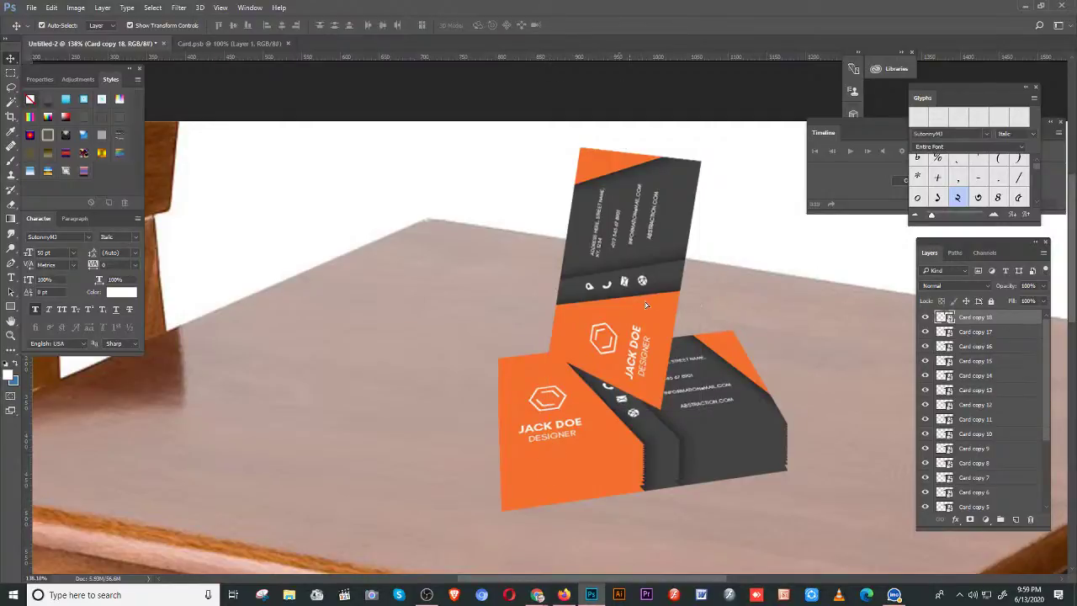
left_click(646, 304)
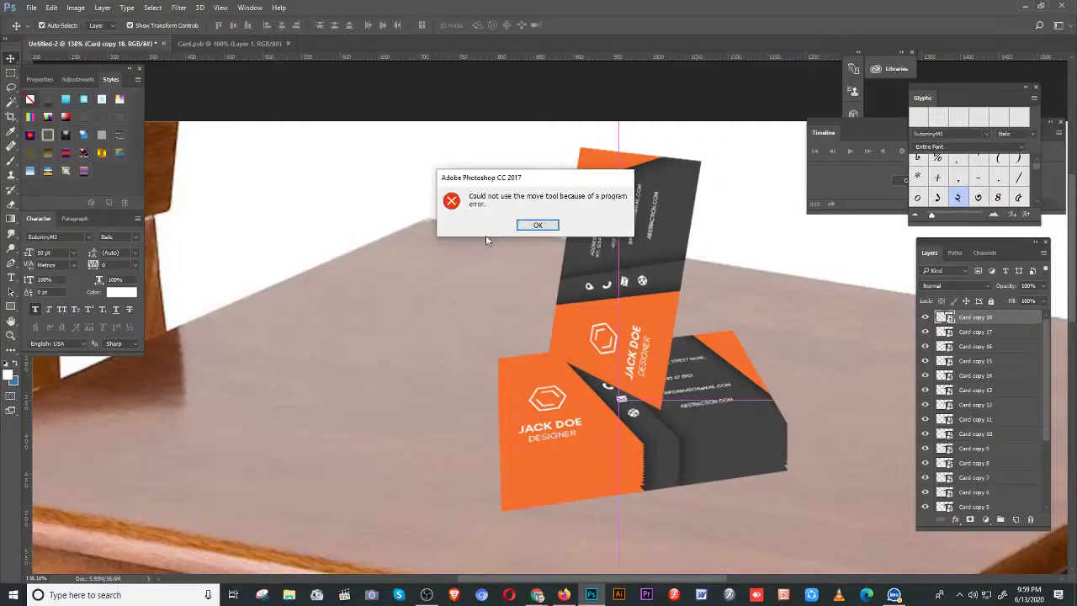
left_click(535, 224)
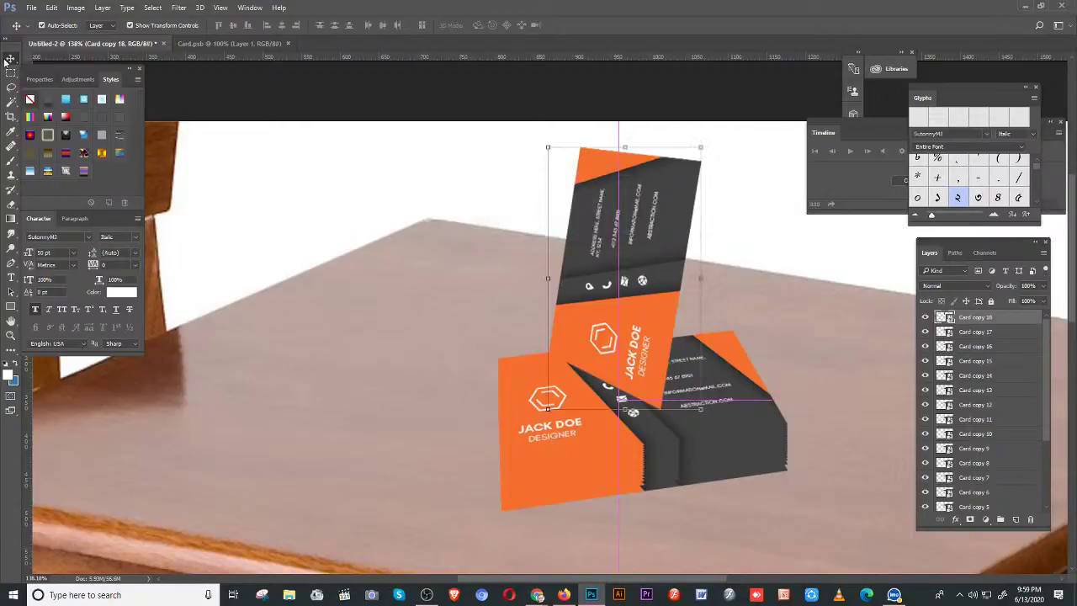
left_click_drag(645, 239, 664, 250)
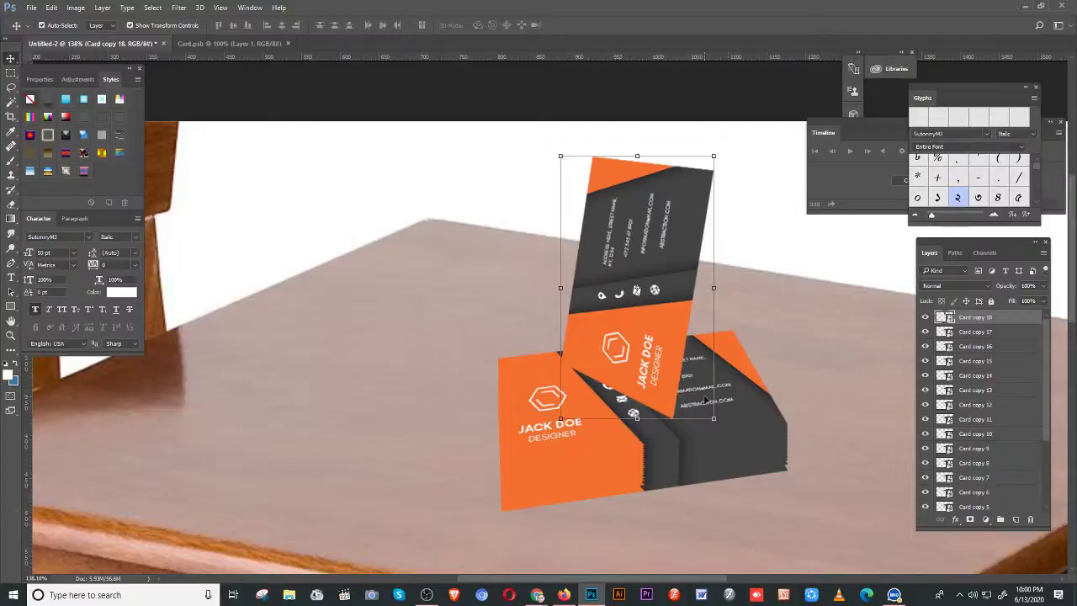
left_click(977, 333)
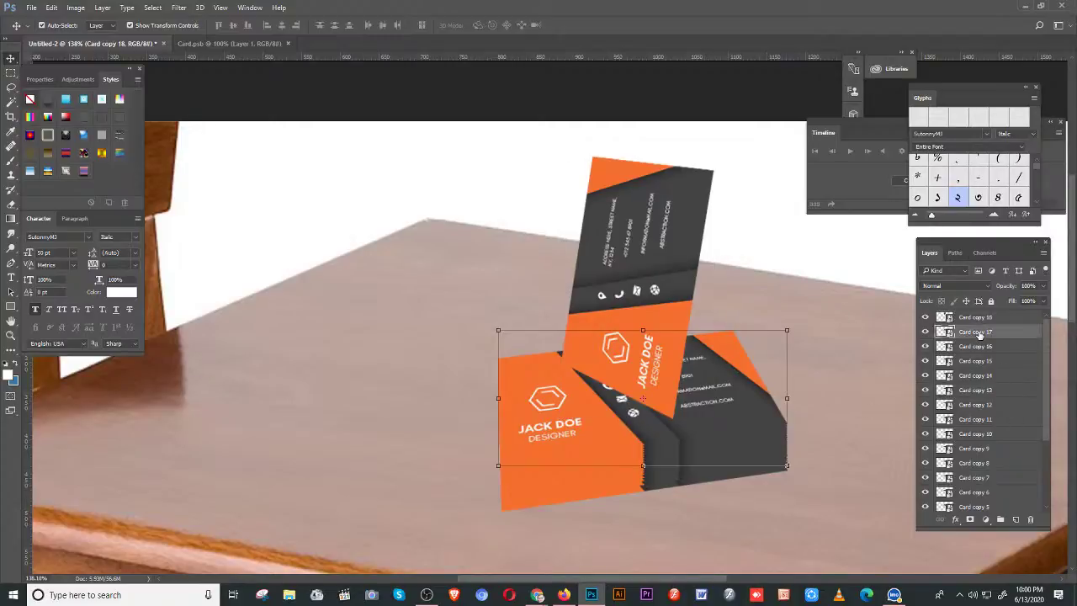
- On a new layer, trace a four-point shadow outline where the upright card meets the stack
left_click(1017, 519)
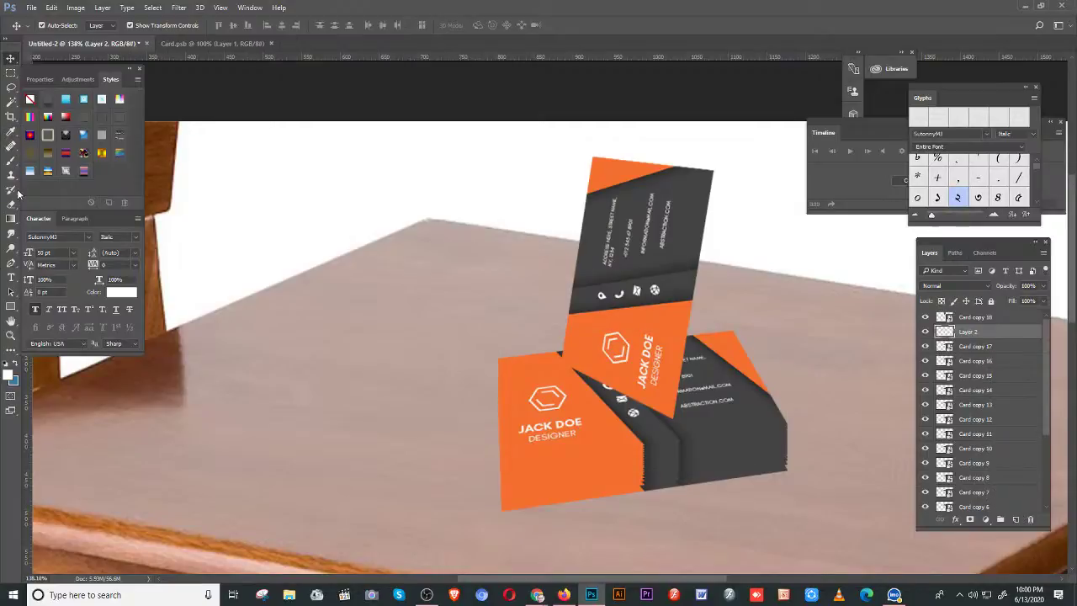
key("p")
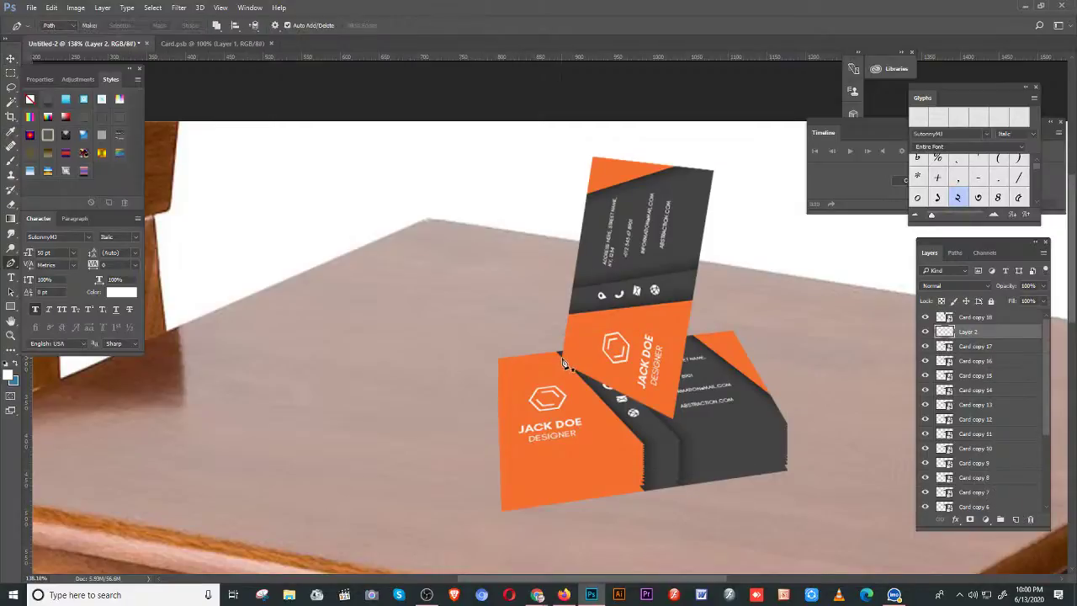
left_click(561, 356)
left_click(662, 342)
left_click(778, 408)
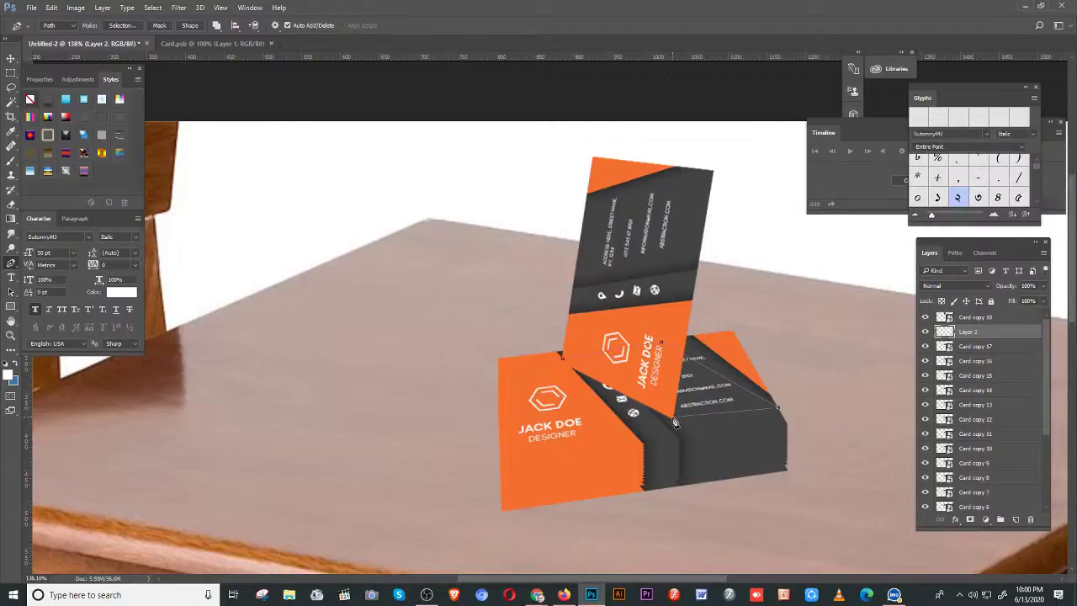
left_click(674, 419)
left_click(562, 359)
- Turn the outline into a selection and apply Field Blur to soften the shadow
key("ctrl+Return")
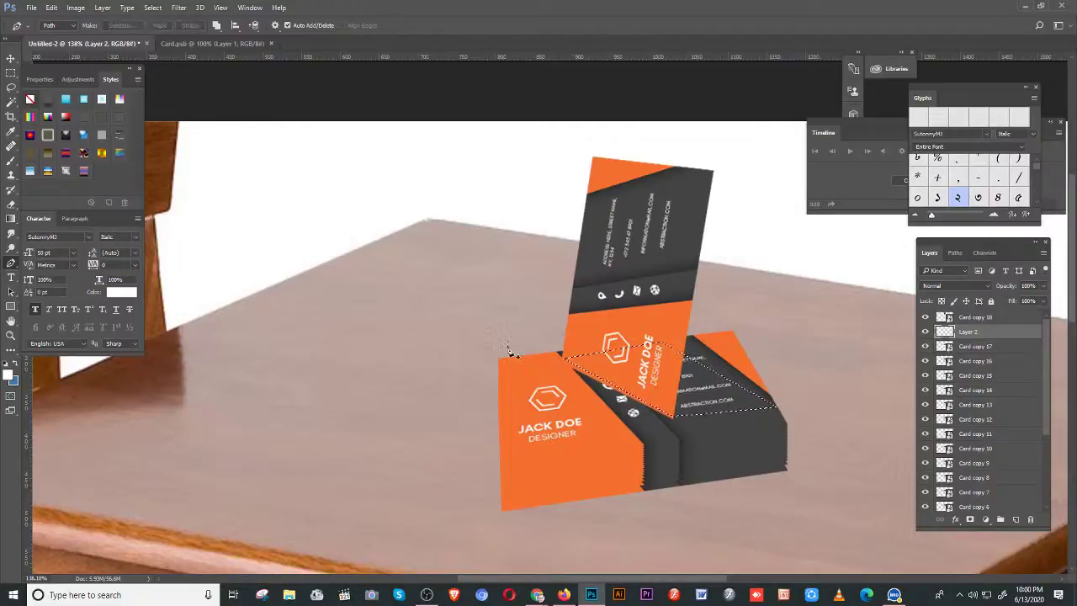
key("ctrl+alt+f")
left_click(375, 28)
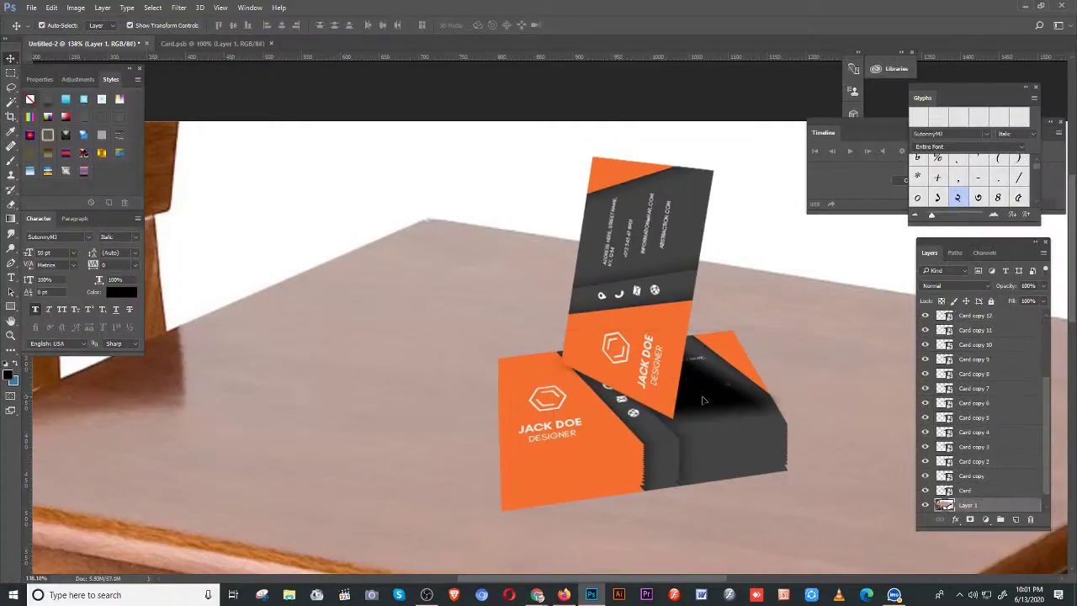
- Lower the shadow Layer 2 opacity to 63% and commit the transform
key("ctrl+v")
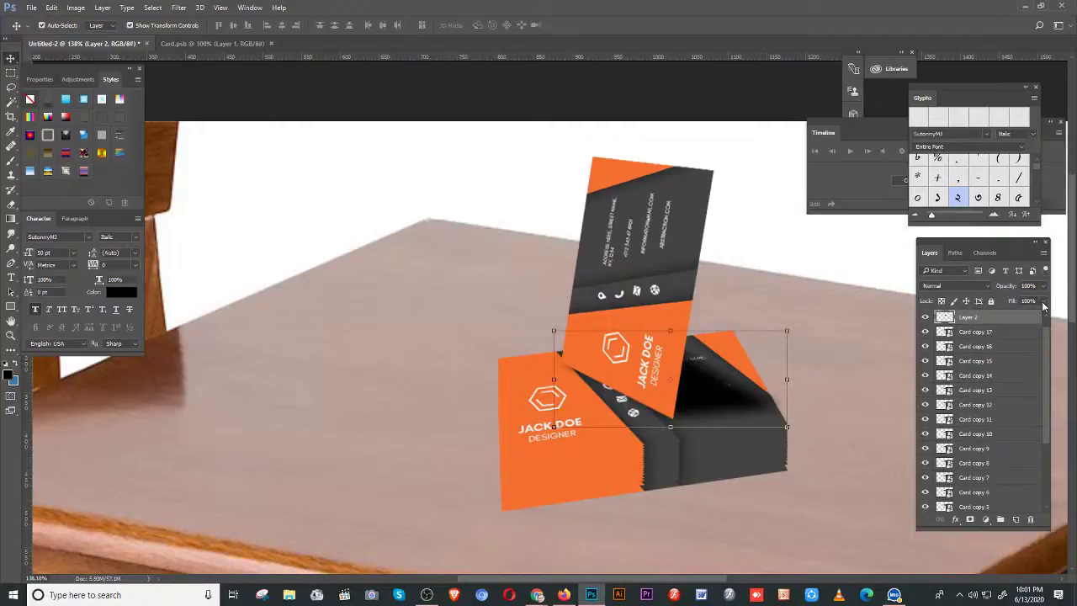
left_click(1043, 286)
left_click_drag(1044, 301, 1024, 303)
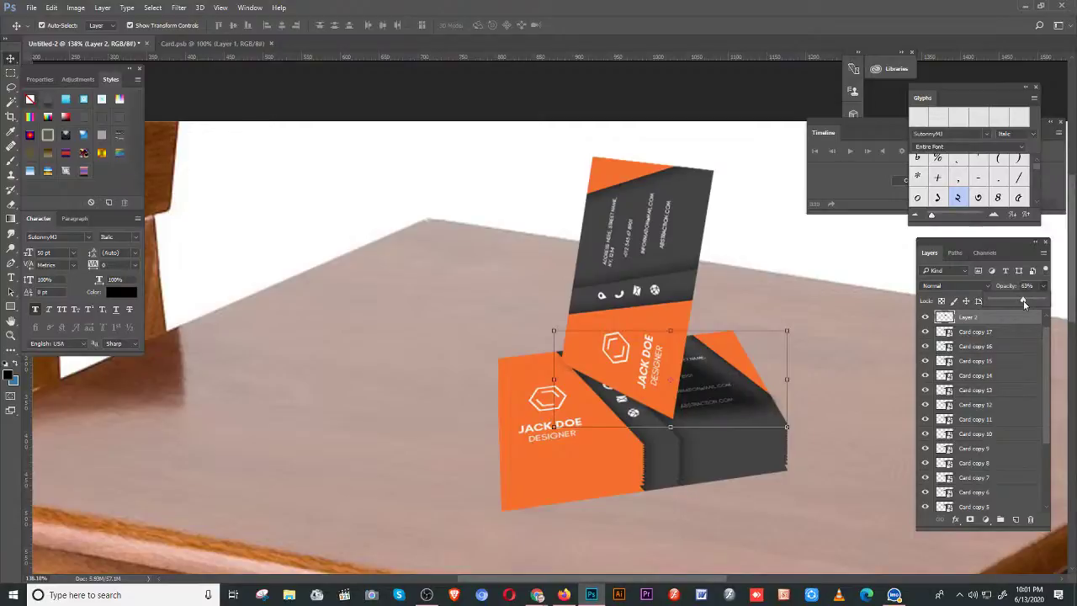
left_click(9, 74)
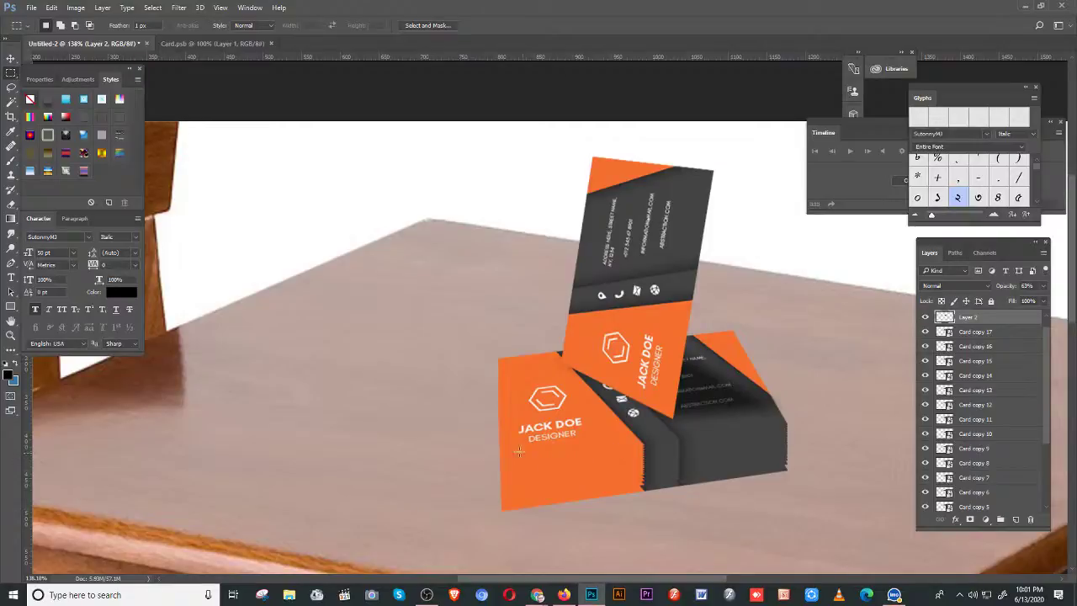
- In Card.psb, select a thin bottom-edge strip and set the foreground to a darker orange
left_click(221, 43)
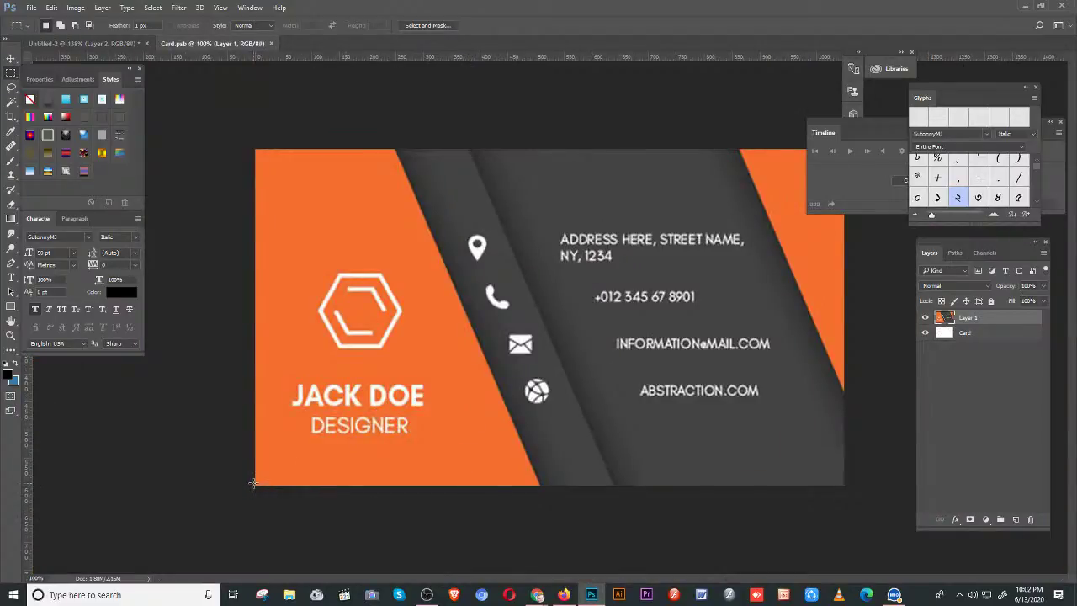
left_click_drag(253, 483, 546, 503)
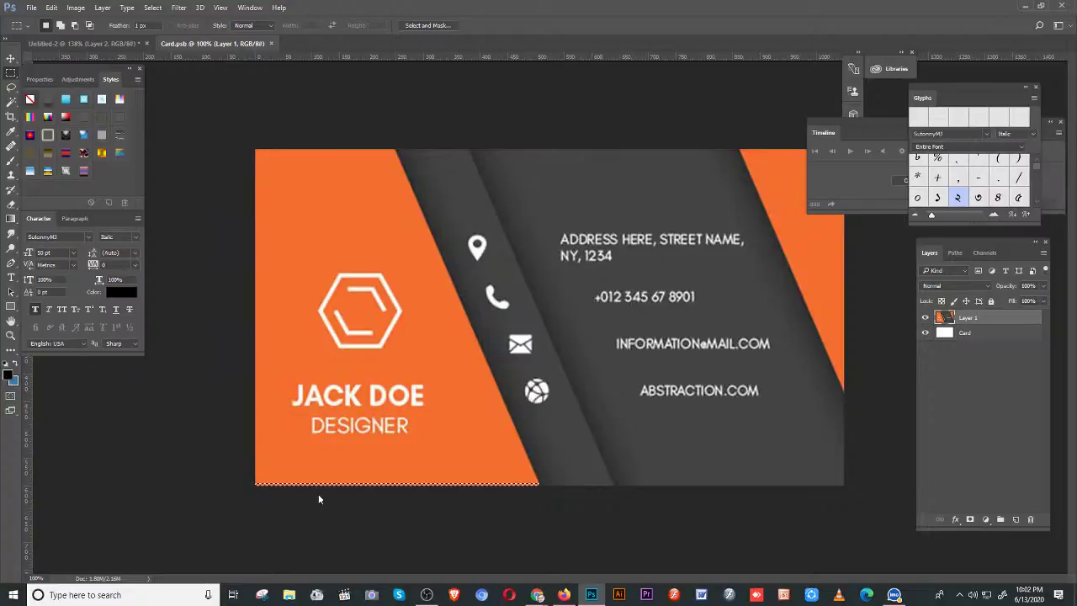
left_click(8, 374)
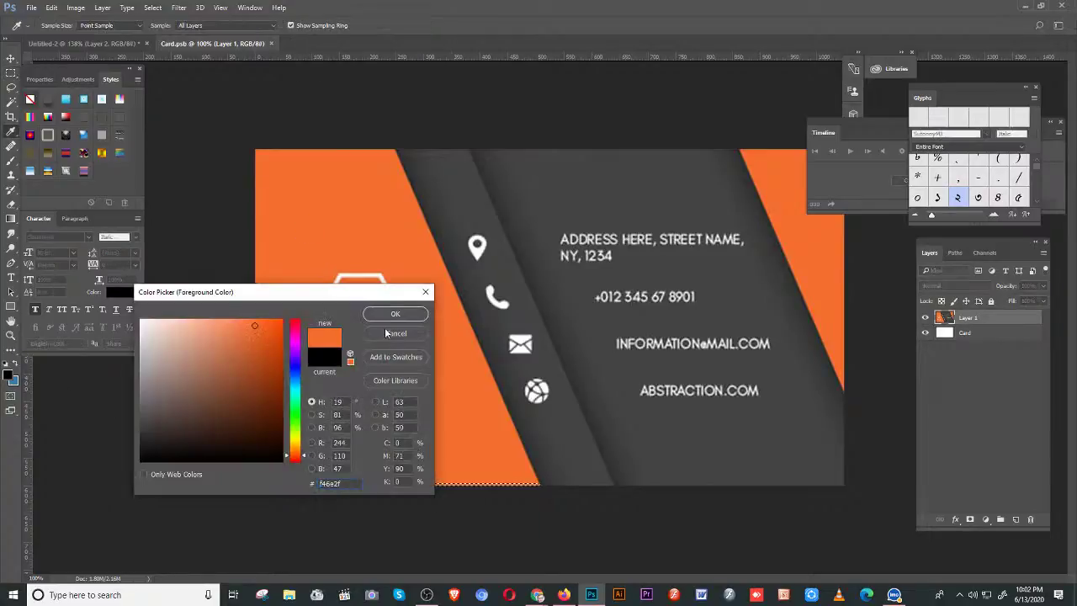
left_click_drag(256, 335, 263, 357)
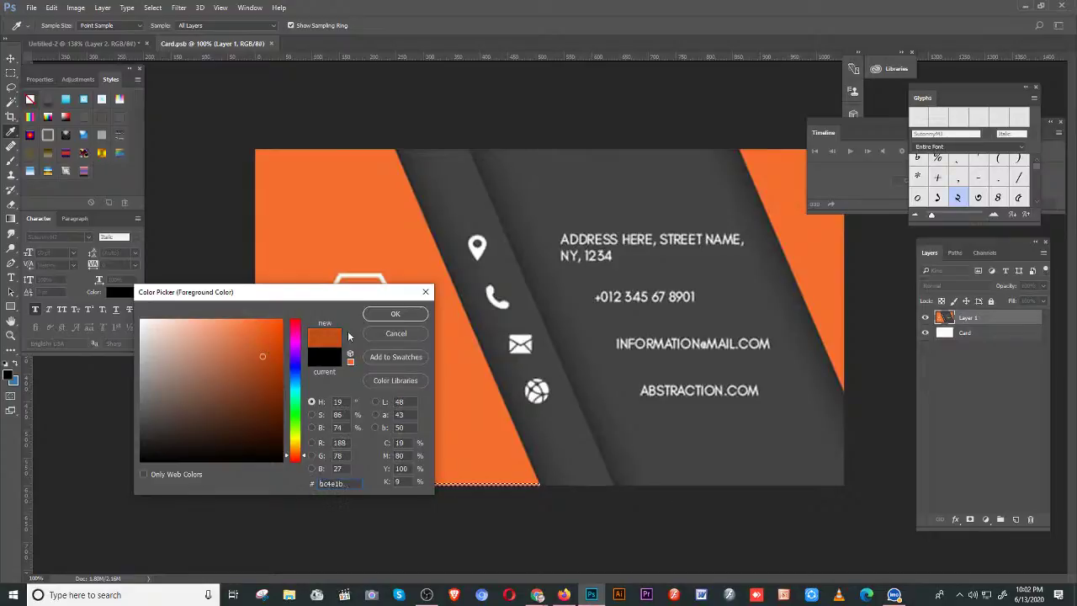
left_click(395, 313)
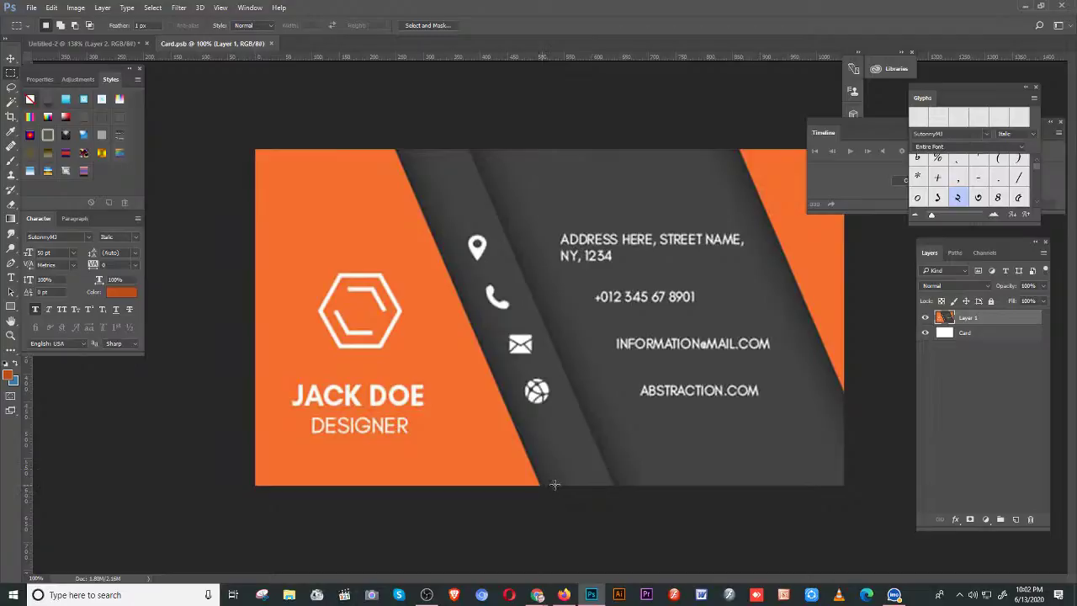
- Select the next bottom-edge strip and sample the stripe's dark grey #444444 as foreground
left_click_drag(544, 485, 612, 488)
left_click(7, 375)
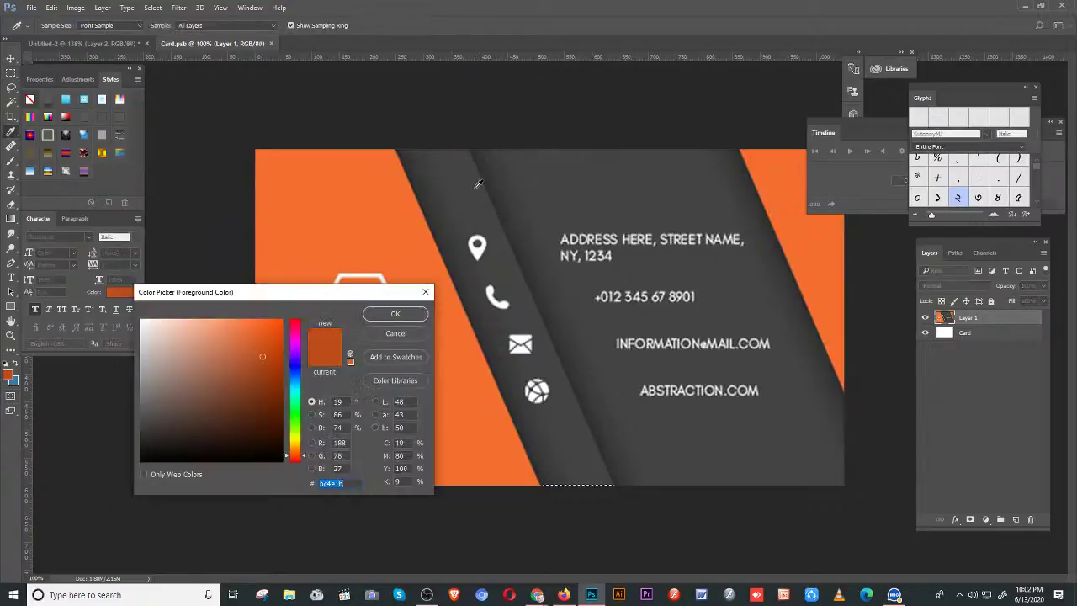
left_click(479, 184)
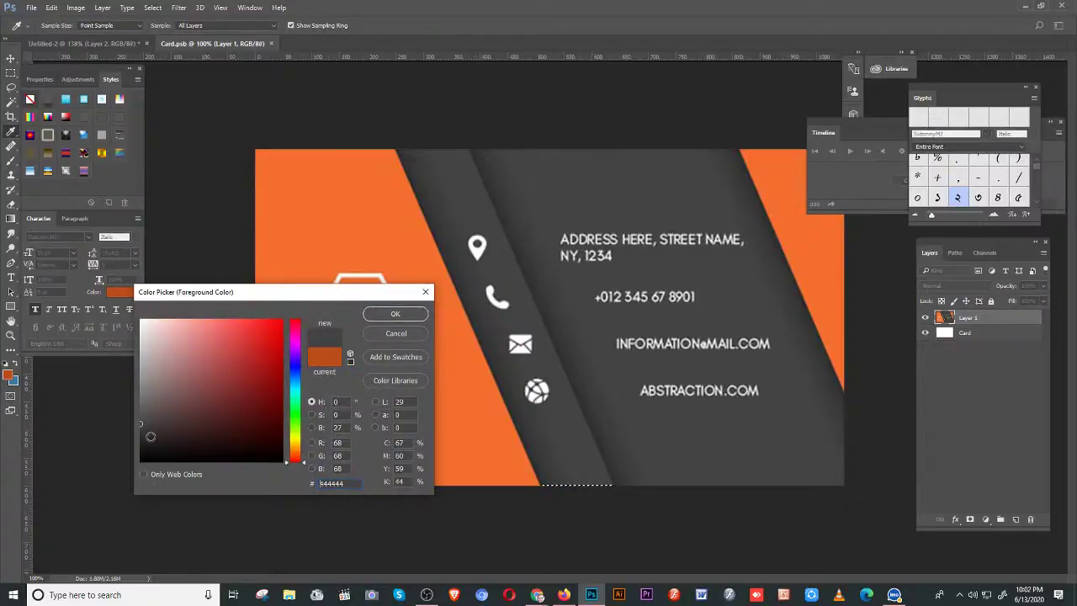
key("Return")
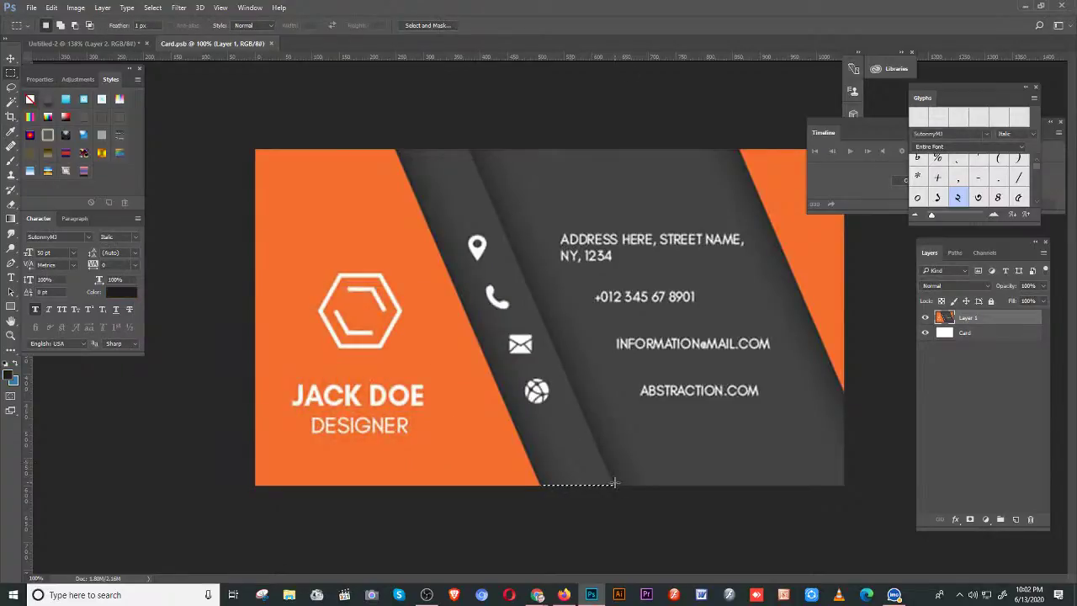
- Select the bottom-edge strip under the right dark area and brush it in dark grey
left_click_drag(615, 483, 845, 487)
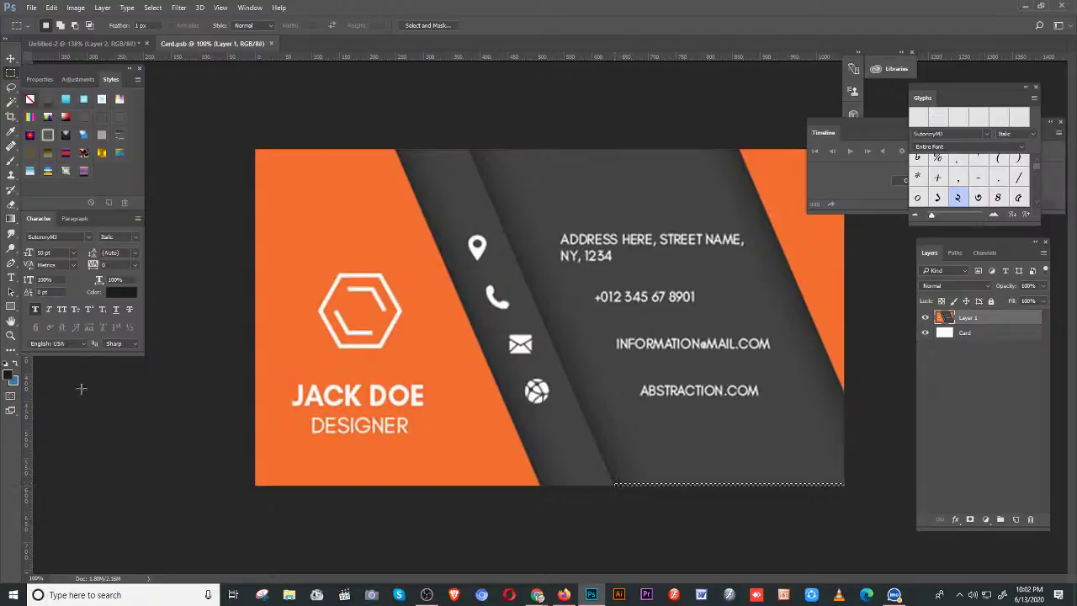
left_click(10, 378)
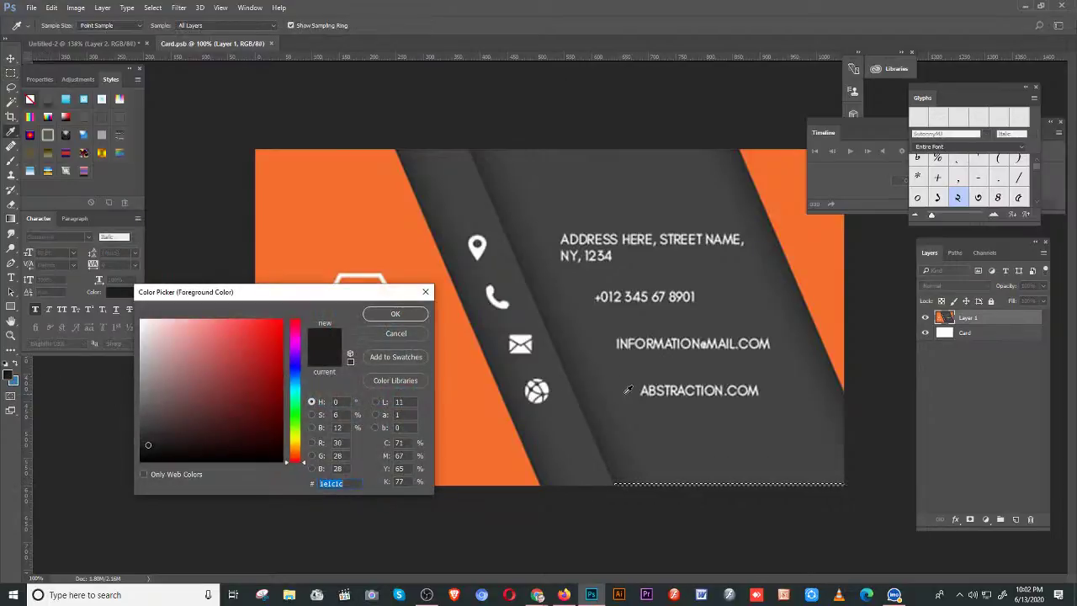
left_click(150, 411)
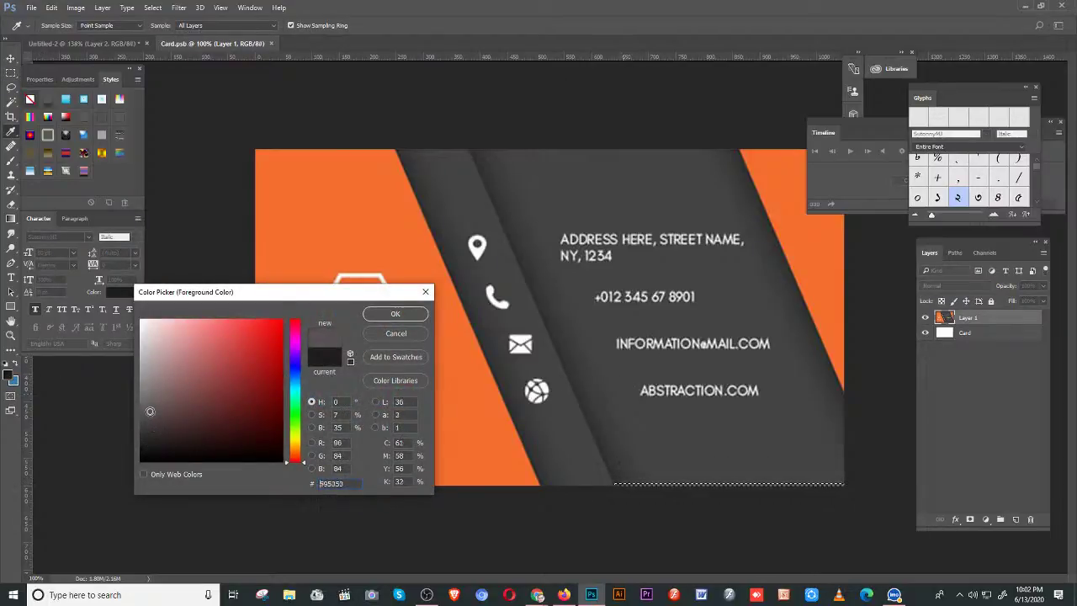
left_click(156, 431)
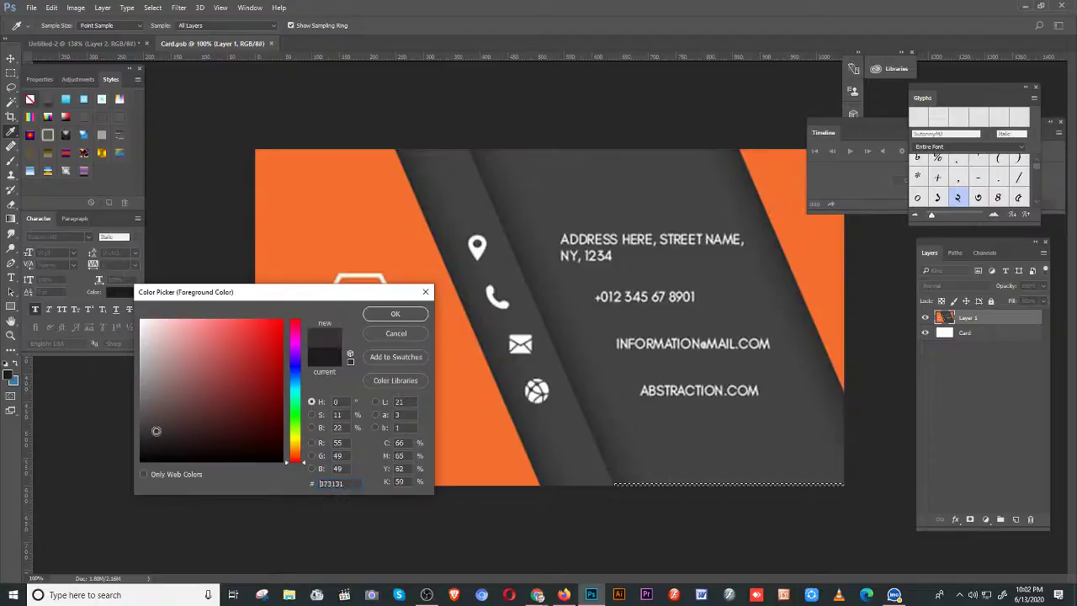
mouse_move(156, 431)
left_mouse_down()
mouse_move(170, 437)
mouse_move(177, 423)
left_mouse_up()
left_click(411, 316)
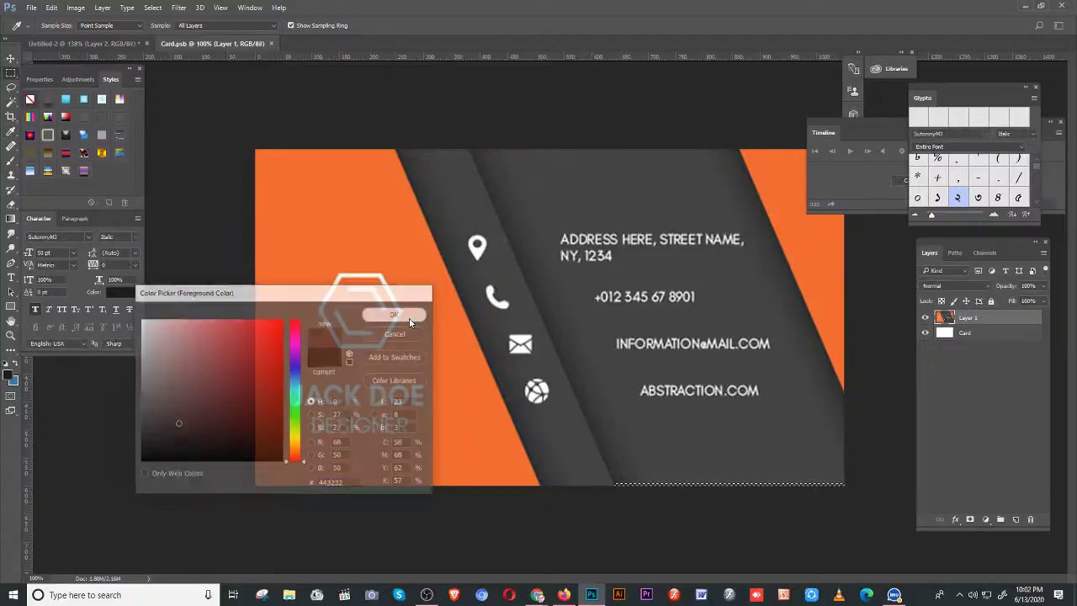
key("m")
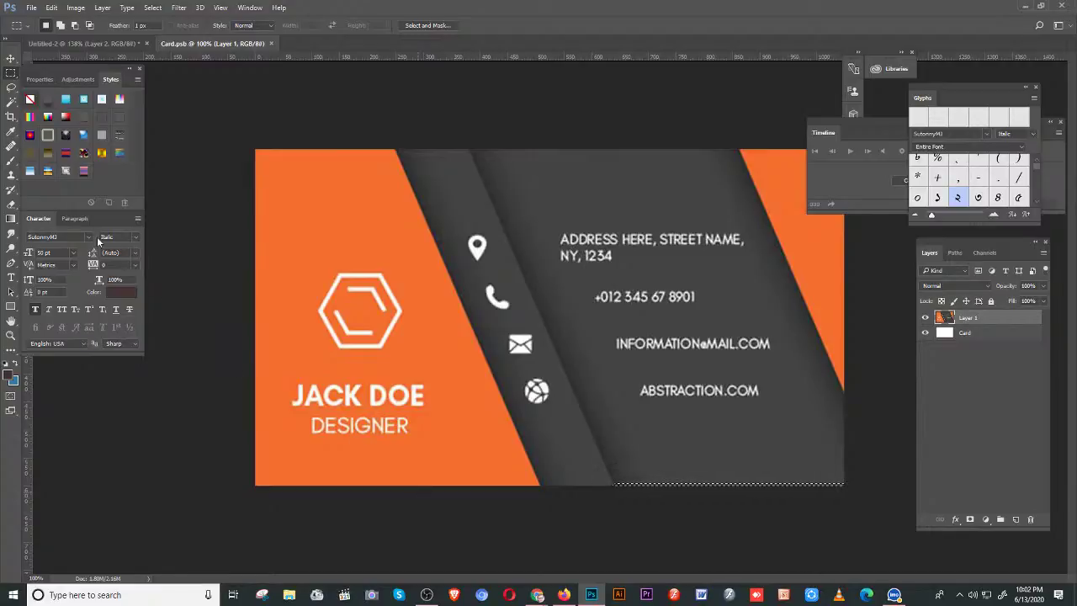
key("b")
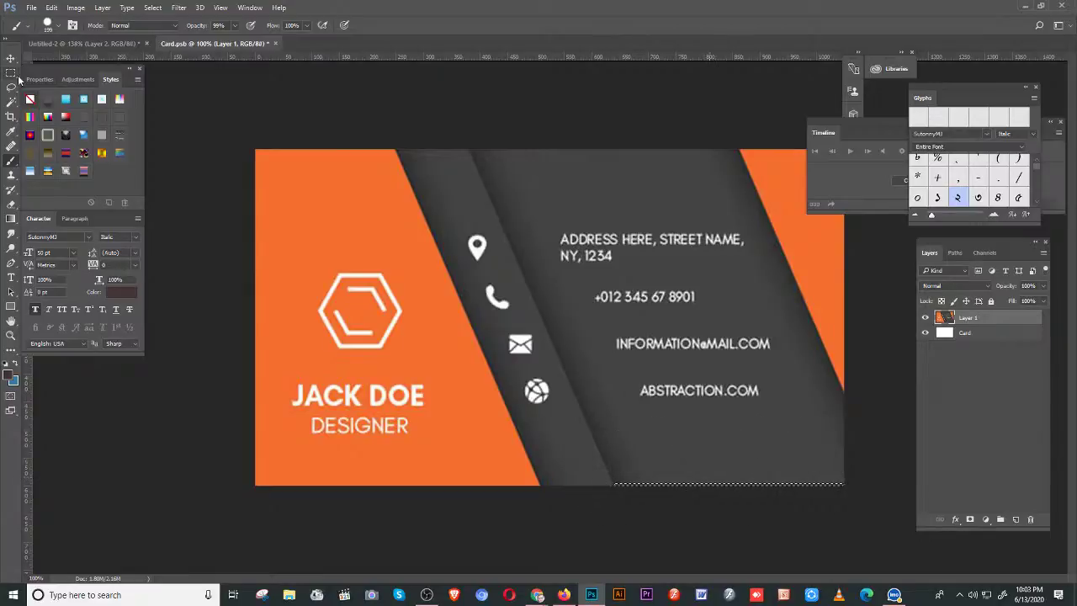
left_click(11, 73)
left_click(250, 135)
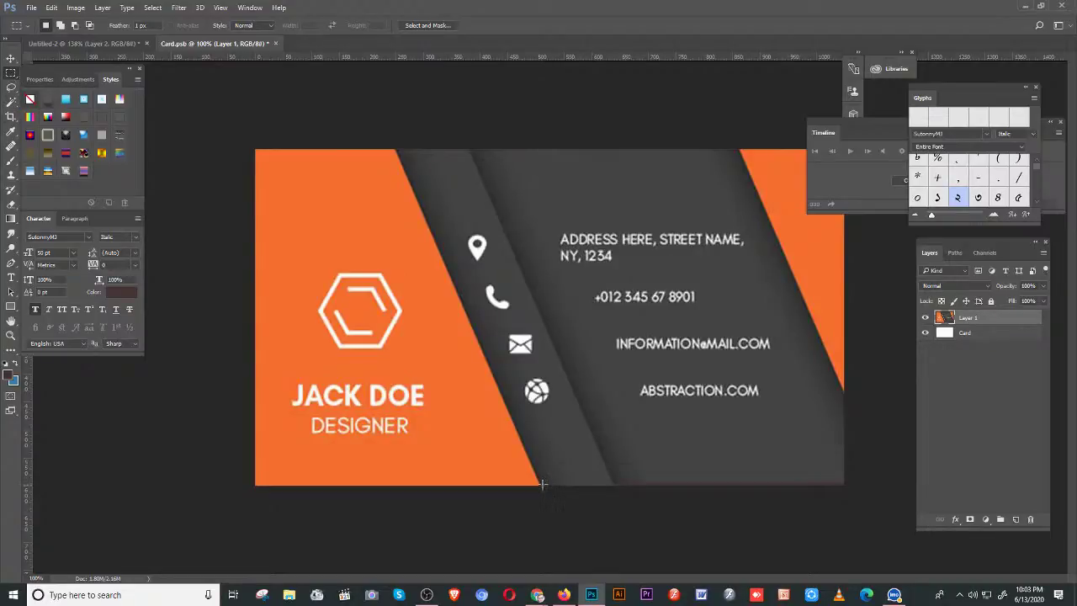
- Select the strip under the middle dark stripe and brush it in near-black #0d0c0c
left_click_drag(542, 483, 613, 489)
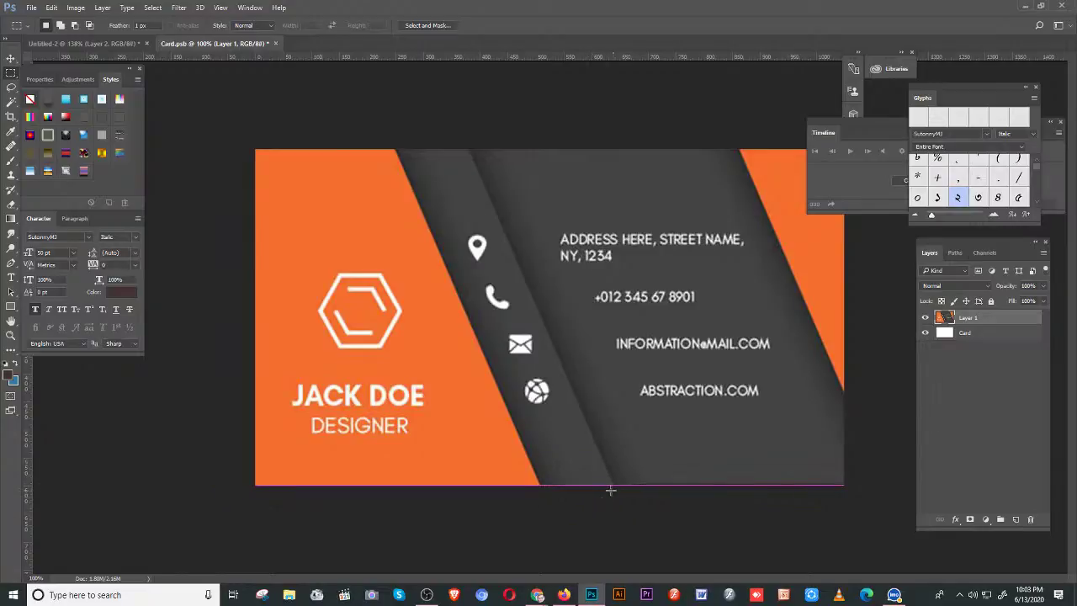
left_click(11, 379)
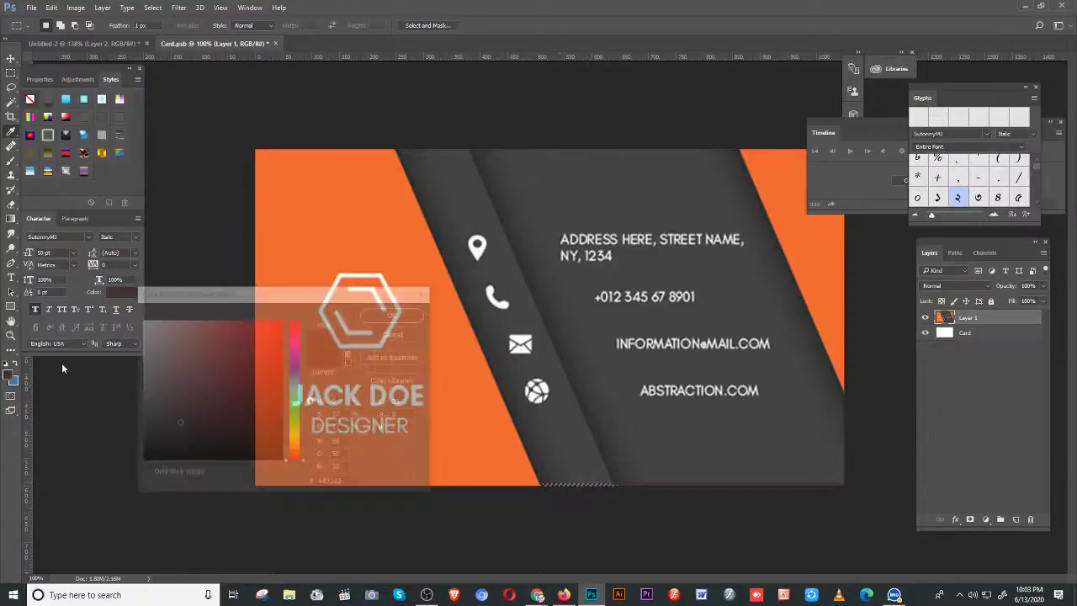
left_click(465, 210)
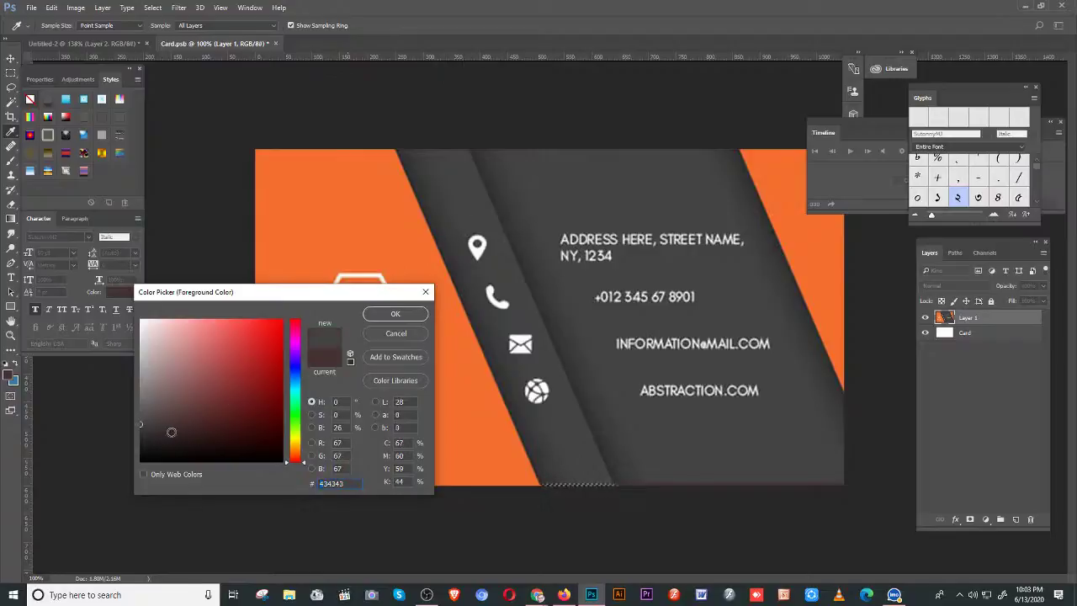
left_click(148, 435)
left_click(144, 455)
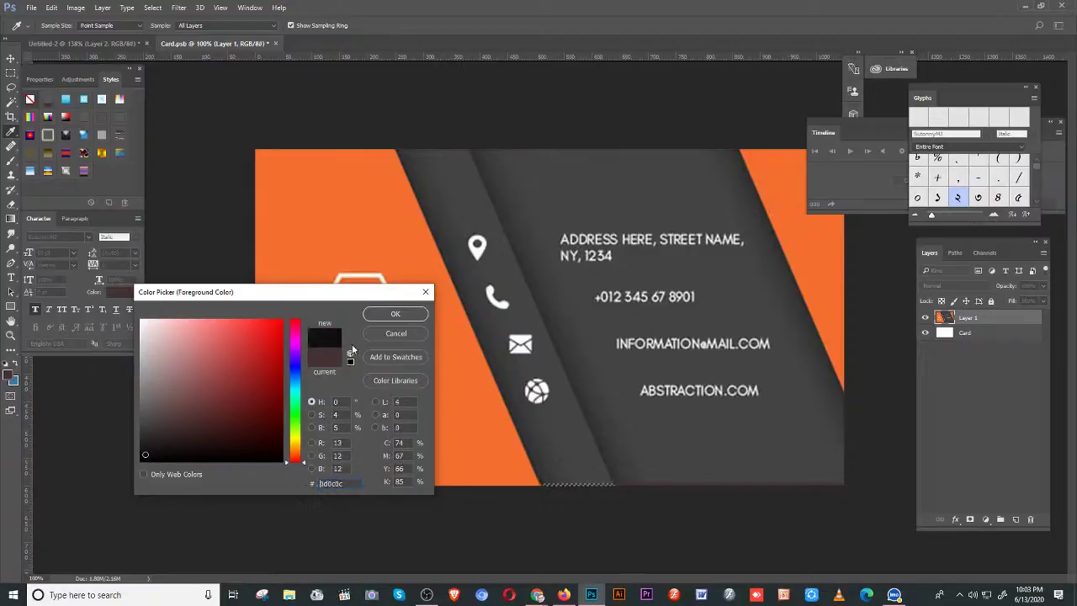
left_click(395, 313)
key("b")
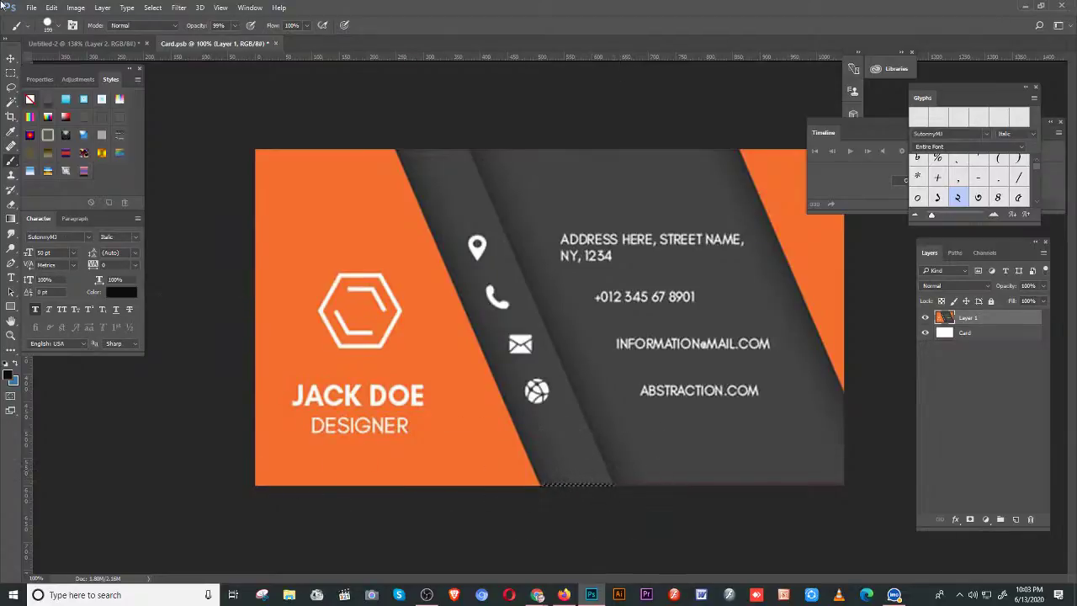
left_click(11, 72)
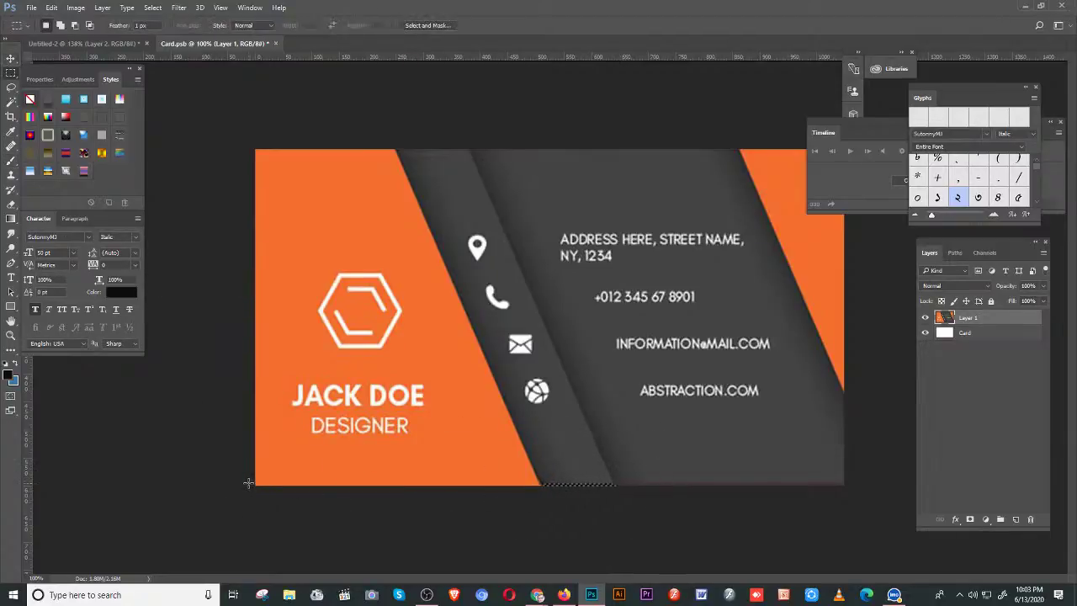
- Select the wide bottom strip under the orange area and brush it with the sampled card orange
left_click_drag(245, 483, 540, 507)
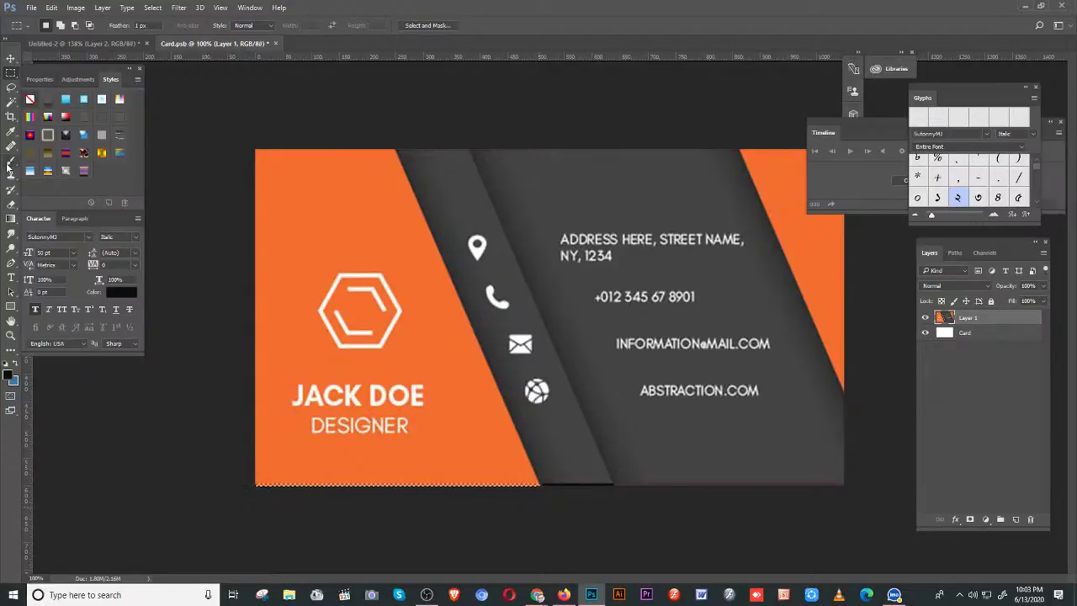
left_click(11, 160)
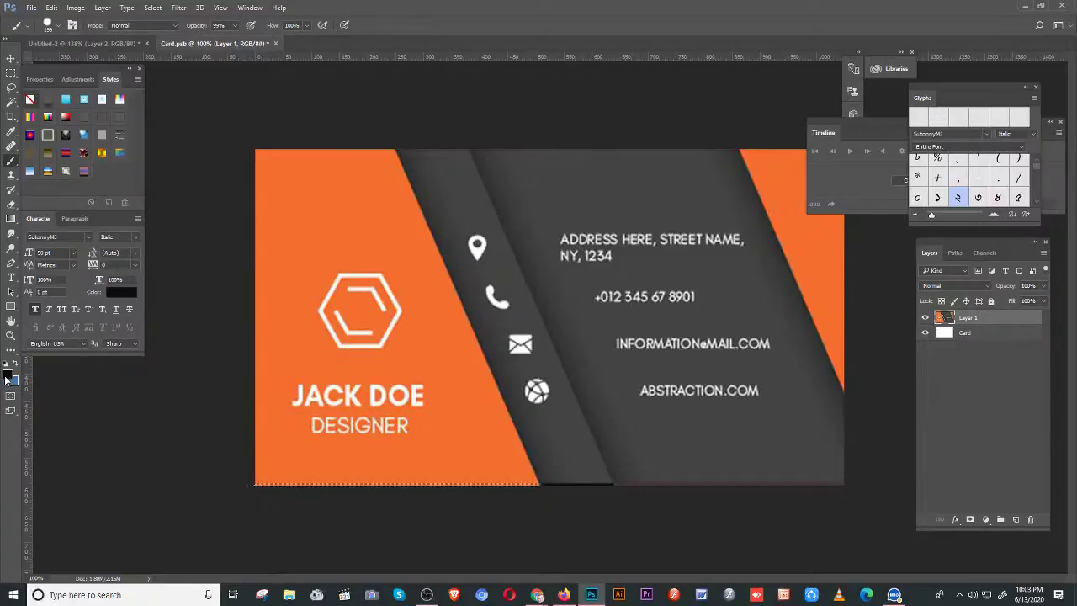
left_click(7, 376)
left_click(298, 230)
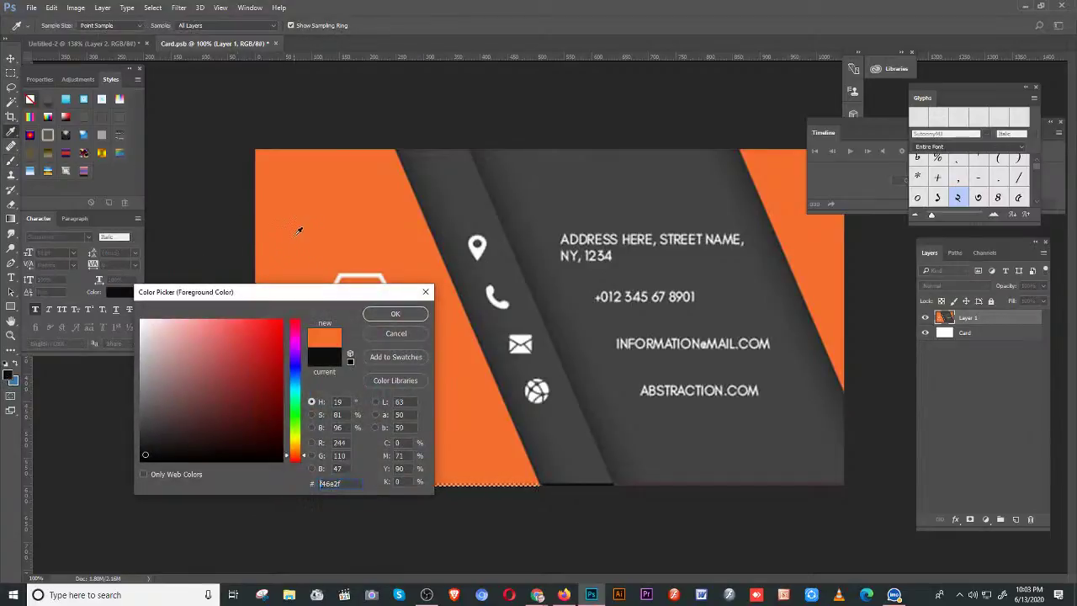
left_click(395, 313)
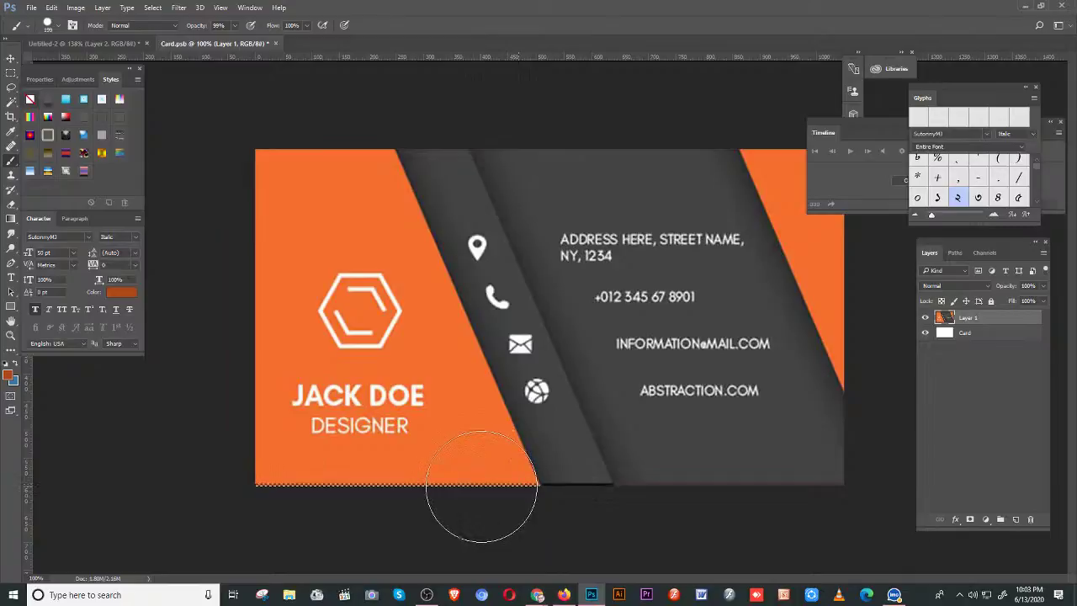
left_click(10, 74)
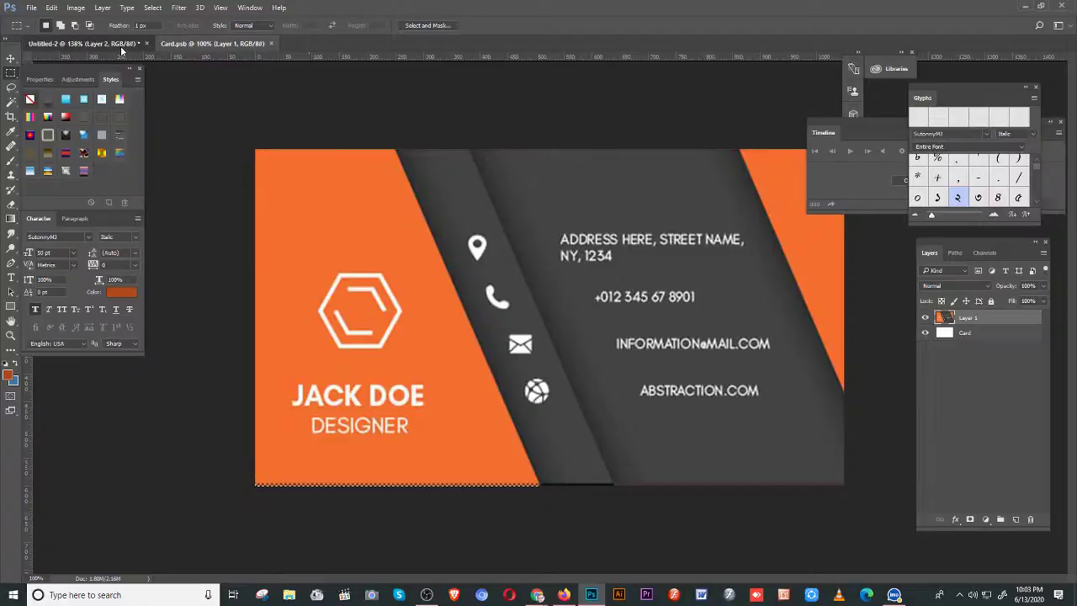
- Back in Untitled-2, select the front card stack layer and nudge it up one pixel
left_click(121, 48)
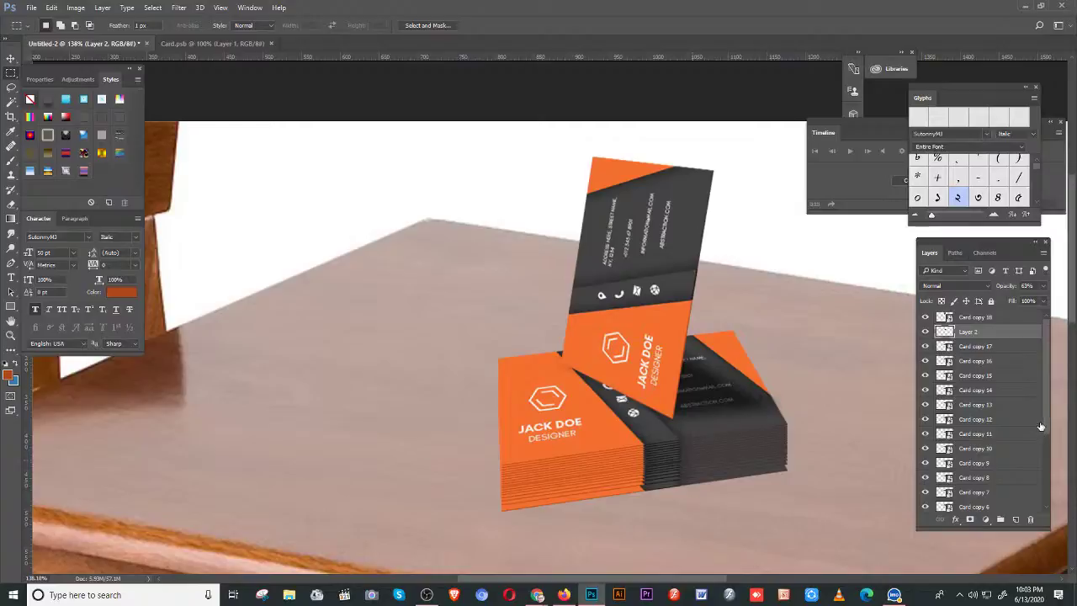
scroll(1049, 476, "down", 2)
scroll(1049, 476, "down", 2)
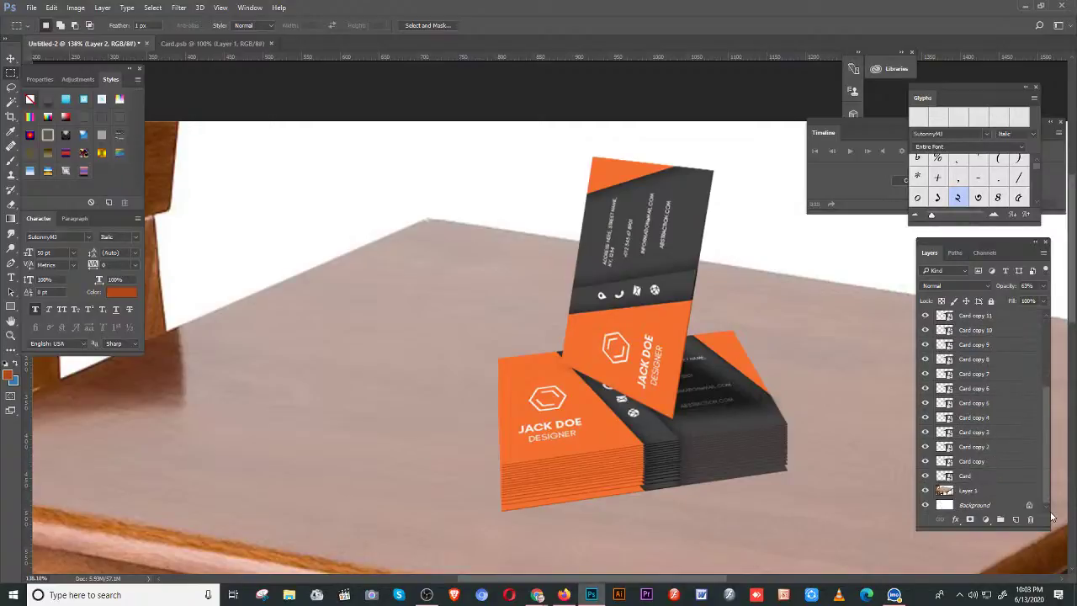
left_click(1002, 477)
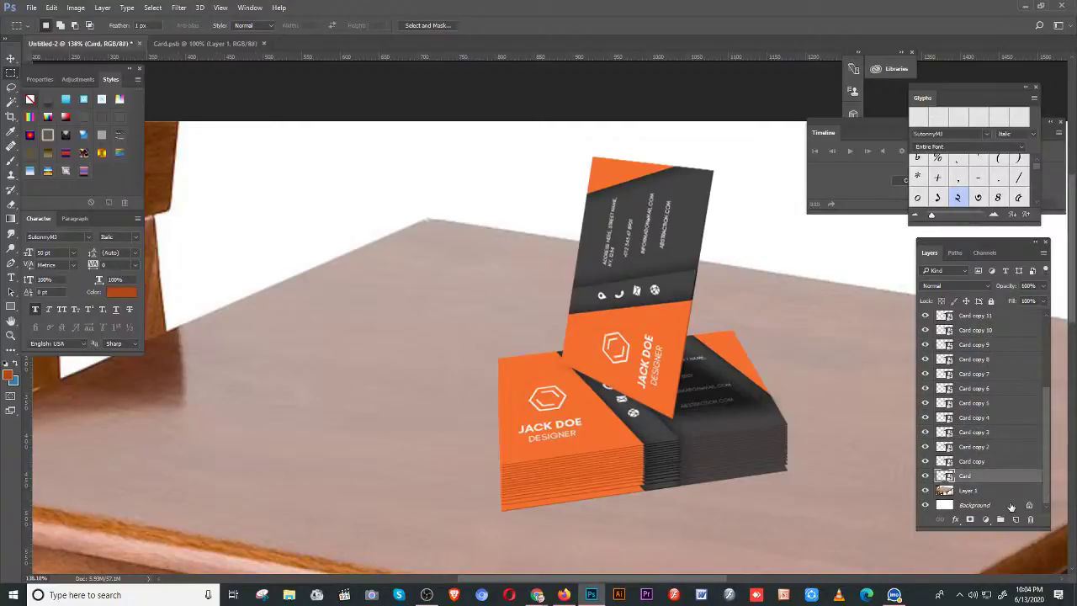
key("v")
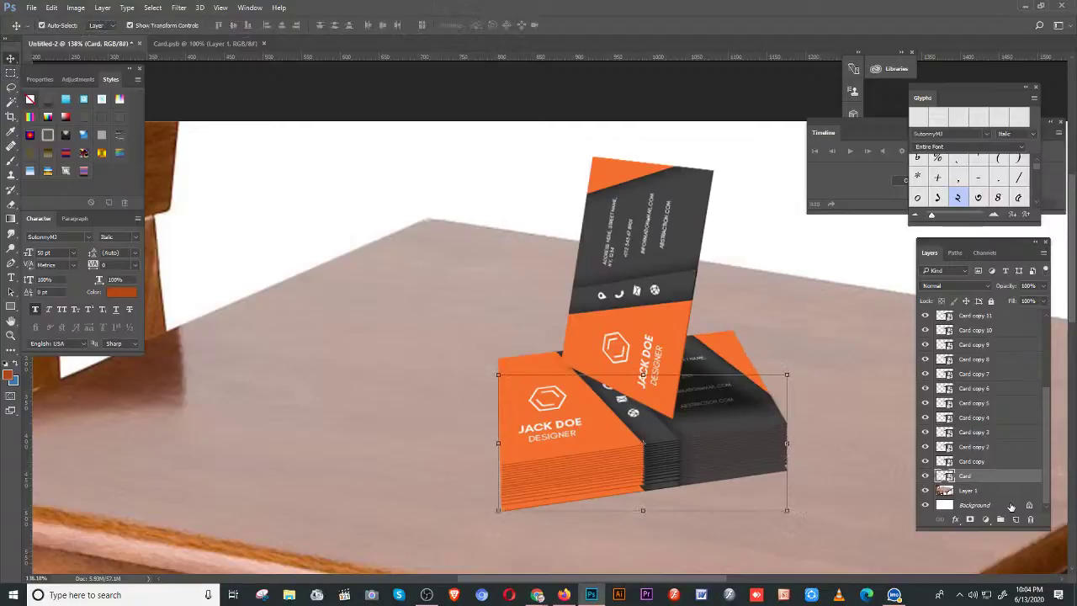
key("Up")
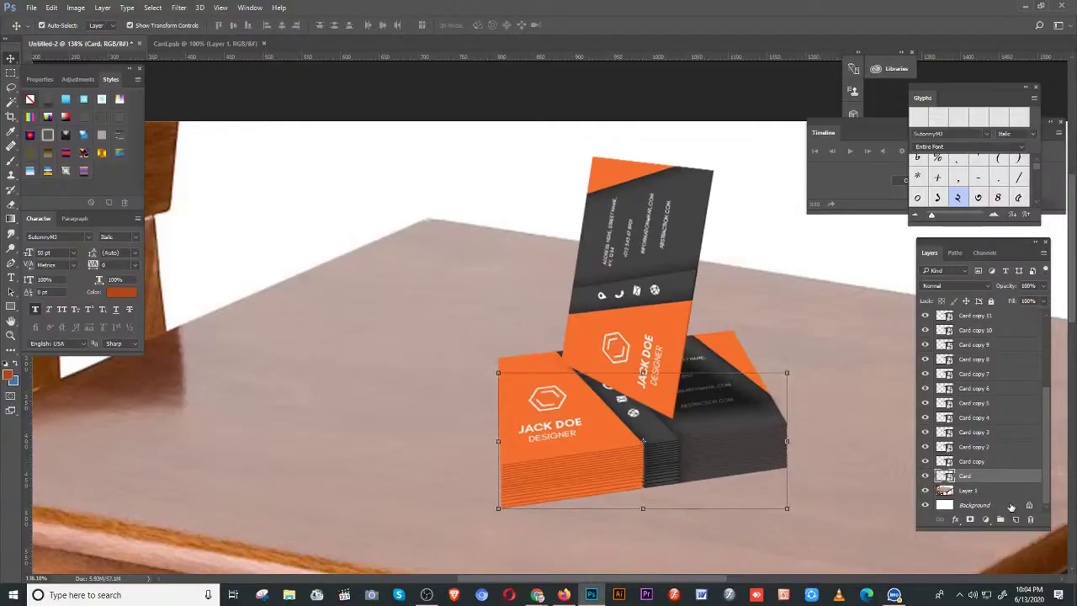
key("m")
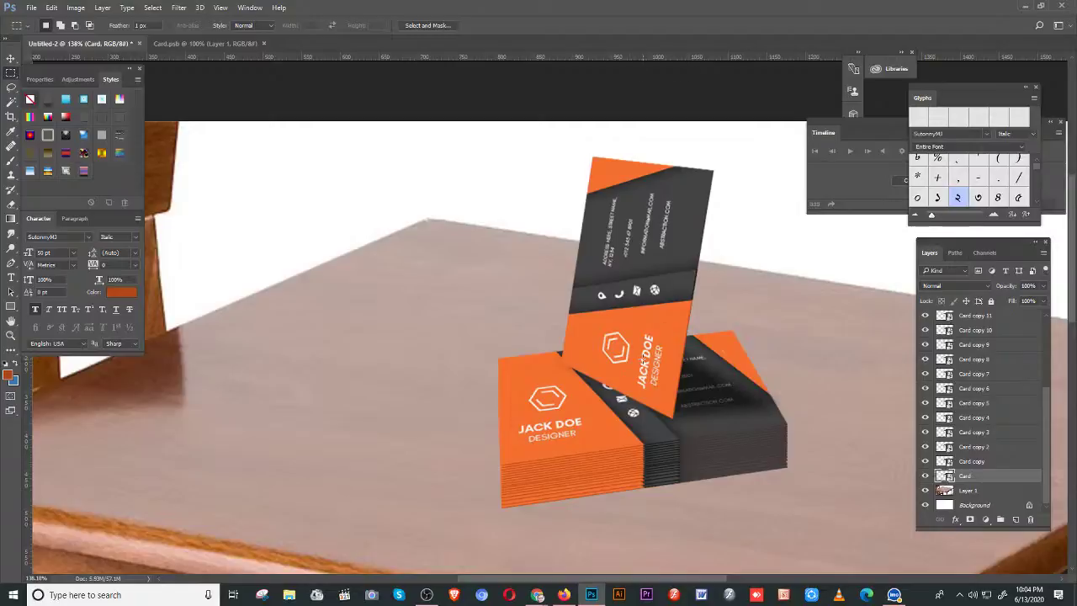
- In Firefox, return to the business card image results and view a previewed card image
left_click(563, 595)
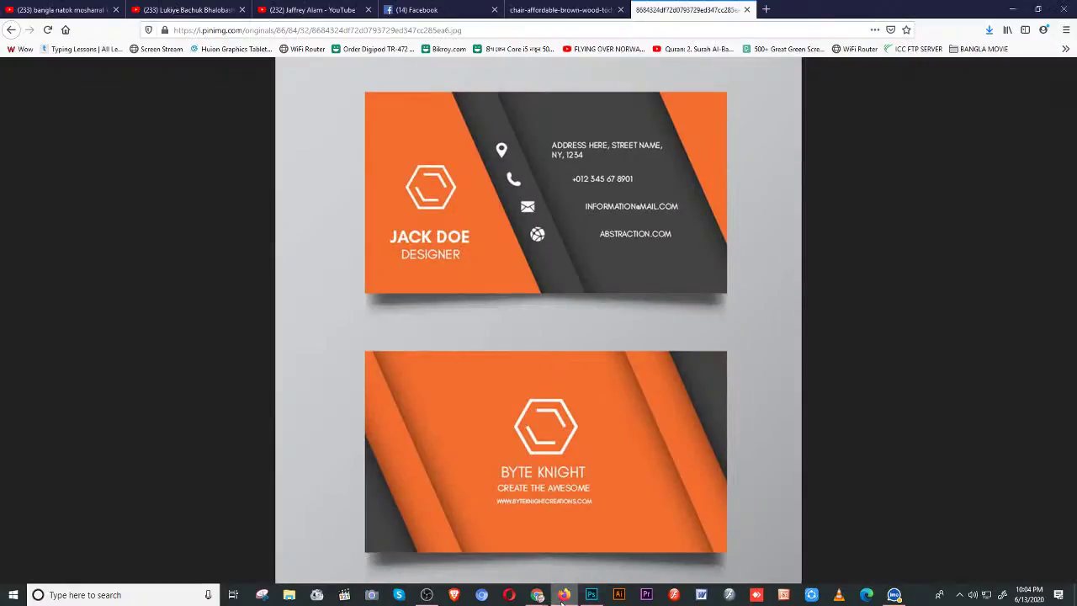
left_click(10, 29)
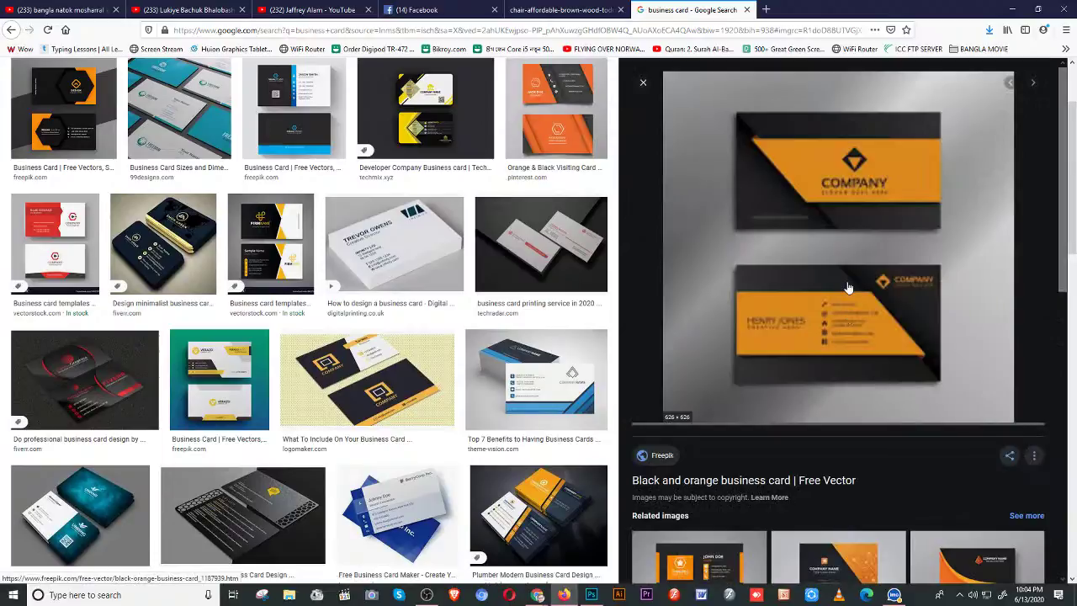
right_click(848, 288)
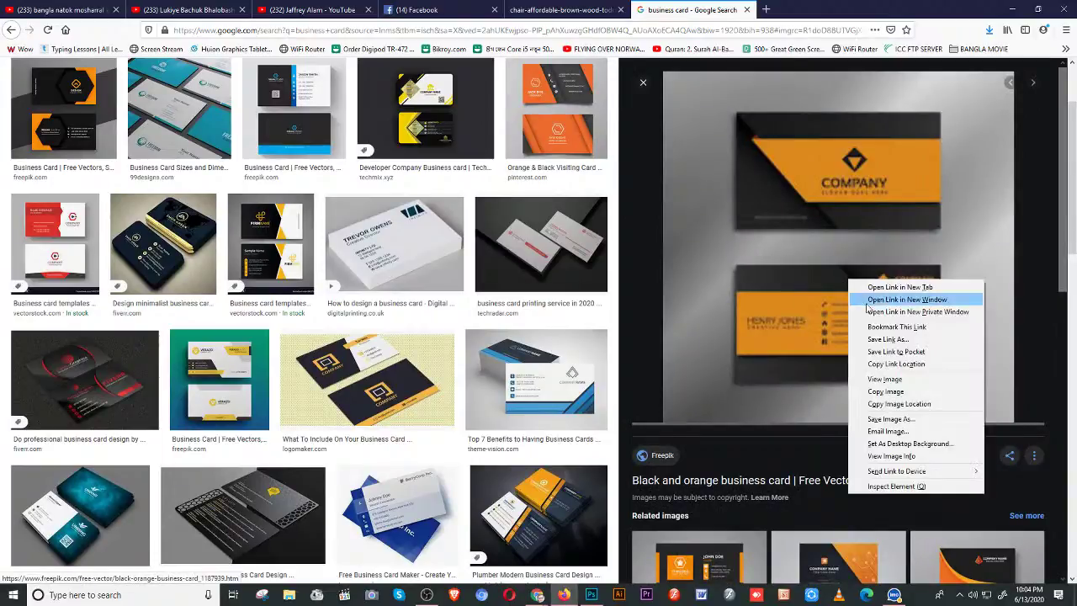
left_click(890, 381)
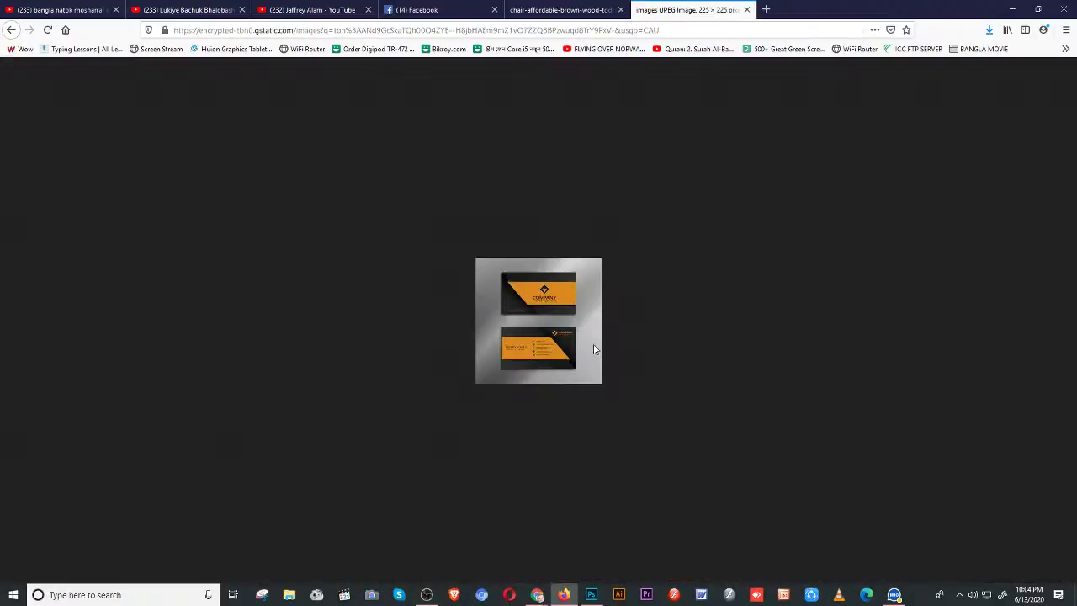
key("alt+Left")
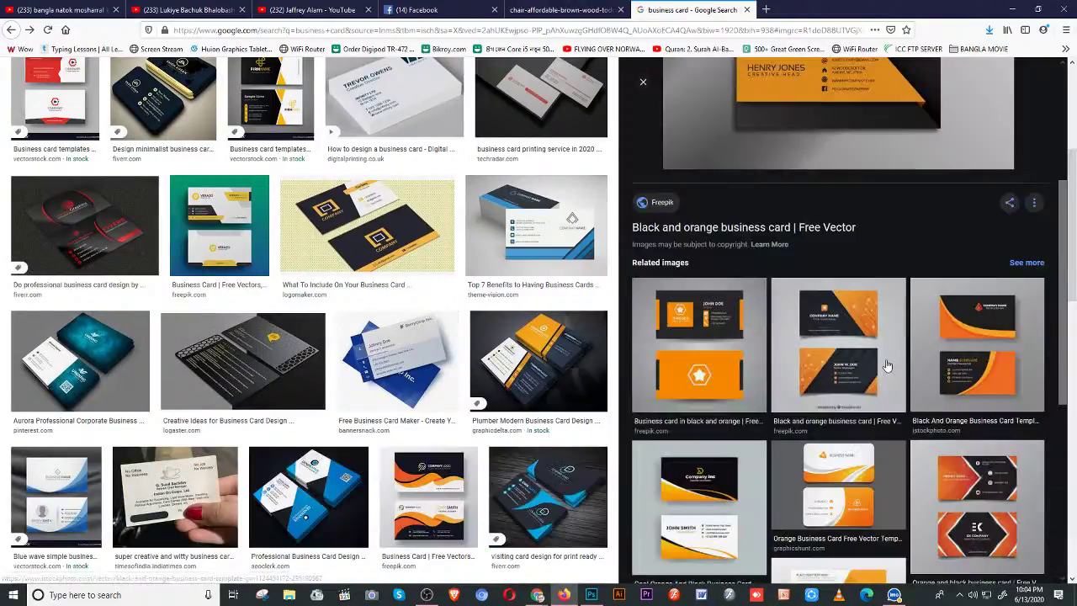
- Open the black and orange card image on its own and save it as '1' in abc
left_click(887, 366)
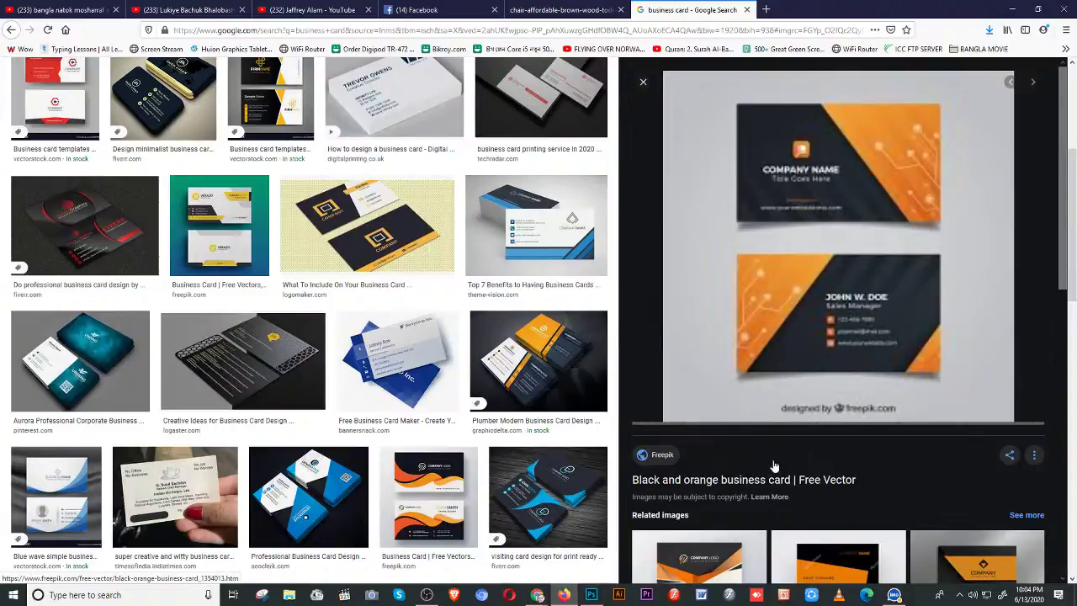
right_click(836, 238)
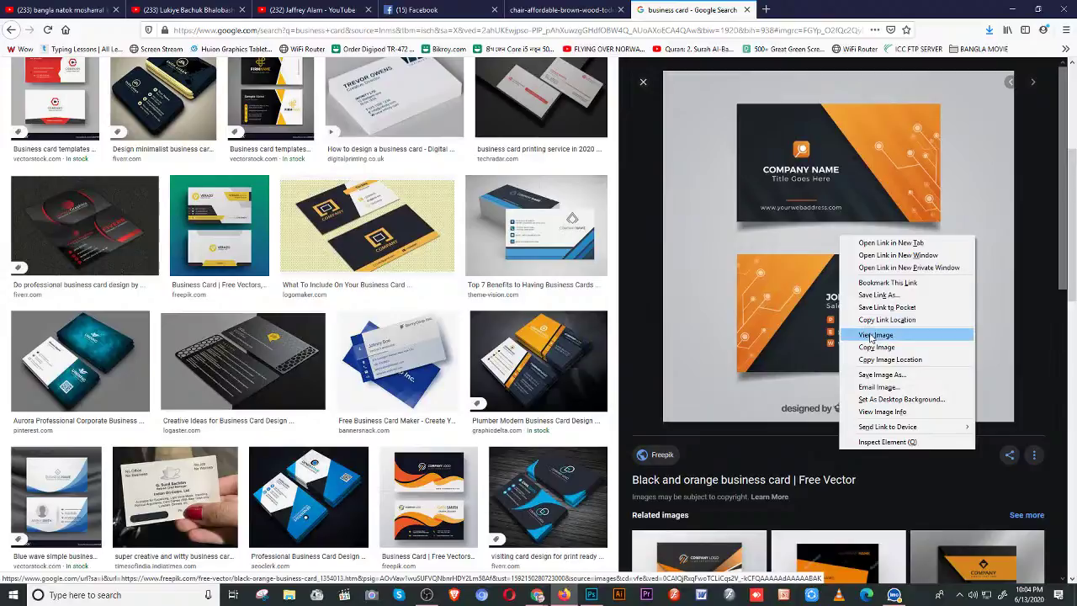
left_click(871, 338)
key("ctrl+s")
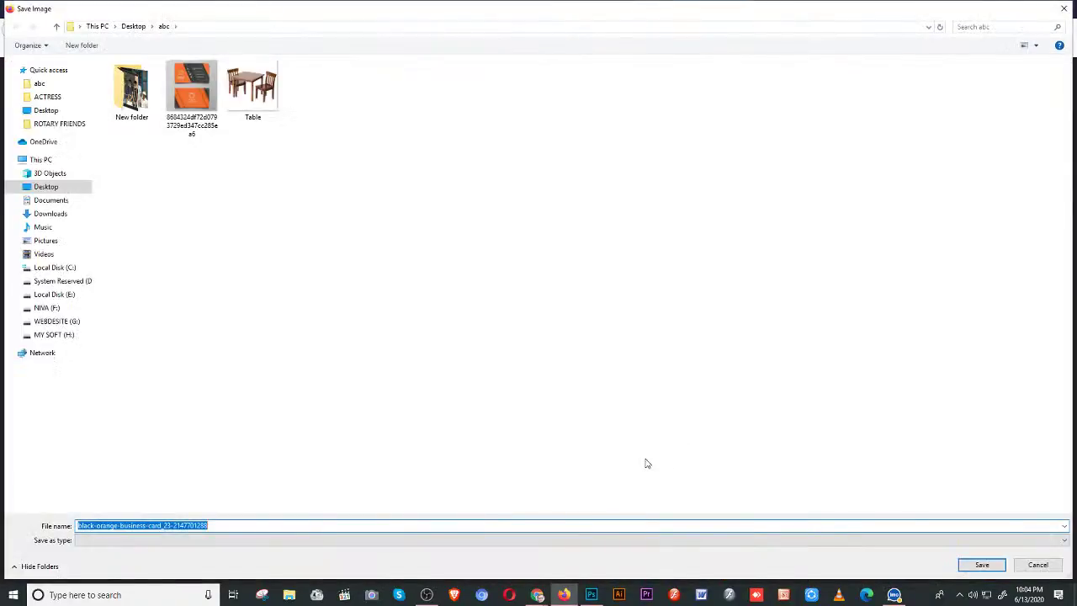
type("1")
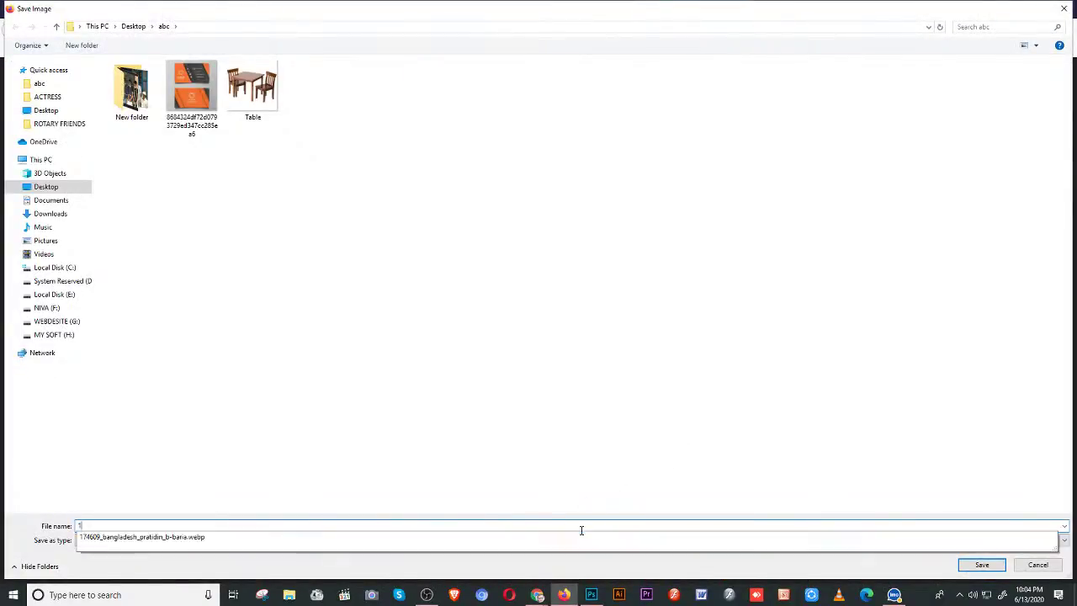
left_click(965, 565)
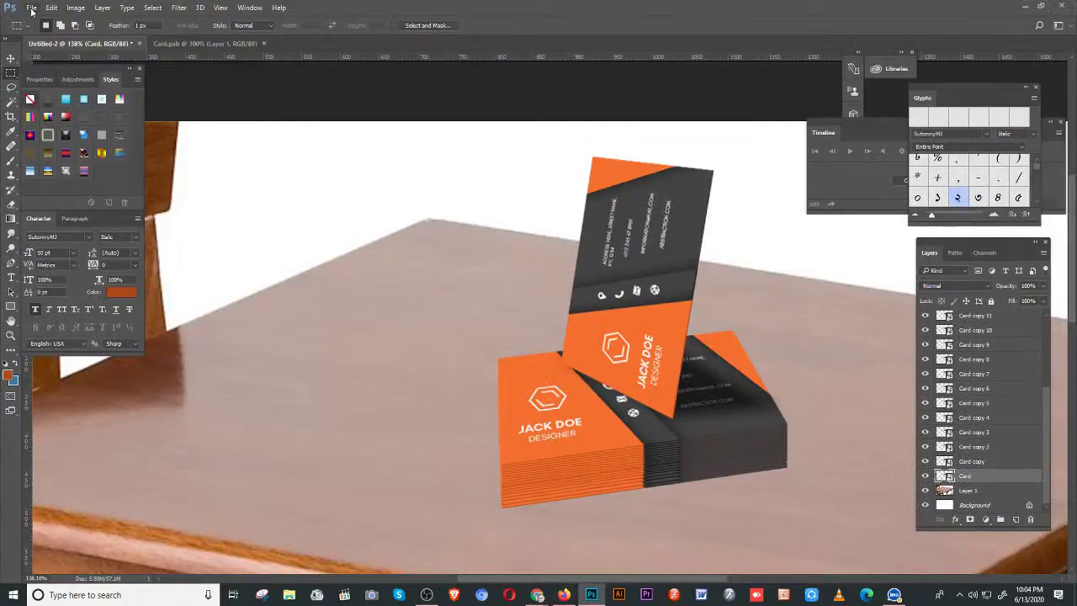
- Open 1.jpg and marquee-select the top COMPANY NAME card
left_click(31, 8)
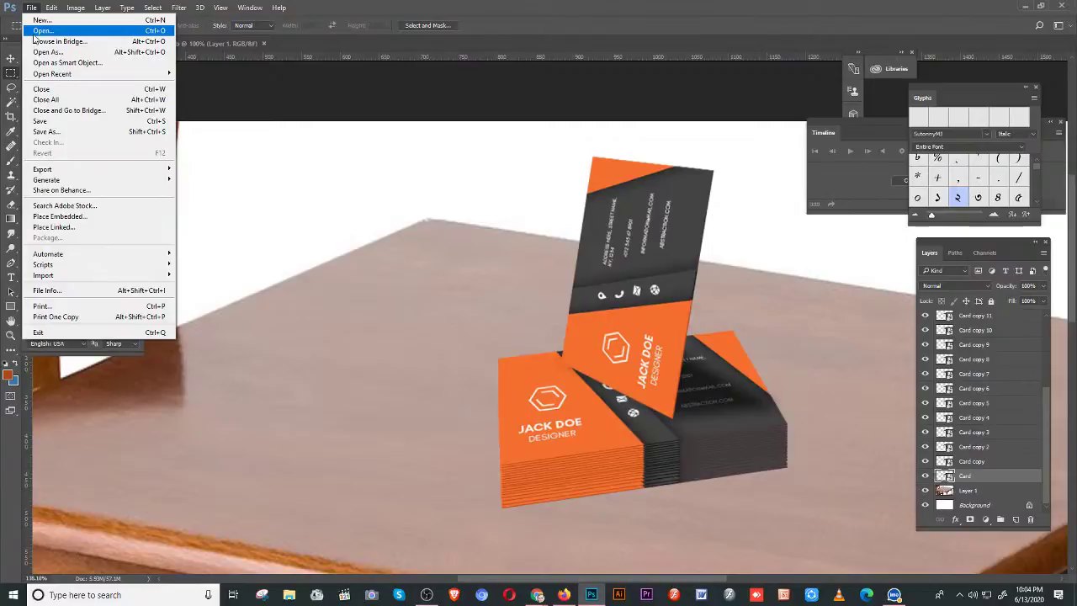
left_click(35, 30)
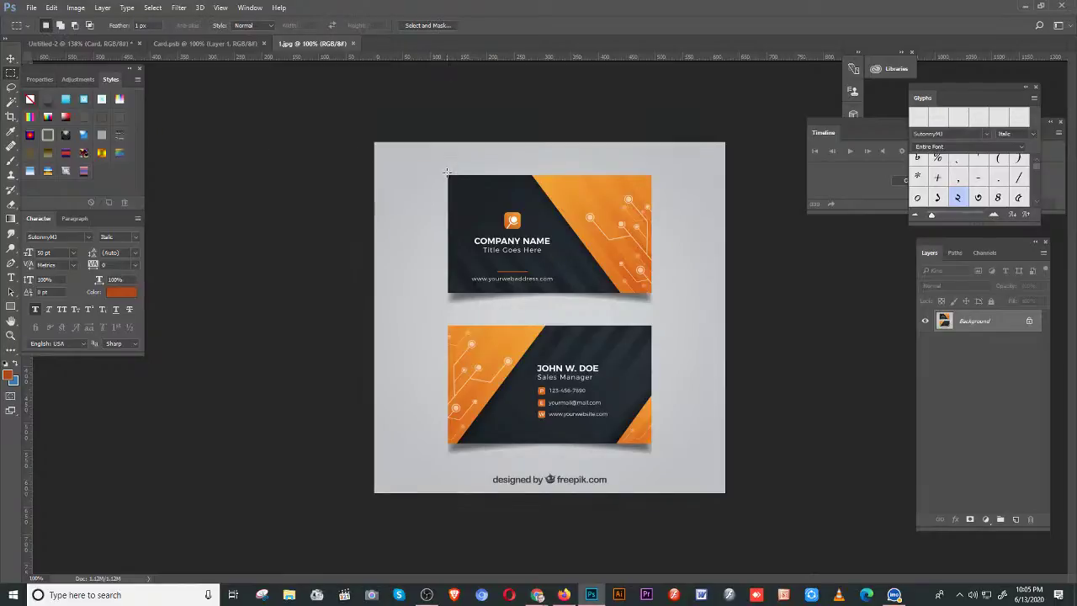
left_click_drag(447, 174, 655, 296)
left_click(659, 305)
key("ctrl+z")
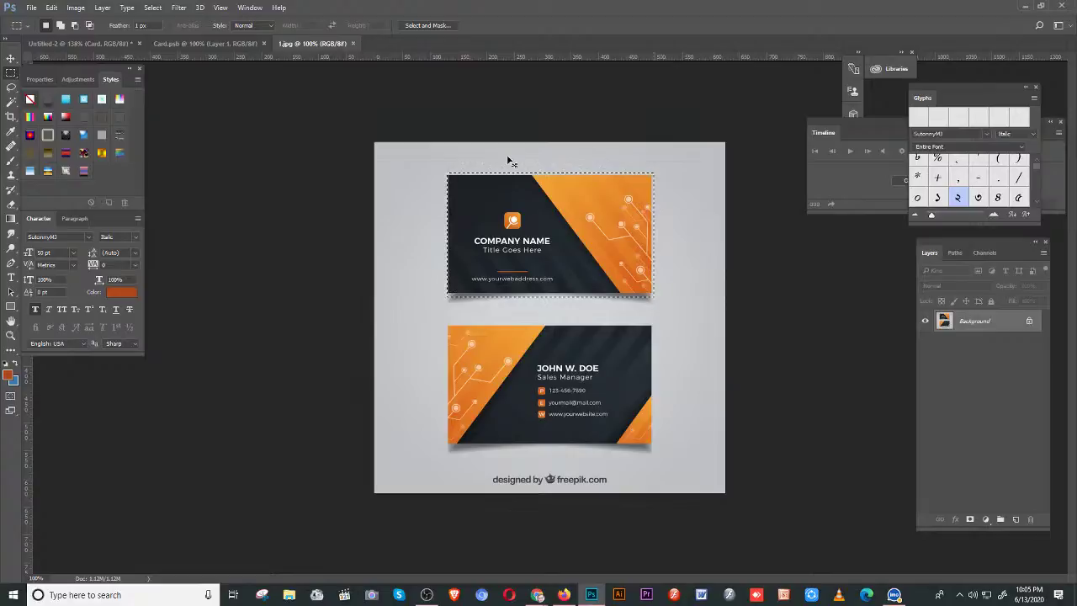
- Copy the COMPANY NAME card into Card.psb and scale it to cover the whole canvas
key("ctrl+c")
left_click(206, 43)
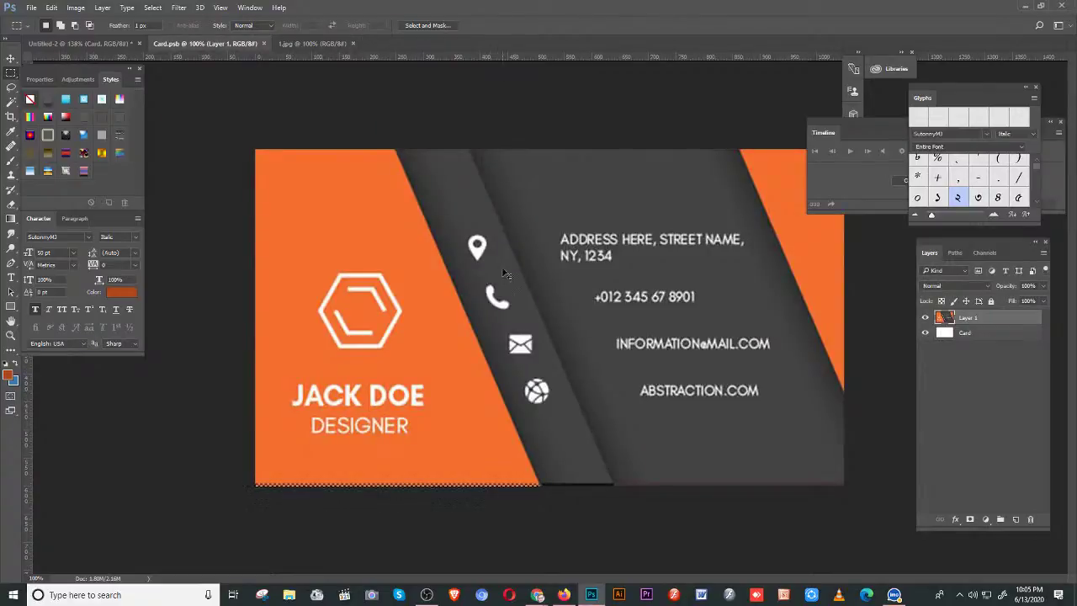
key("ctrl+v")
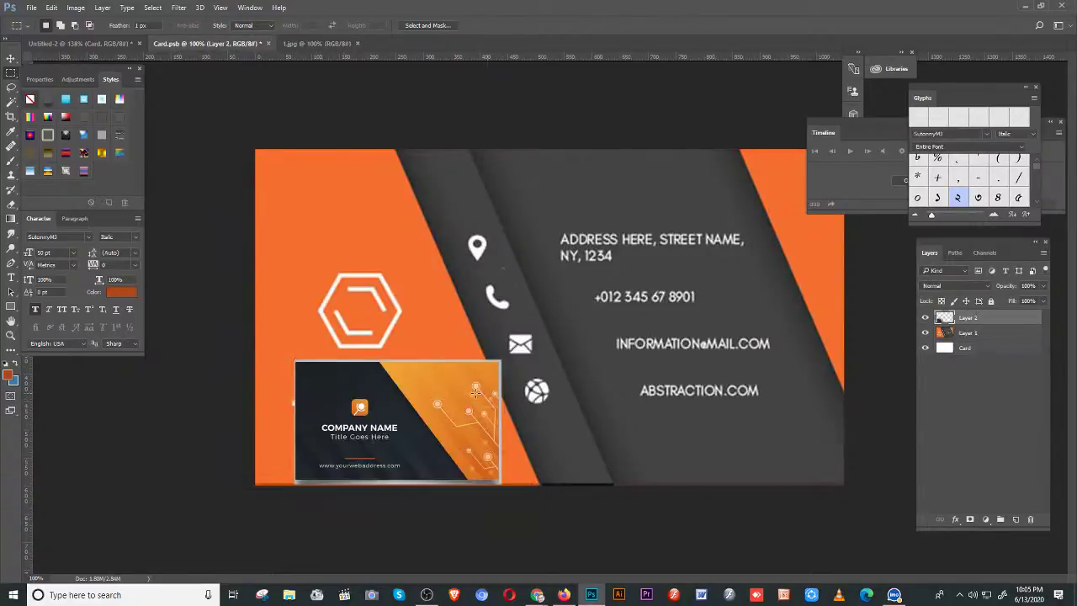
key("v")
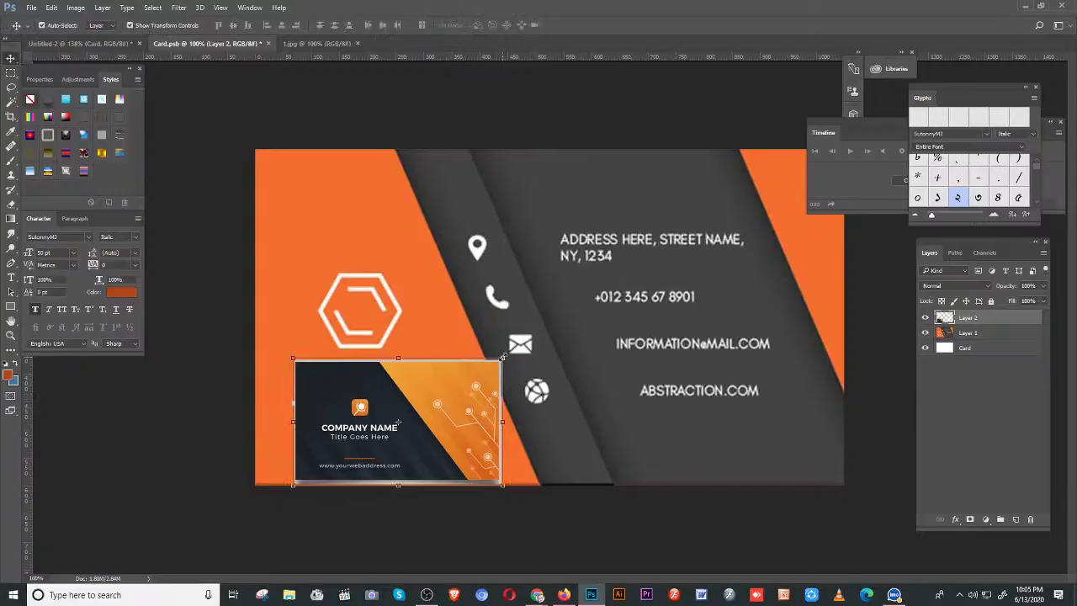
left_click_drag(502, 358, 864, 139)
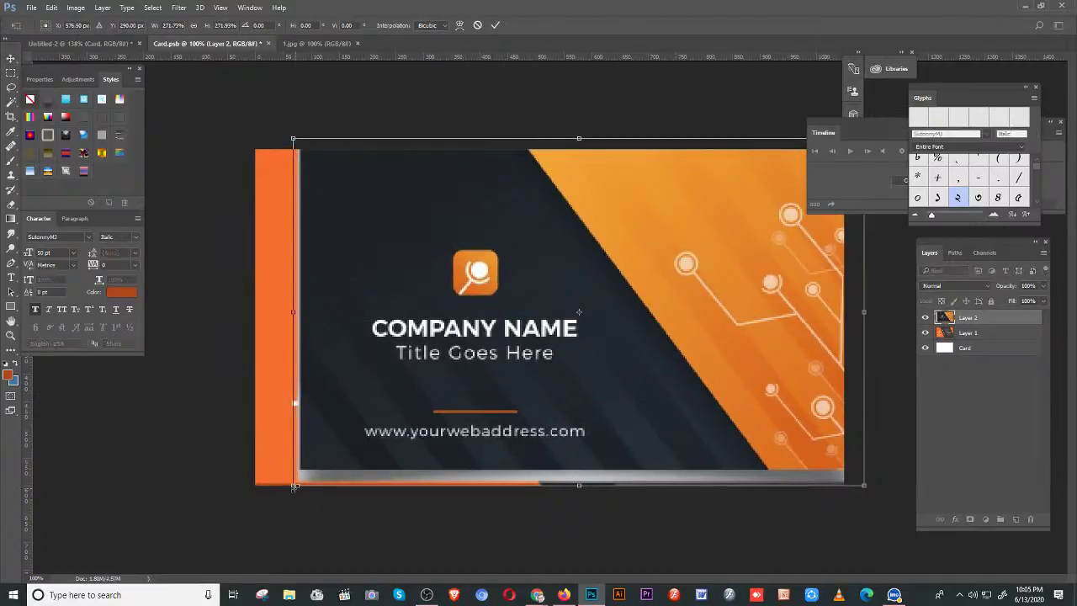
left_click_drag(293, 485, 239, 510)
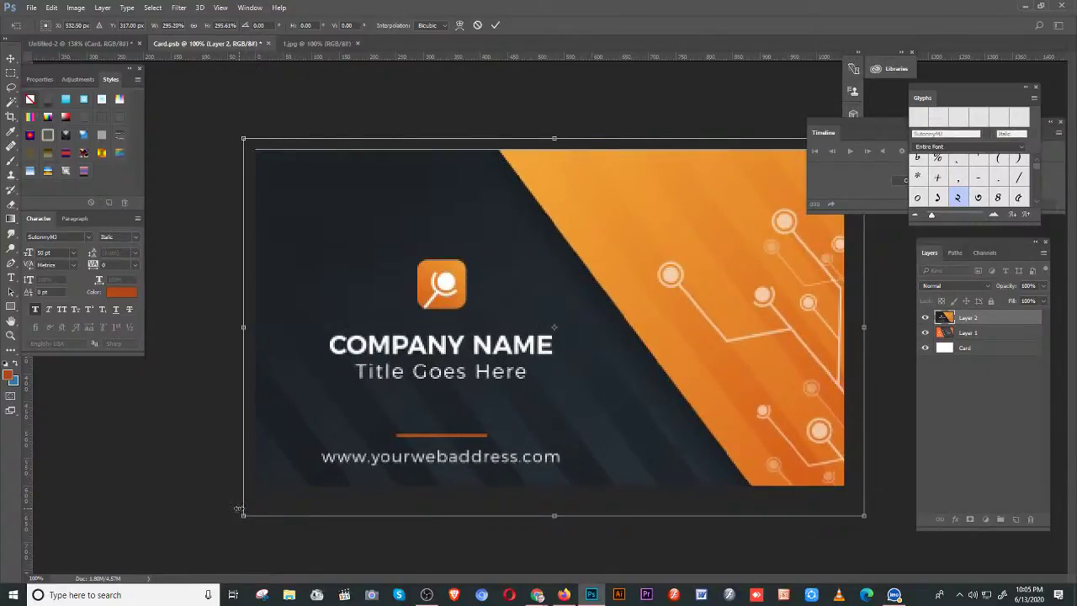
key("Return")
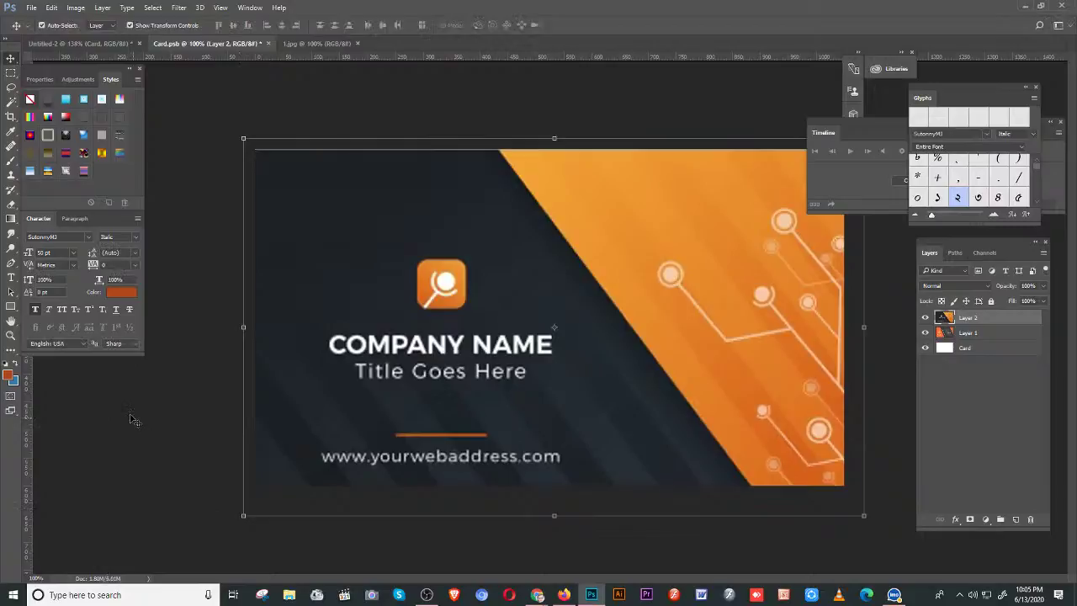
left_click(169, 306)
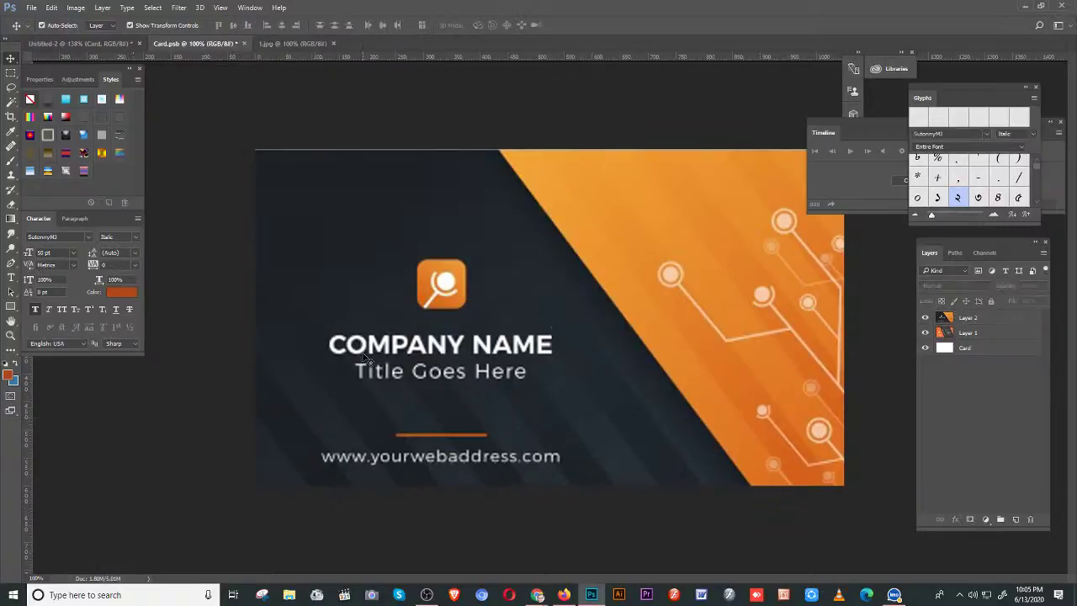
- Cover the COMPANY NAME text below the logo with a blank selected area, then deselect
left_click(366, 358)
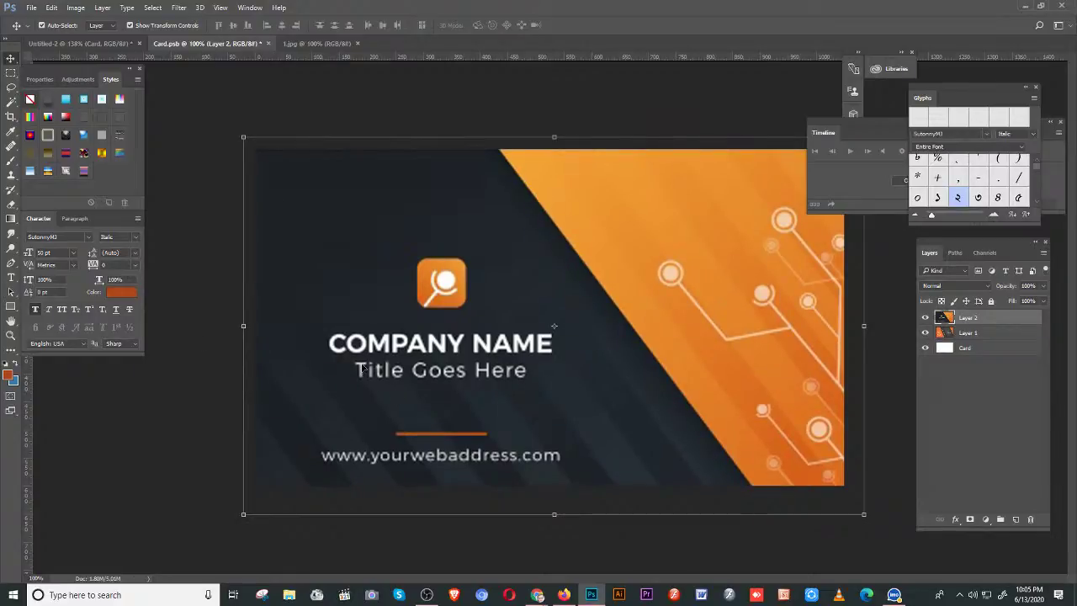
left_click(11, 74)
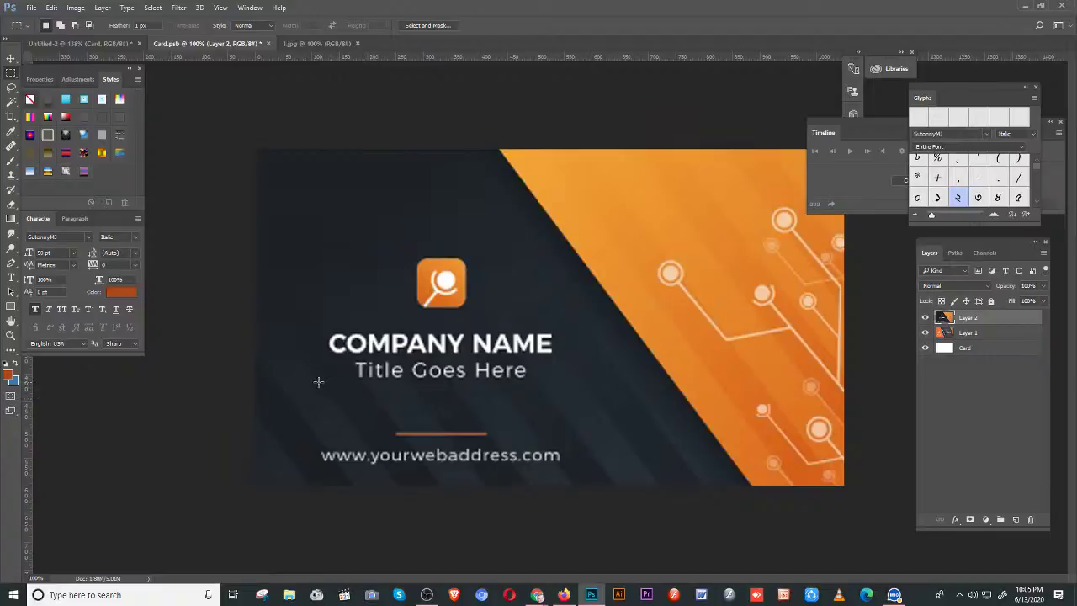
left_click_drag(318, 383, 563, 366)
key("v")
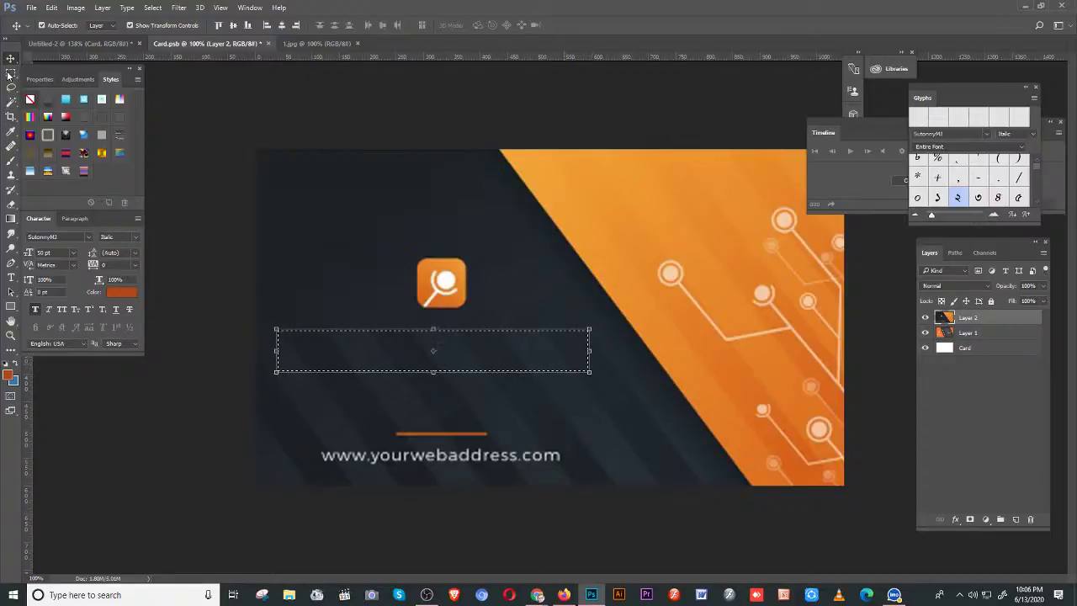
left_click(10, 72)
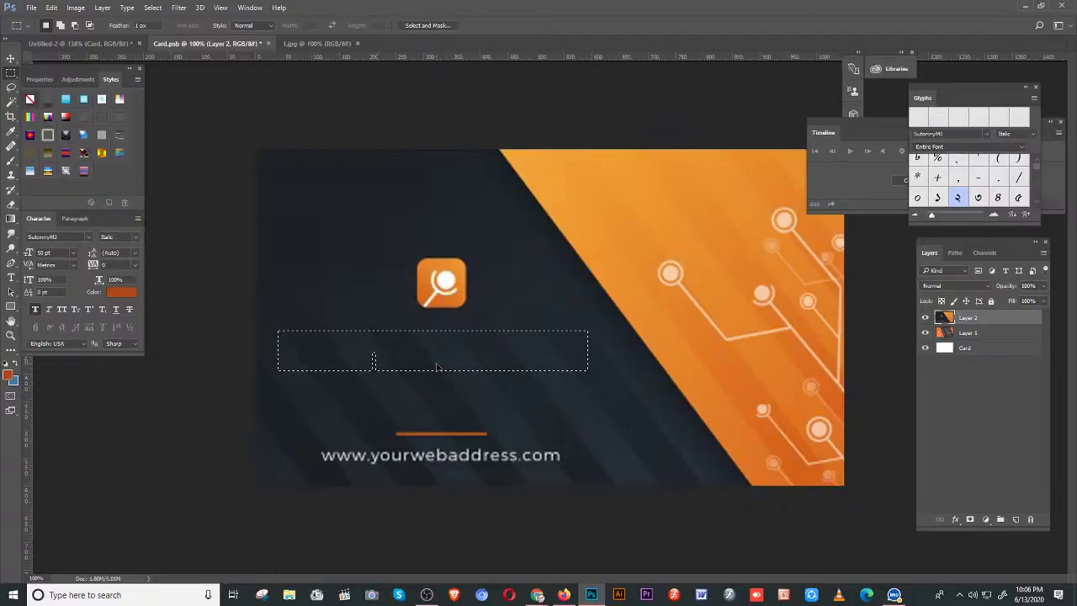
left_click_drag(373, 358, 375, 372)
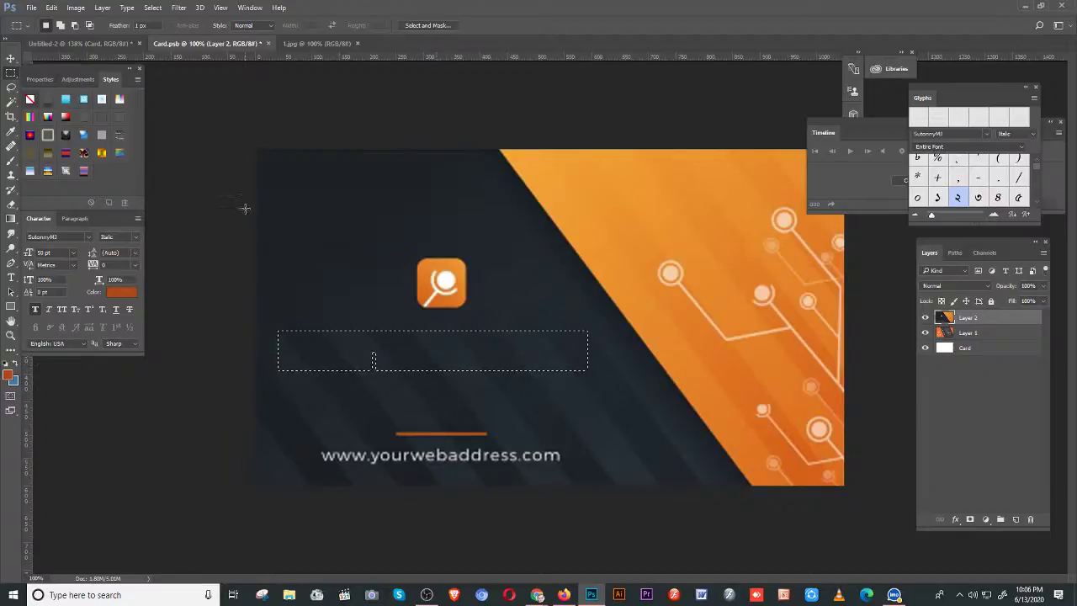
key("ctrl+d")
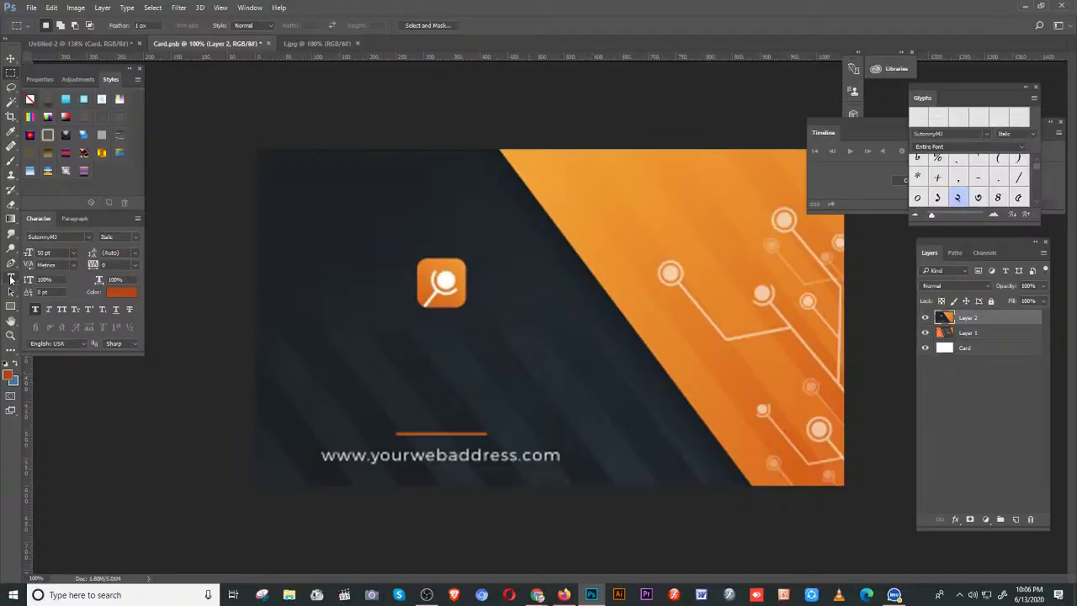
- Start a text line below the logo at 2 pt in white #ffffff
left_click(11, 277)
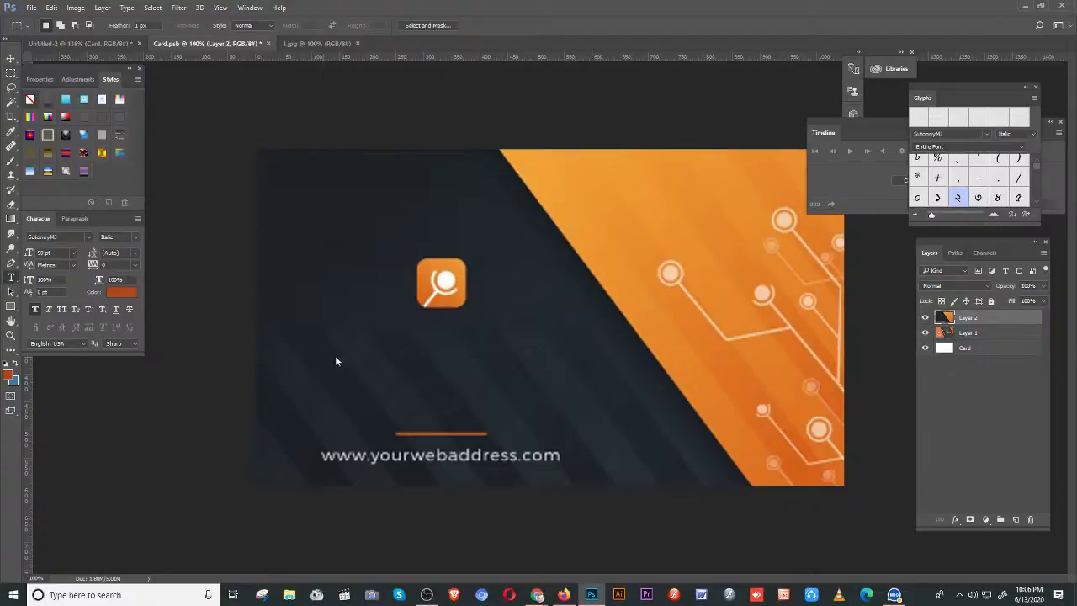
left_click(436, 367)
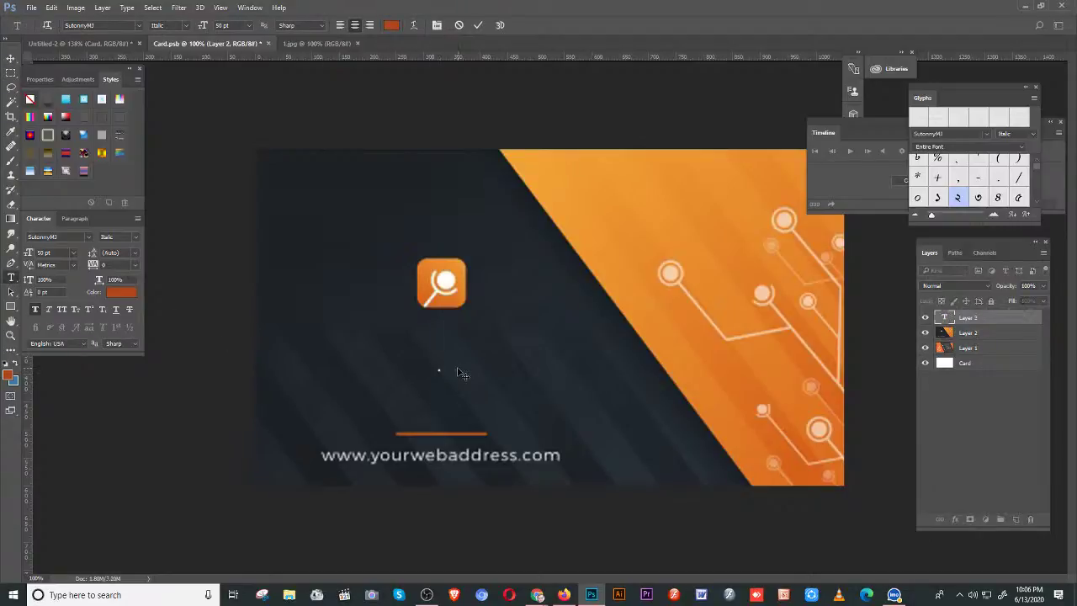
left_click(42, 252)
type("2")
left_click(119, 296)
type("ffffff")
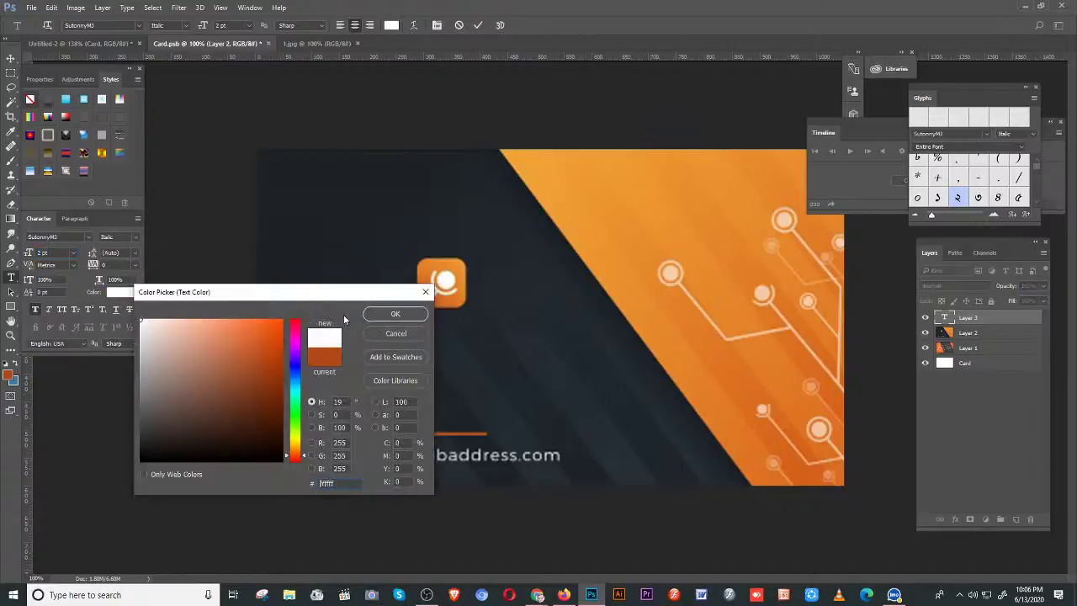
key("Return")
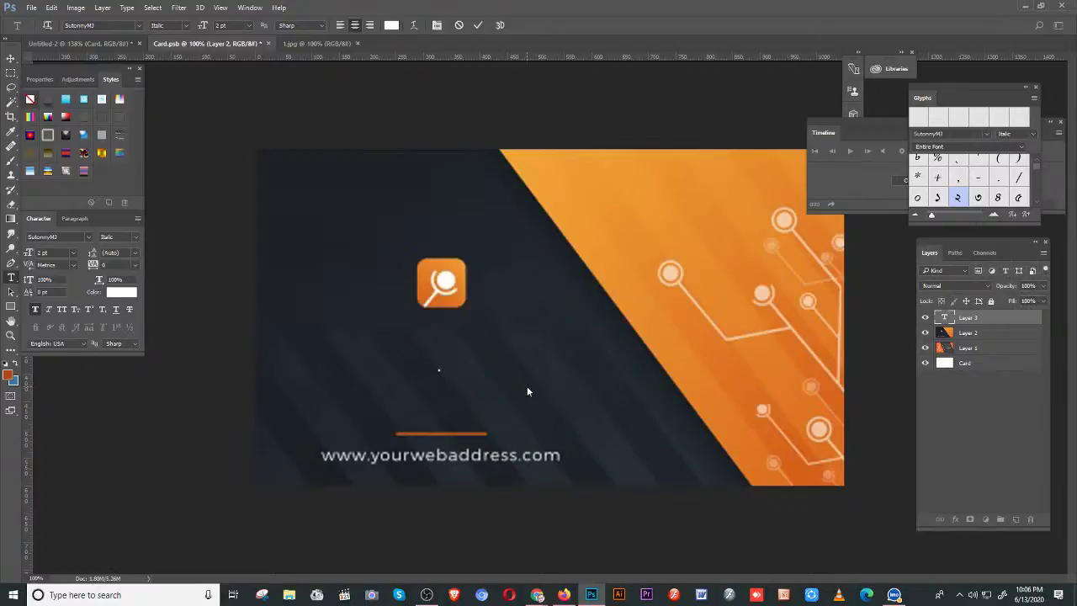
- Type placeholder text 'abcdefgh', select it all, and enter arial as the font
type("abcdefgh")
key("ctrl+a")
left_click(63, 238)
type("arial")
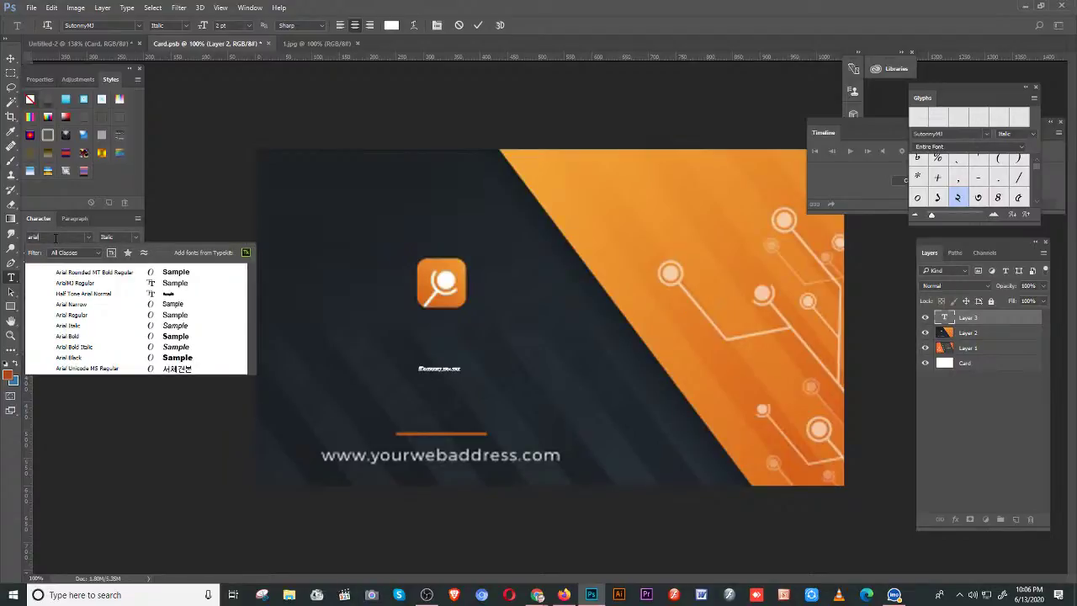
- Set the web address text to Arial Rounded MT Bold and size it to 5 pt
key("Return")
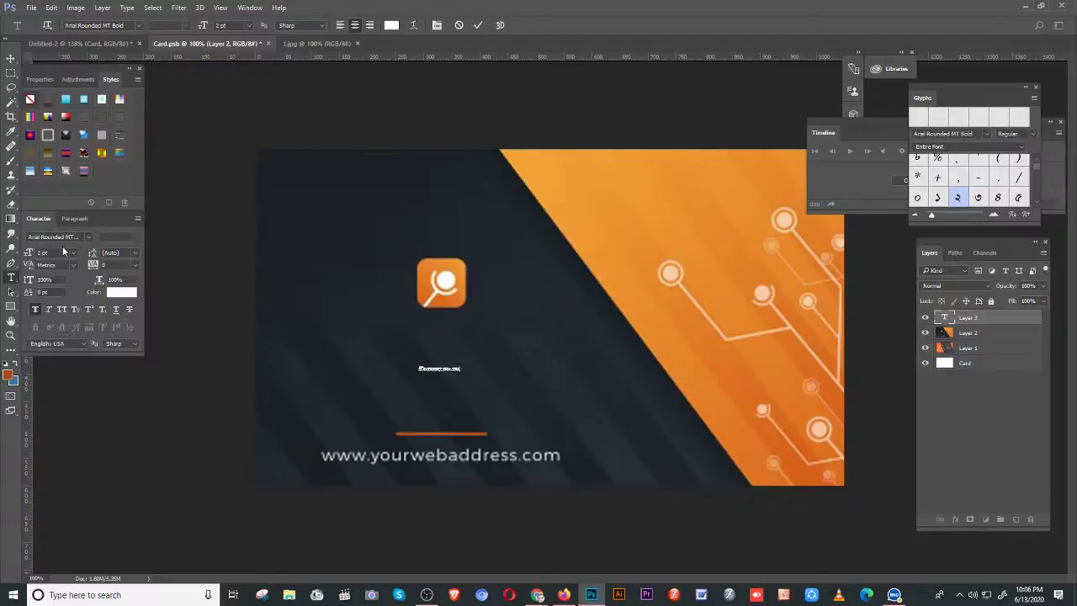
key("ctrl+z")
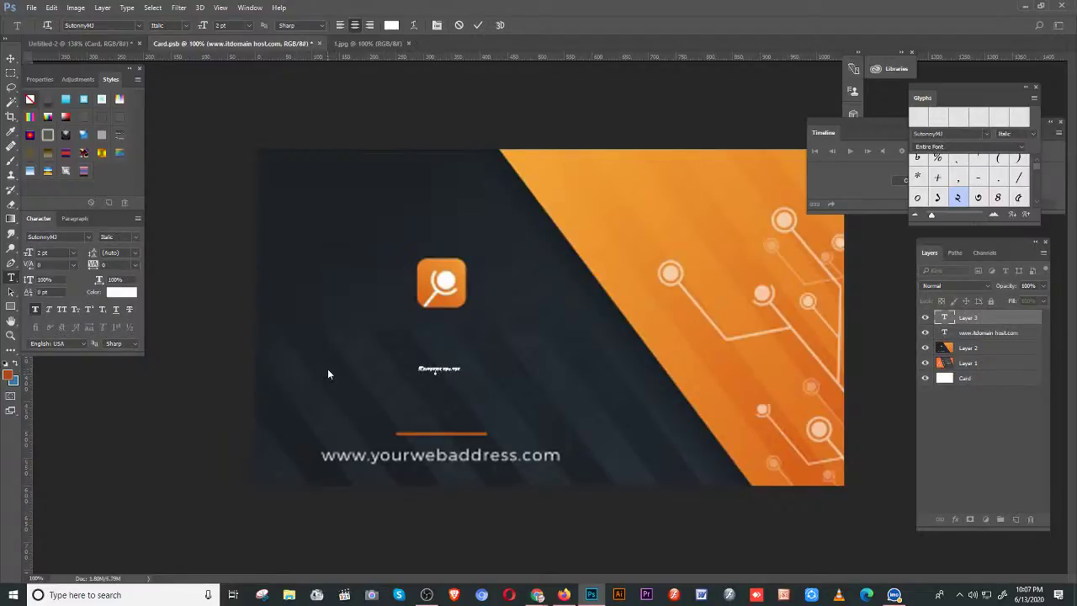
key("Escape")
key("v")
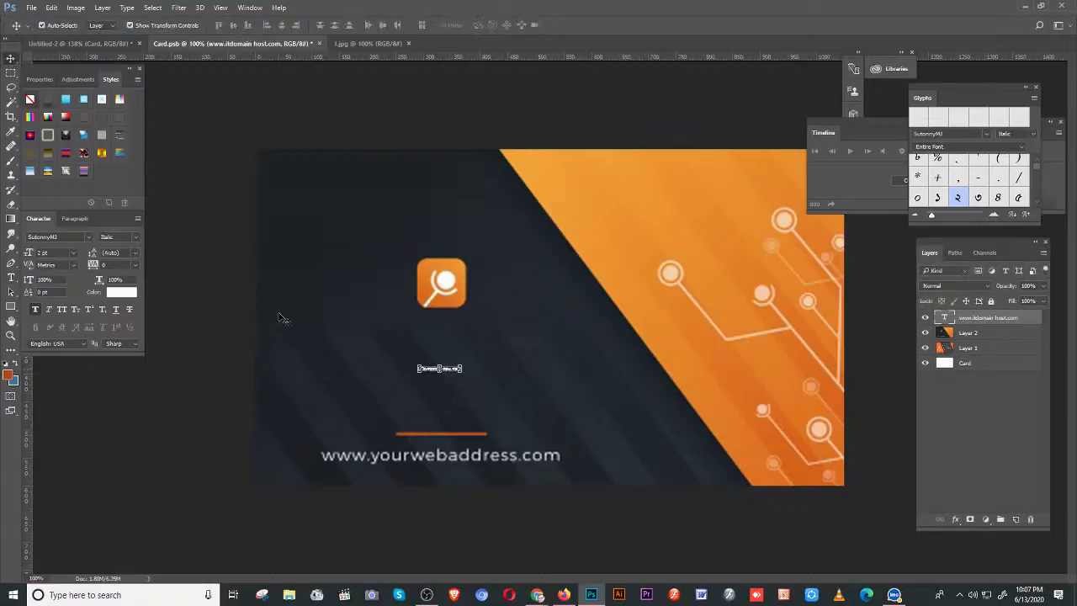
left_click(42, 236)
type("Sutonny")
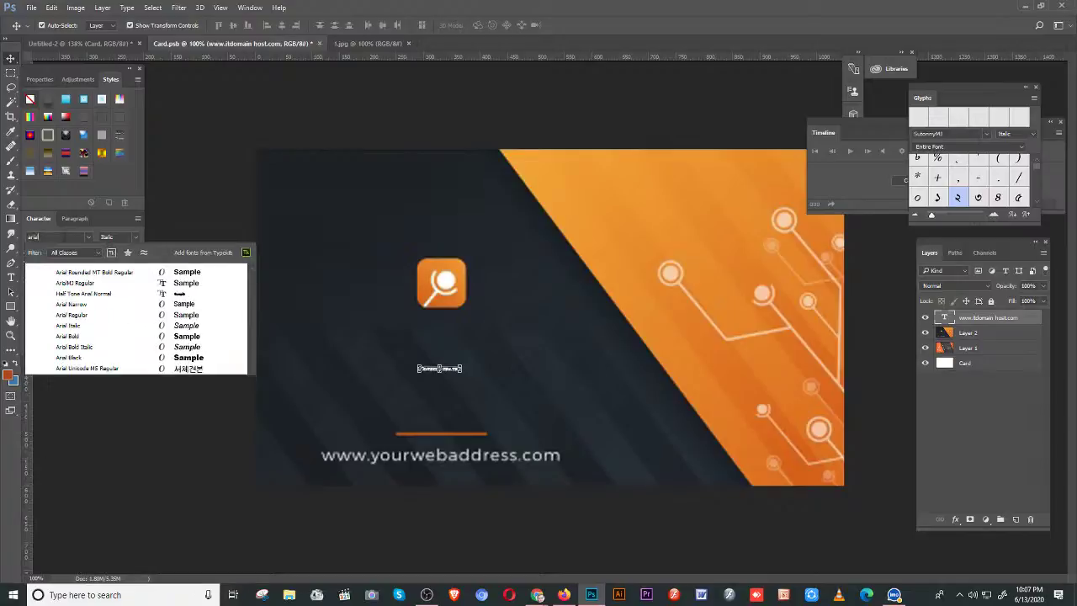
key("Return")
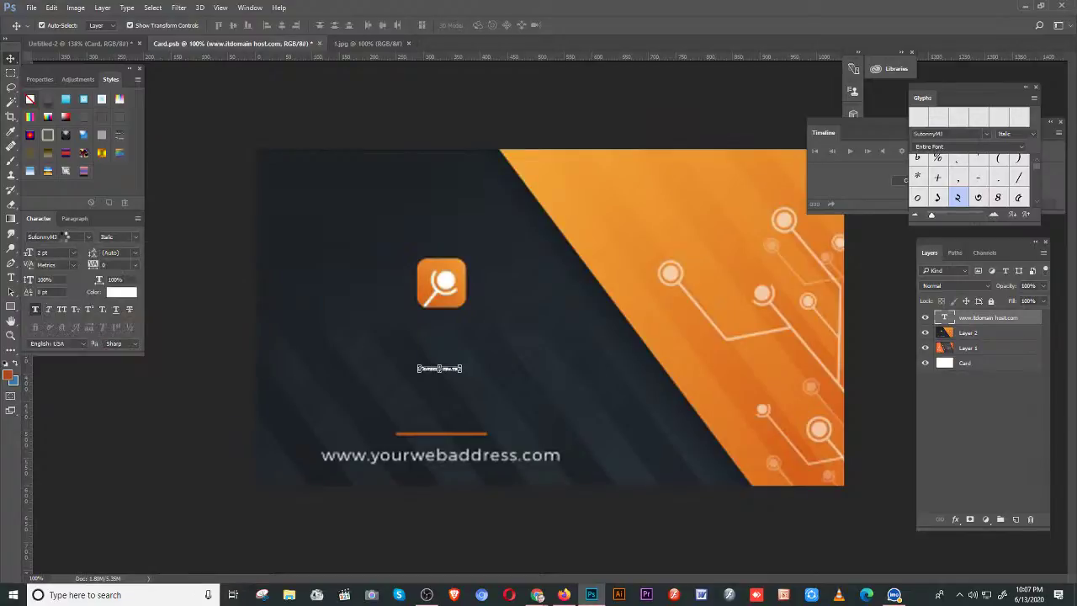
key("ctrl+z")
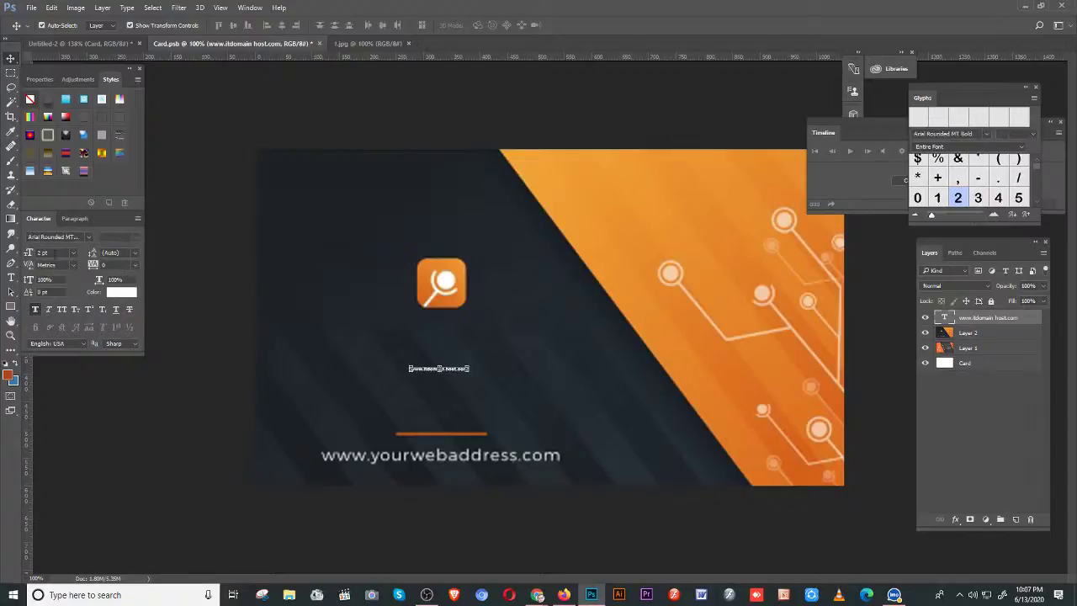
key("BackSpace")
key("BackSpace")
key("BackSpace")
key("Return")
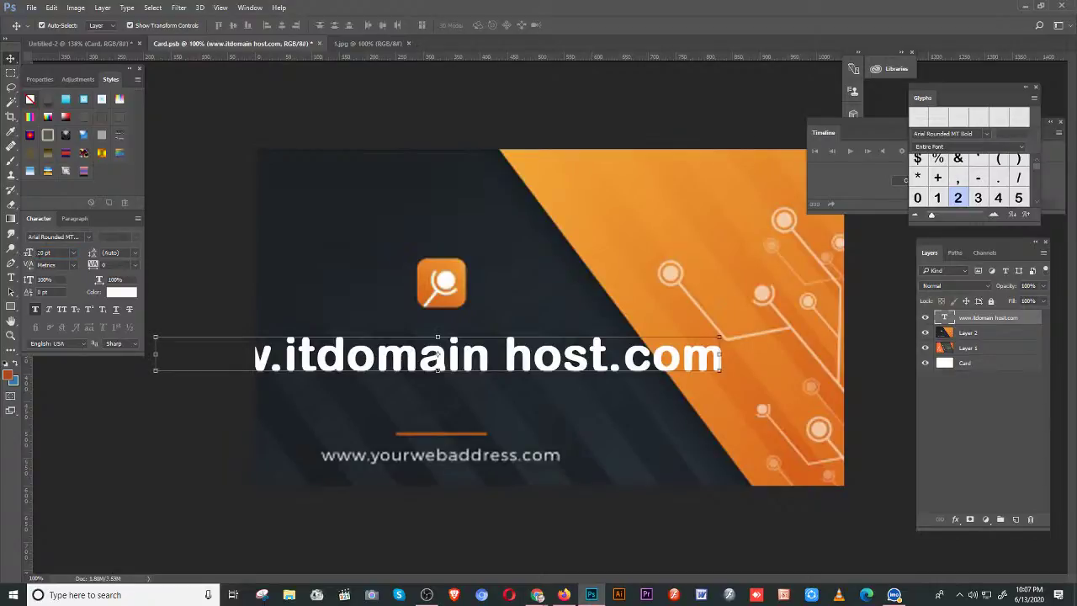
left_click(28, 253)
type("5")
key("Return")
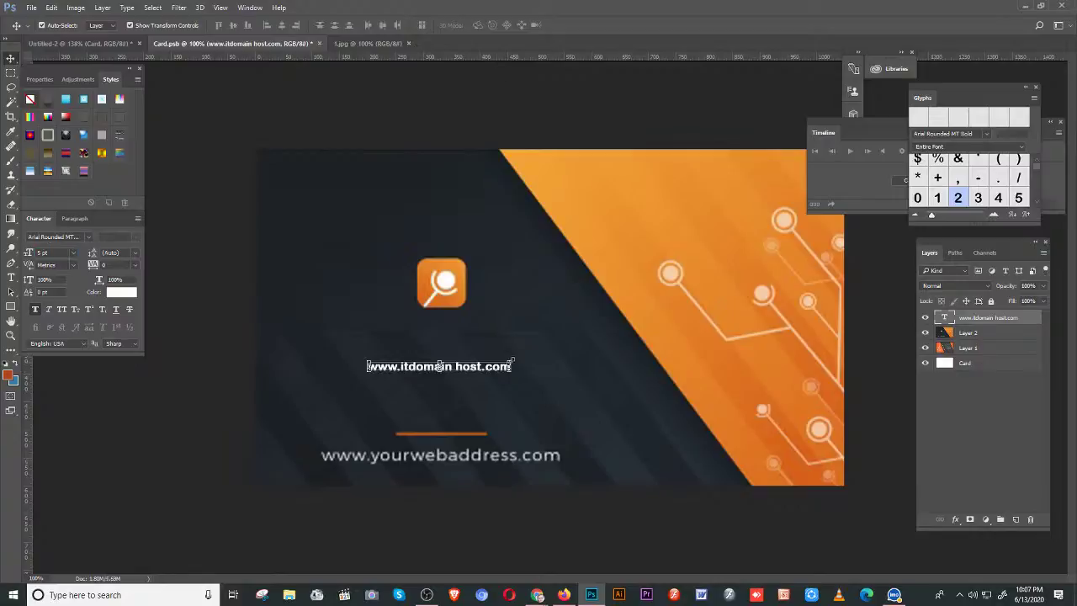
- Scale the web address up about 172% and remove the space in 'itdomain host'
key("ctrl+t")
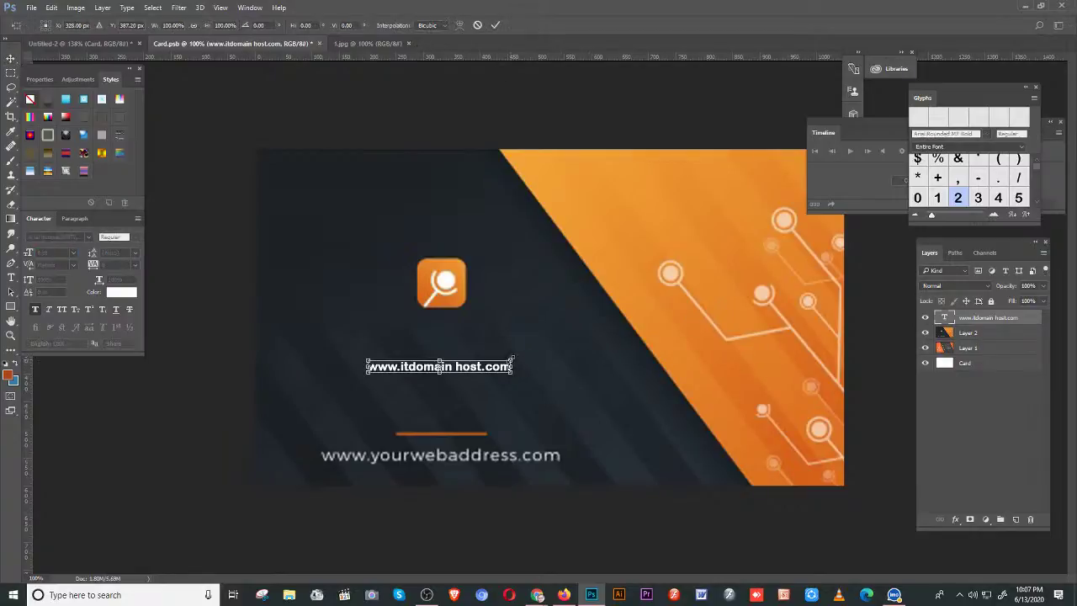
left_click_drag(511, 367, 578, 334)
left_click_drag(495, 362, 502, 347)
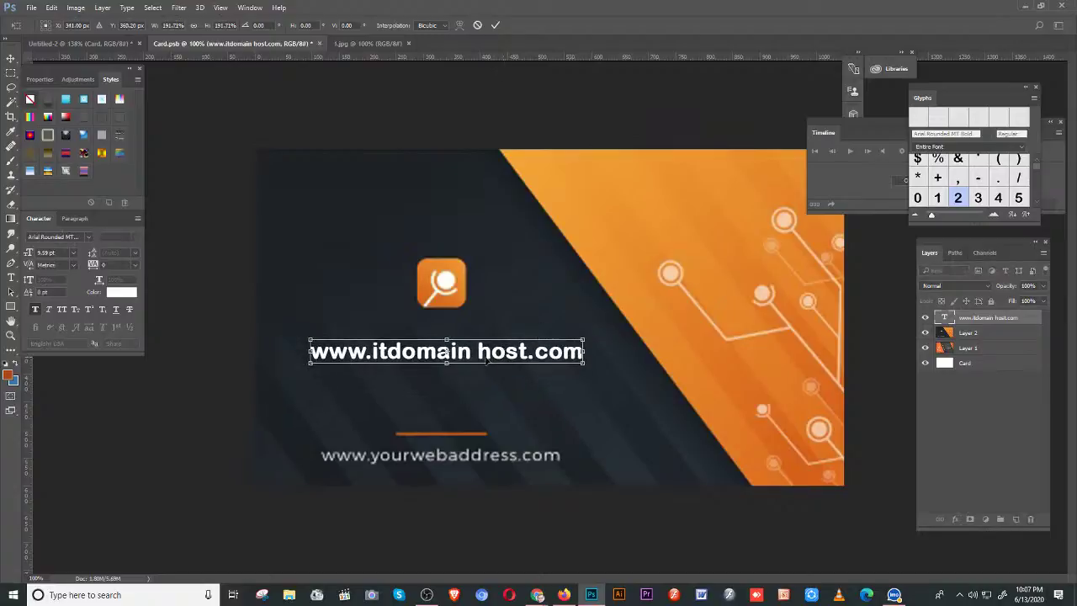
key("Return")
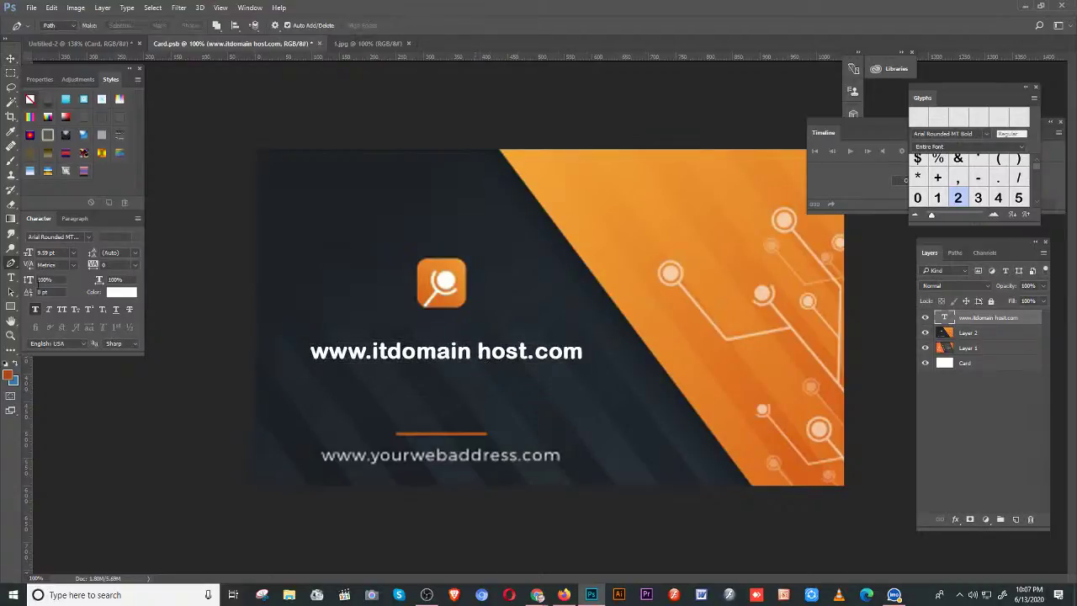
left_click(9, 280)
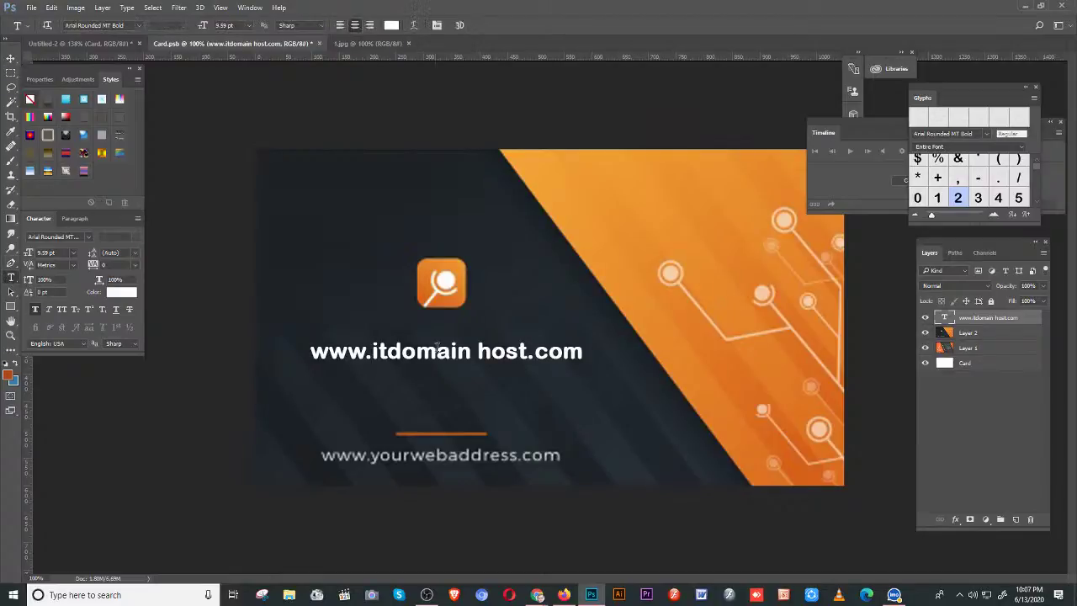
left_click(476, 354)
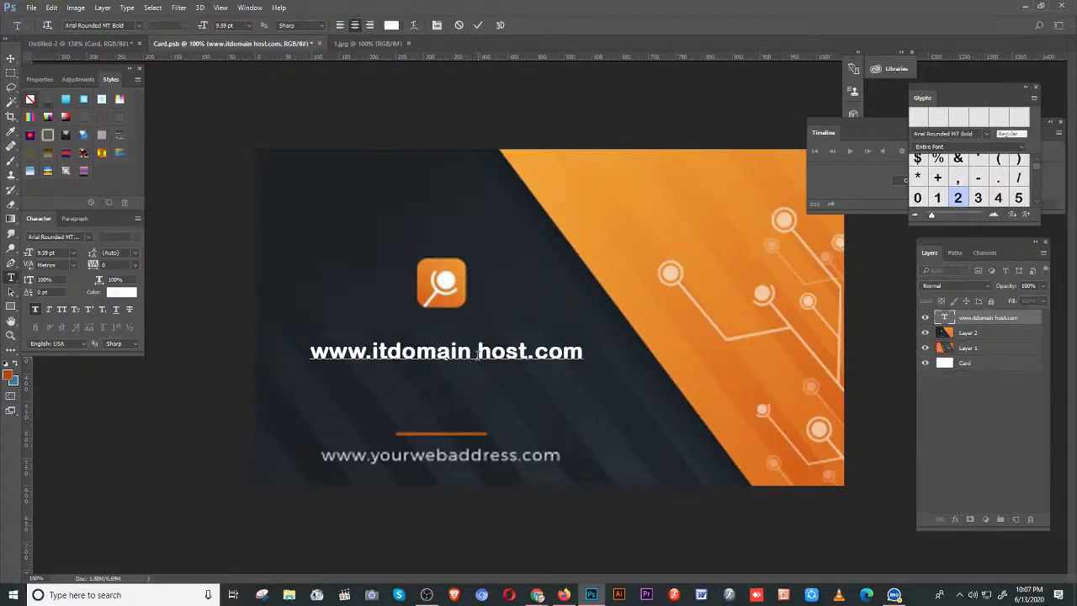
key("BackSpace")
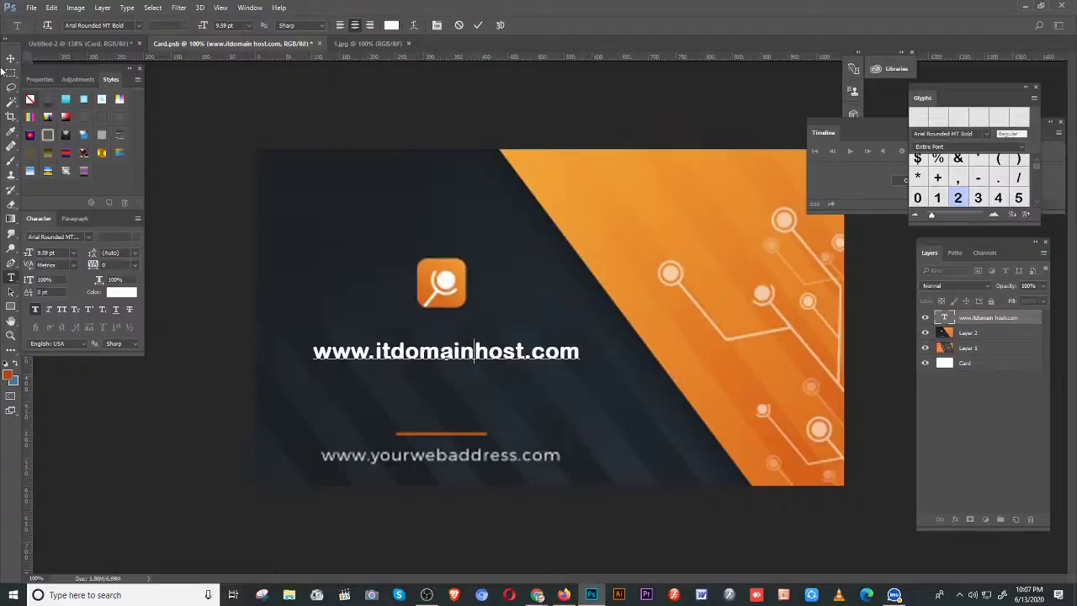
left_click(9, 74)
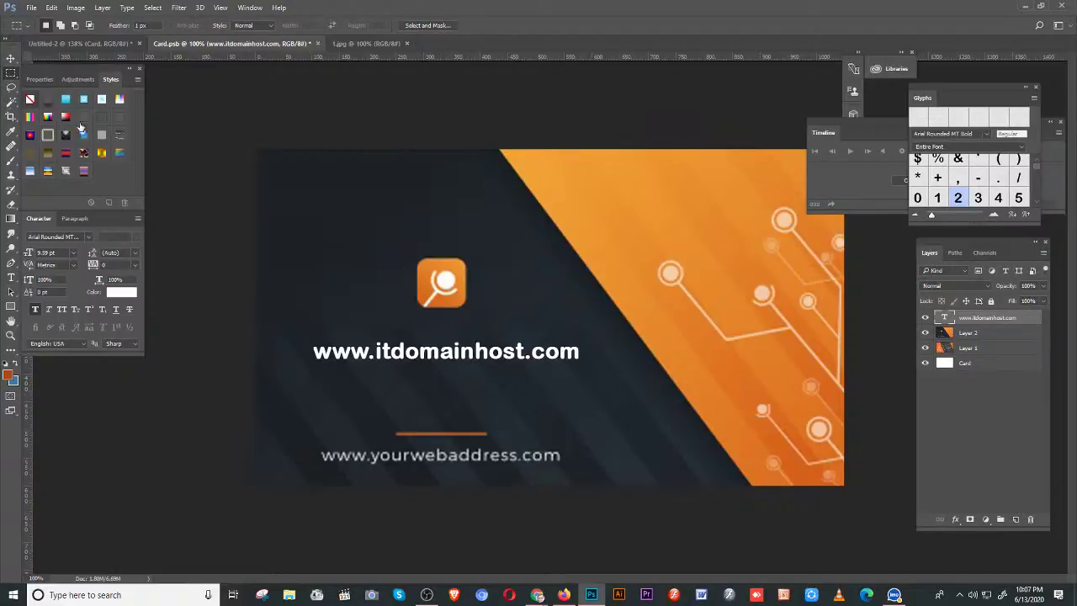
key("v")
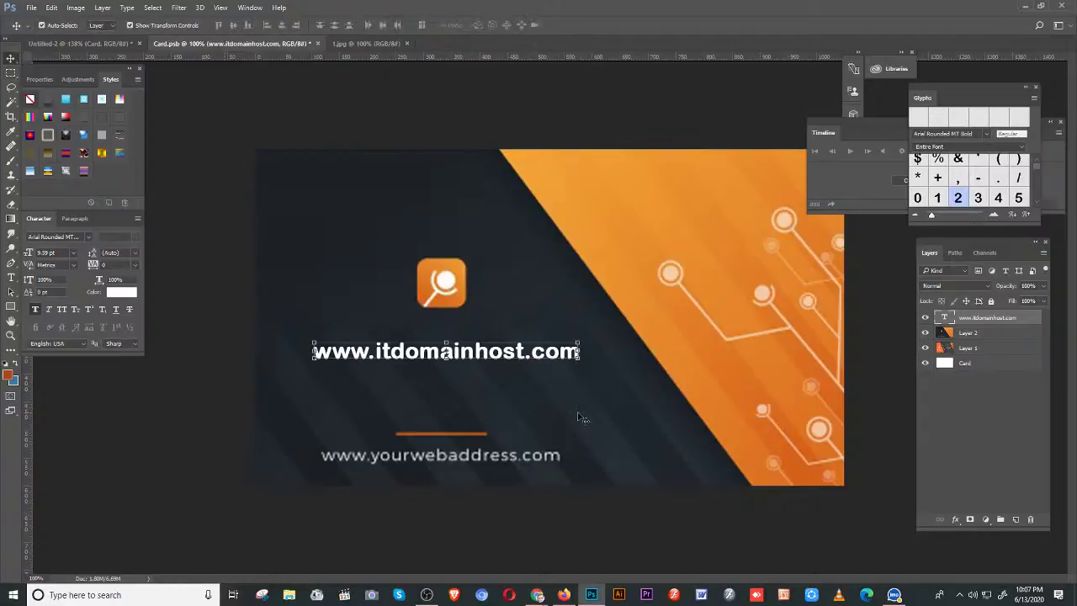
left_click(11, 73)
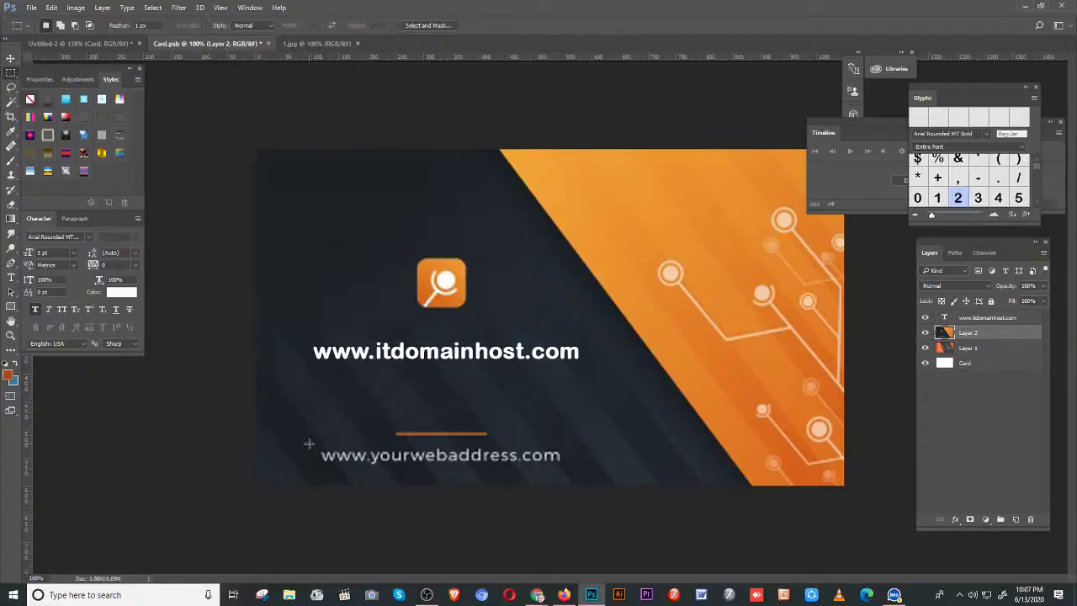
left_click_drag(308, 447, 456, 465)
key("v")
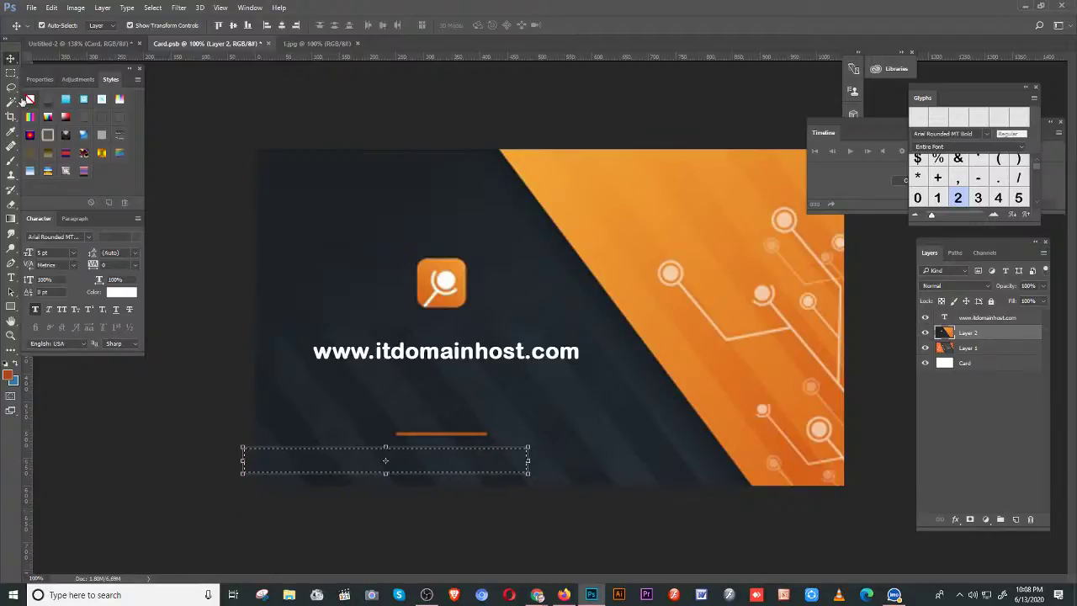
key("ctrl+d")
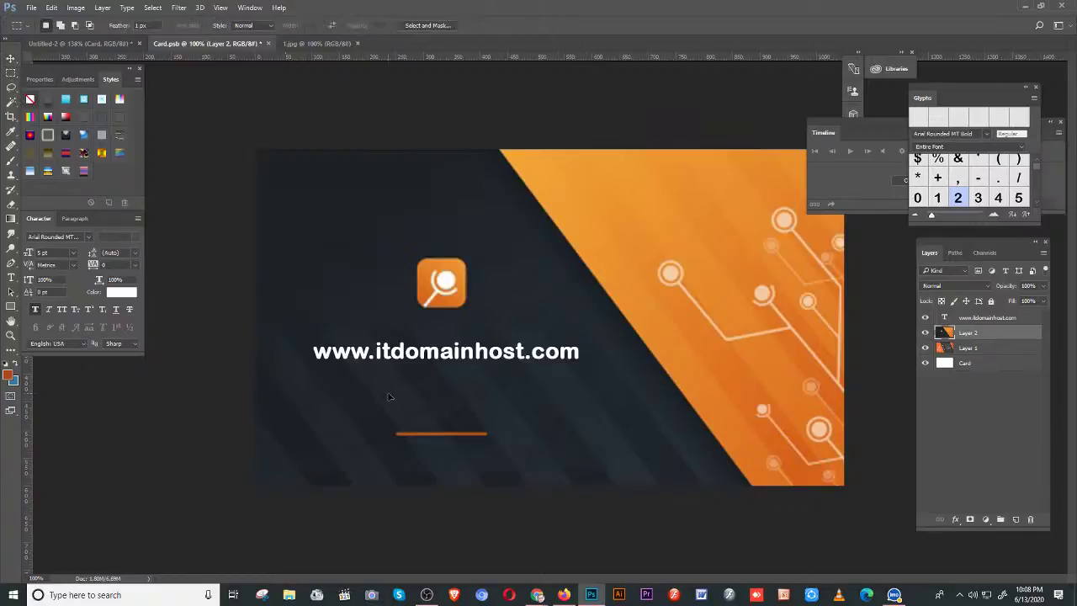
left_click(362, 357)
mouse_move(362, 357)
left_mouse_down()
mouse_move(369, 462)
mouse_move(367, 397)
mouse_move(387, 344)
mouse_move(367, 363)
left_mouse_up()
- Replace the upper web address copy with the cardholder's name at 7 pt
key("t")
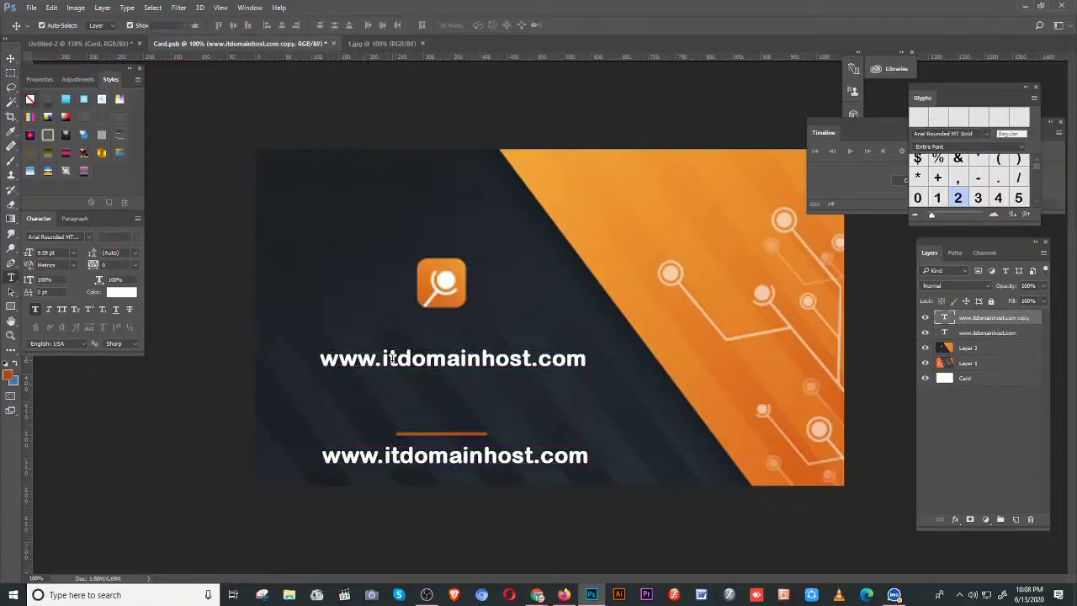
left_click(377, 360)
triple_click(376, 360)
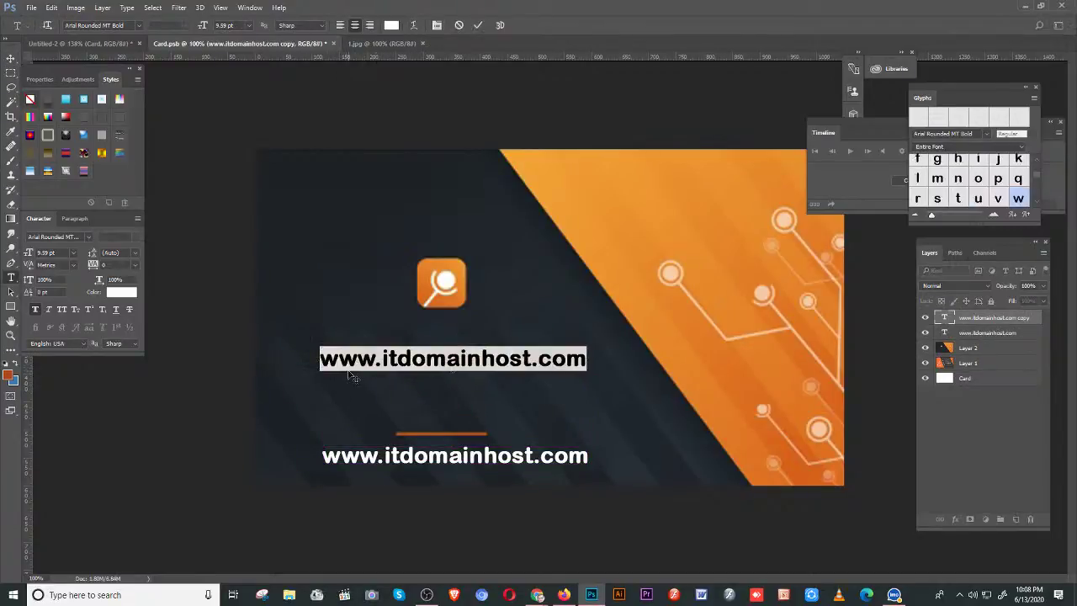
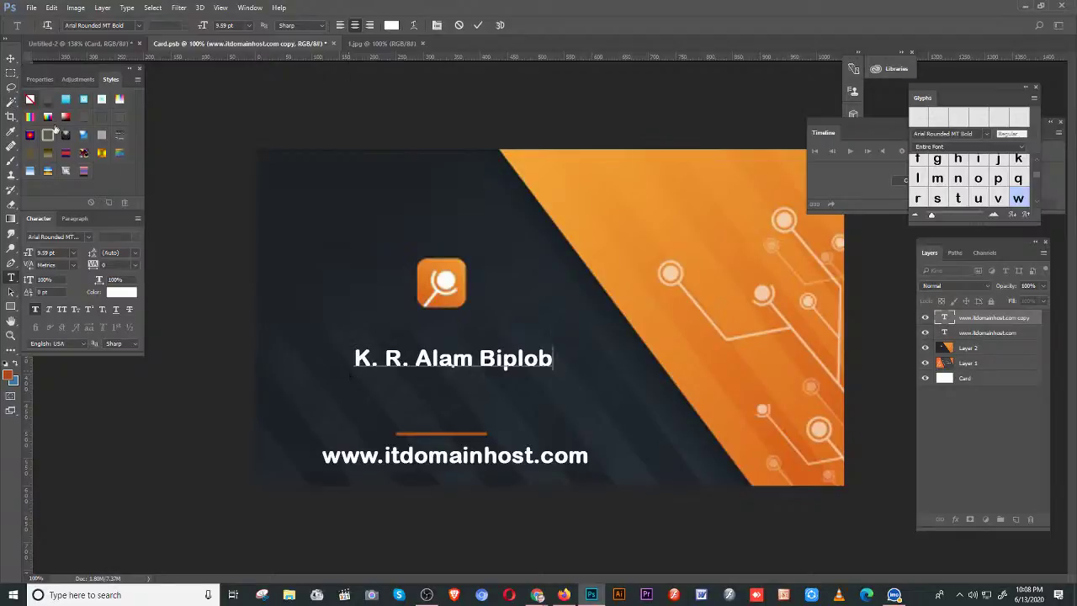
key("ctrl+a")
left_click(50, 252)
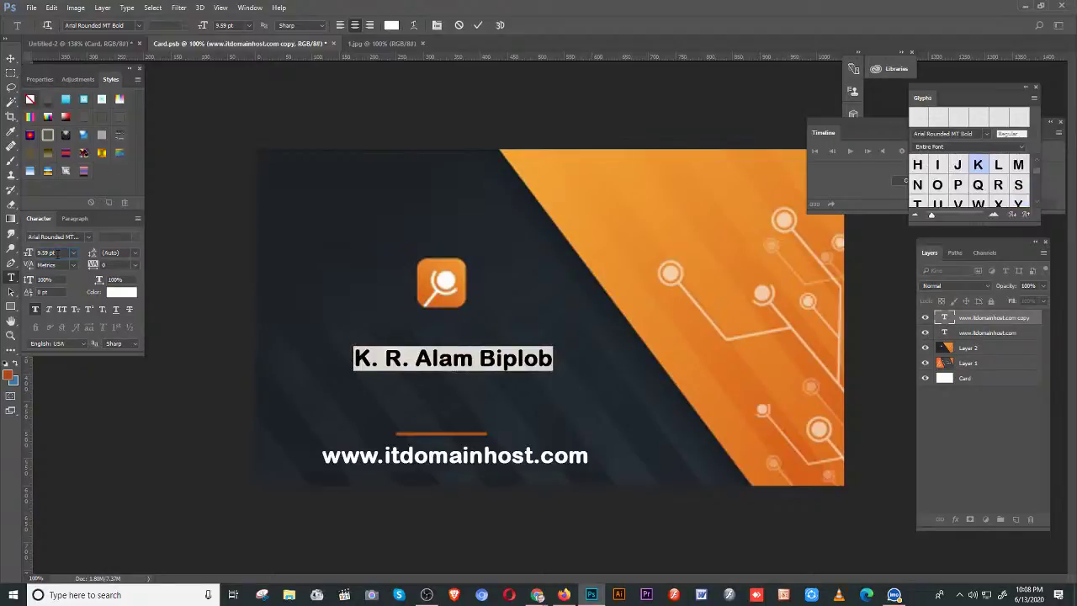
key("Down")
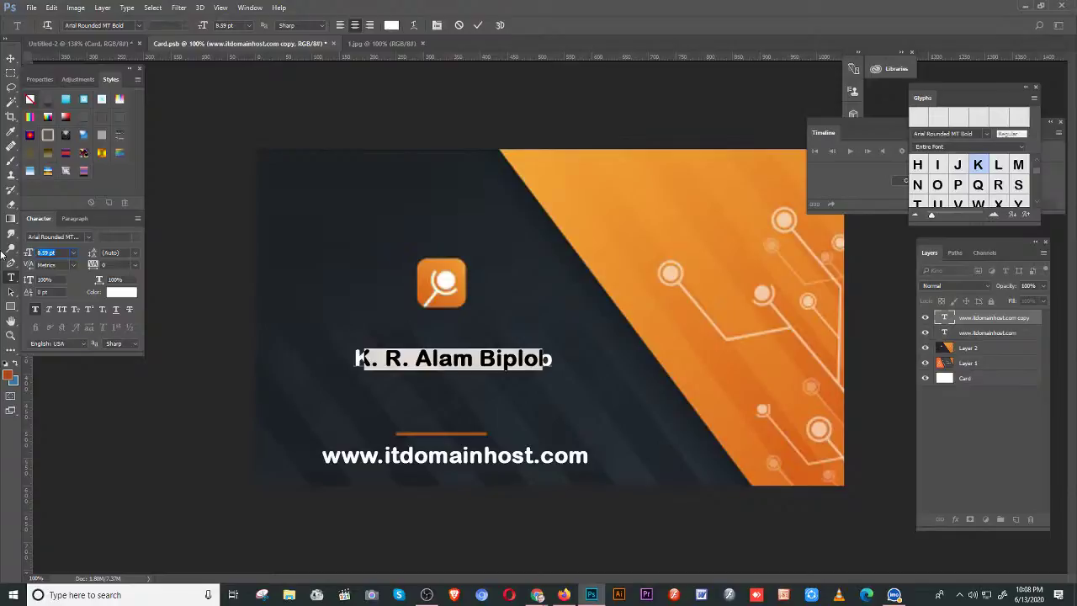
key("Down")
key("Down")
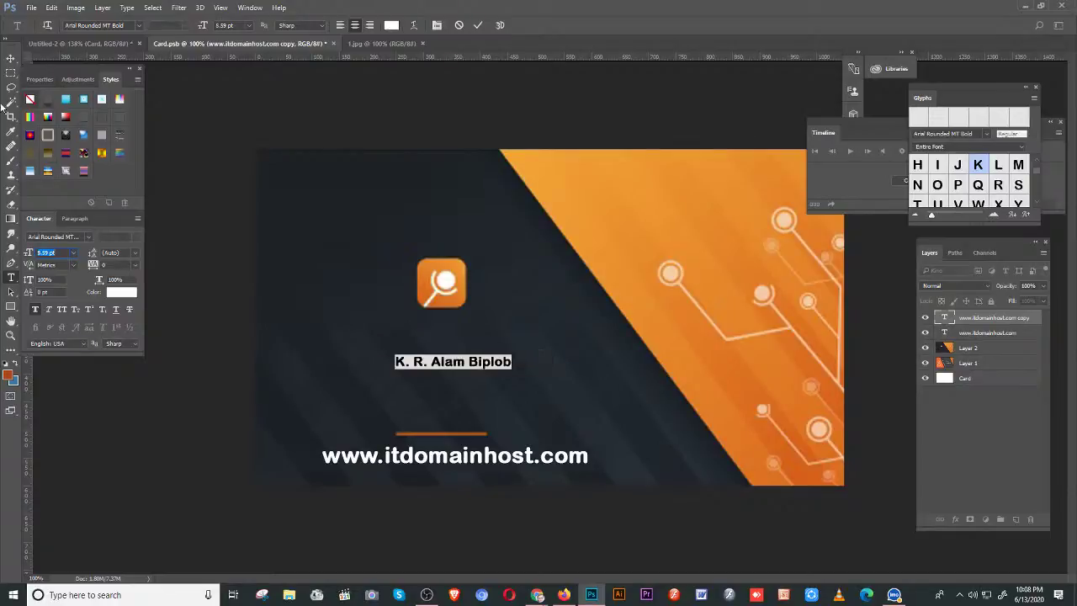
type("7")
key("Return")
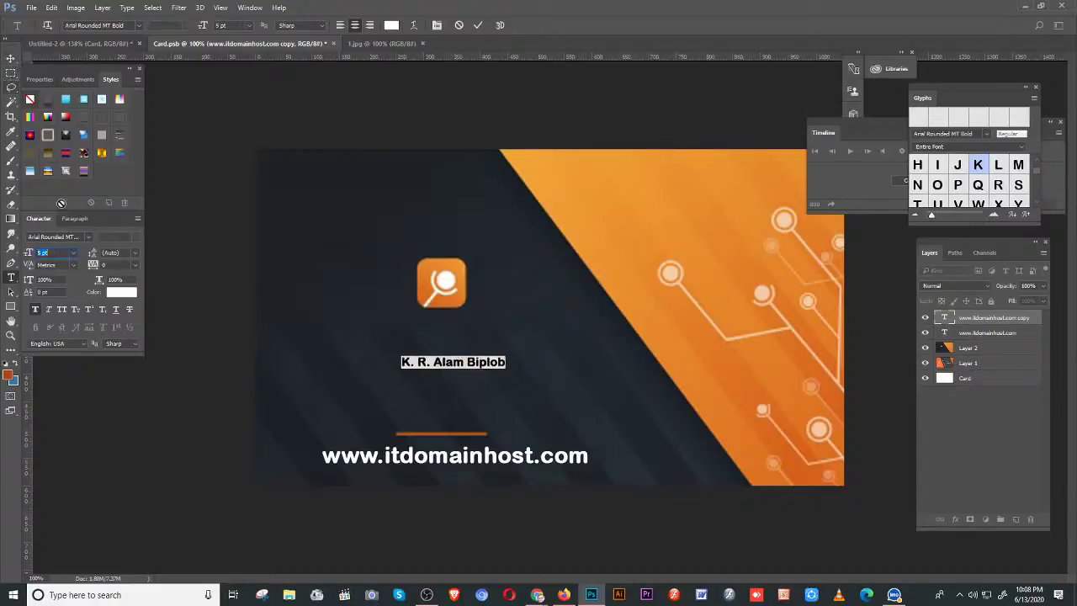
- Add the phone number on a new line and set the leading to 9 pt
left_click(440, 362)
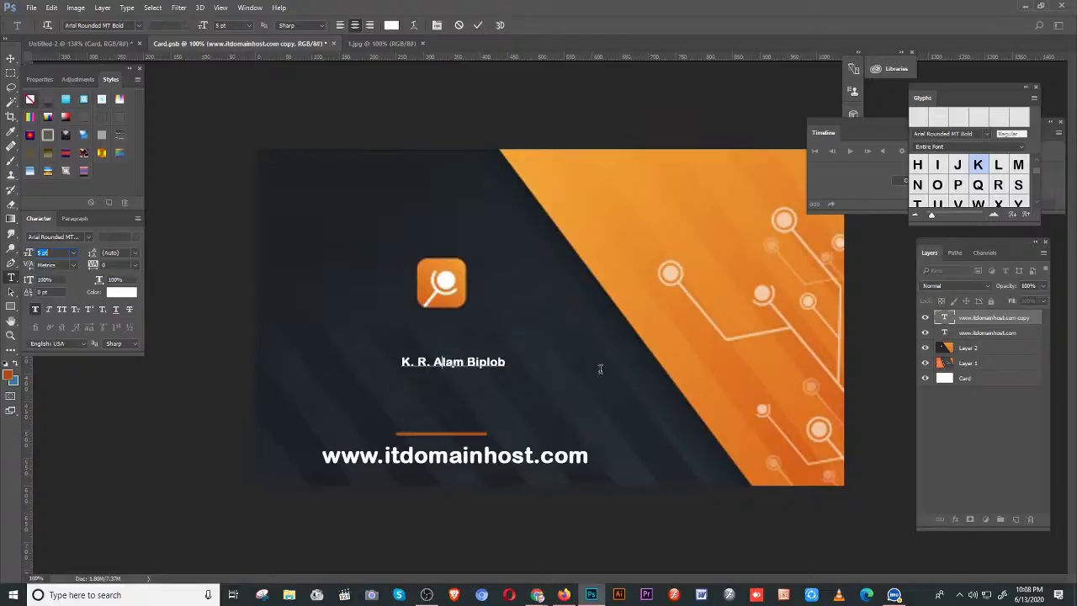
key("End")
key("Return")
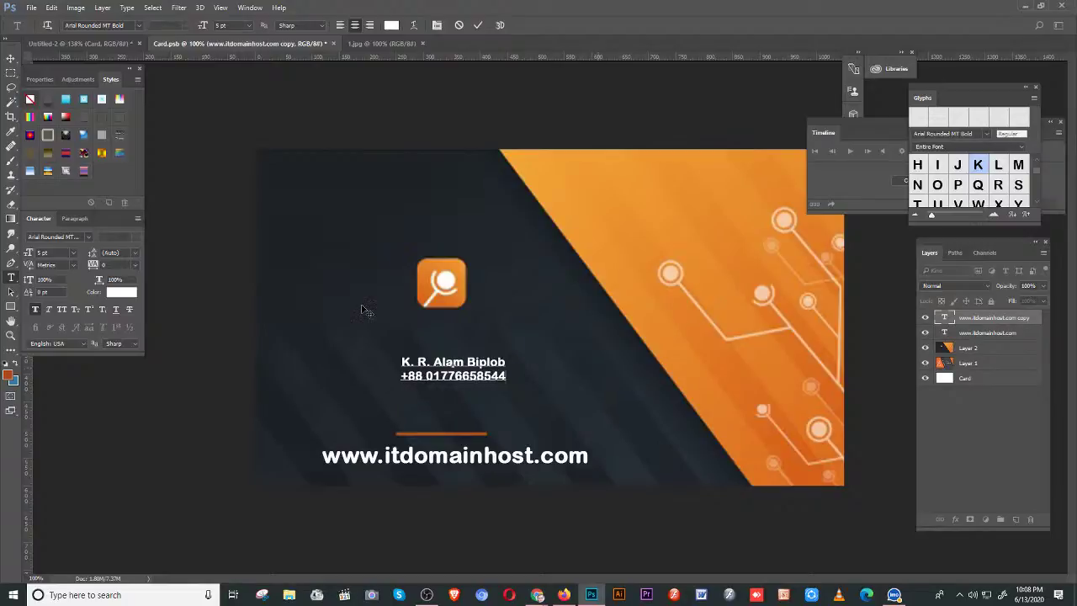
key("ctrl+a")
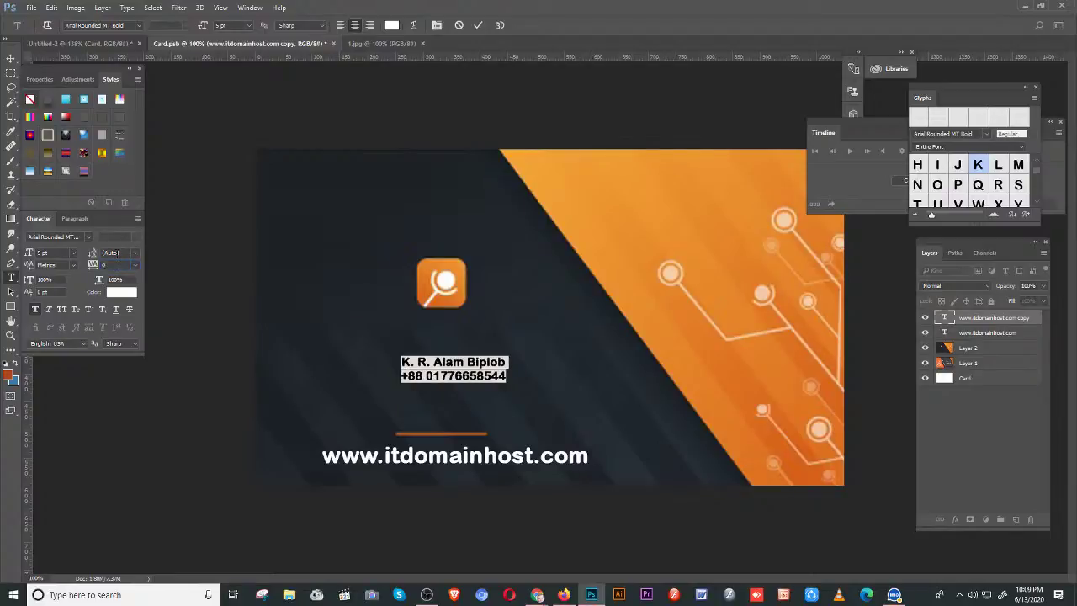
left_click(135, 252)
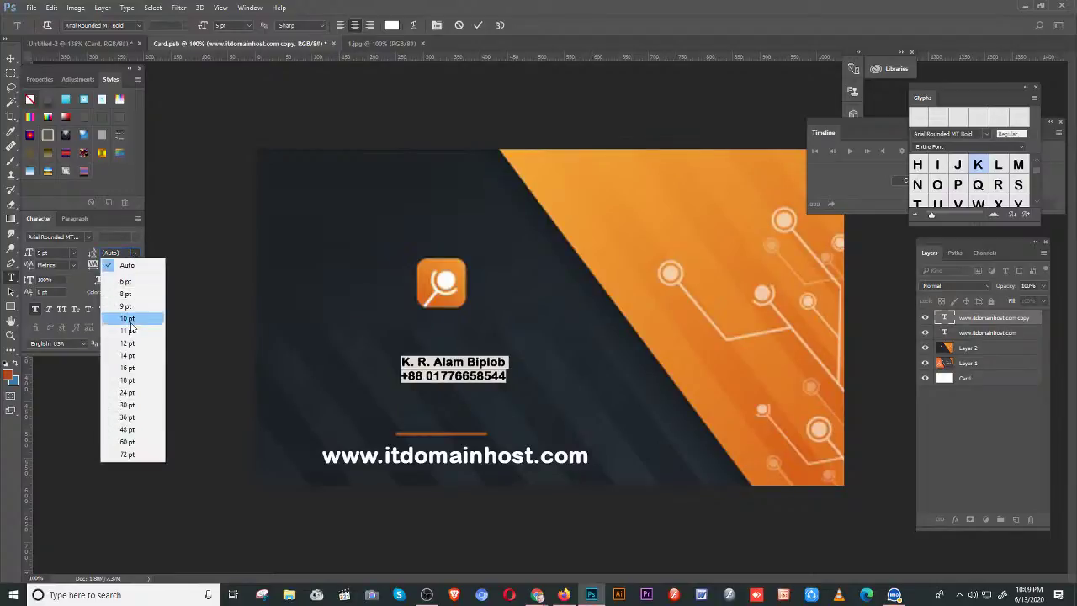
left_click(128, 368)
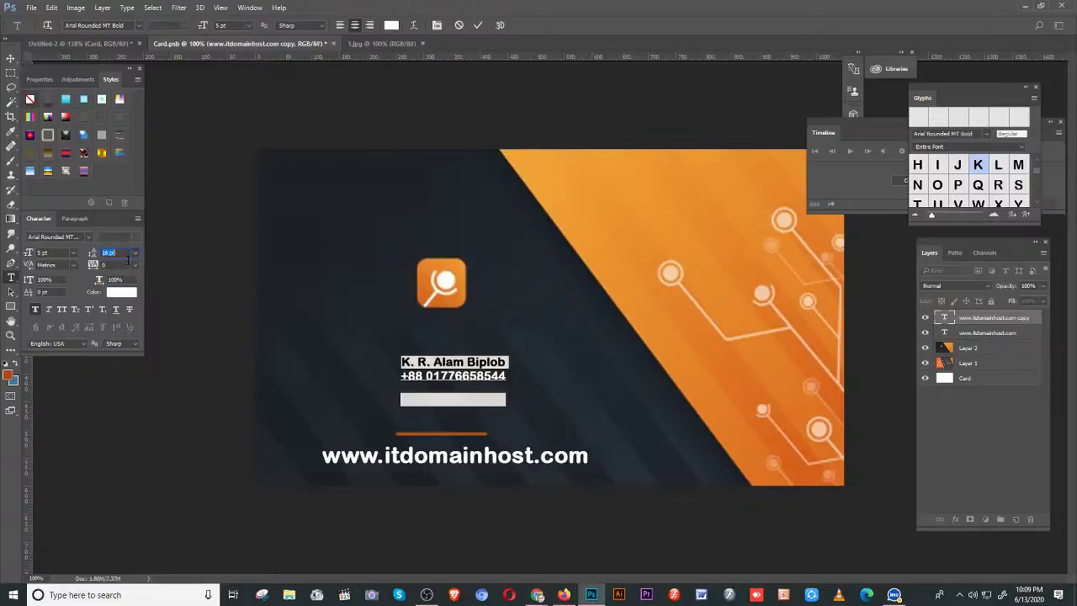
key("Down")
key("Down")
key("Down")
key("Down")
key("Down")
key("Down")
key("Down")
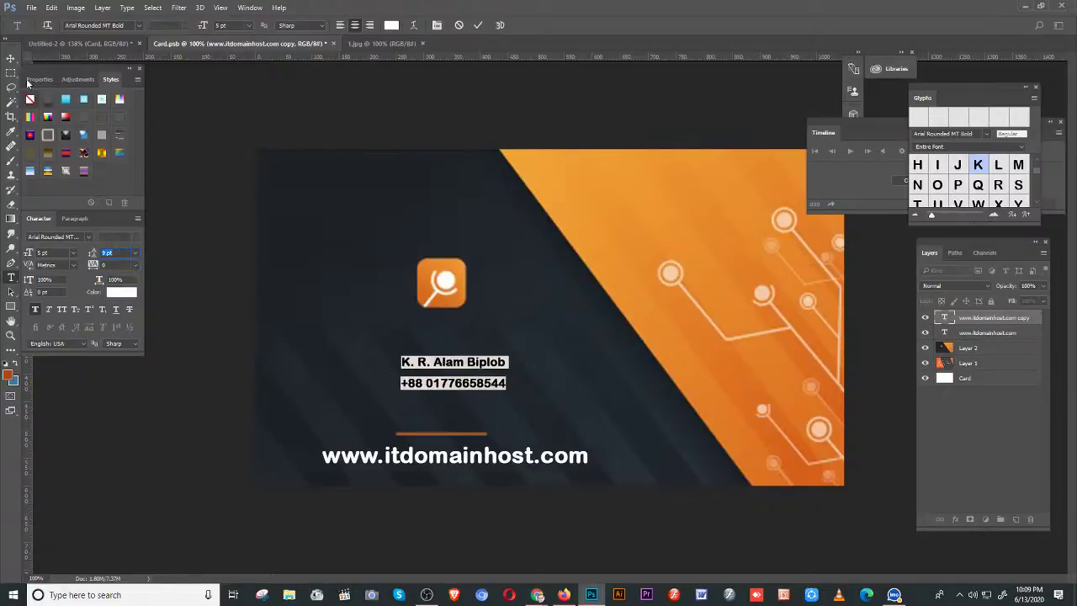
left_click(11, 59)
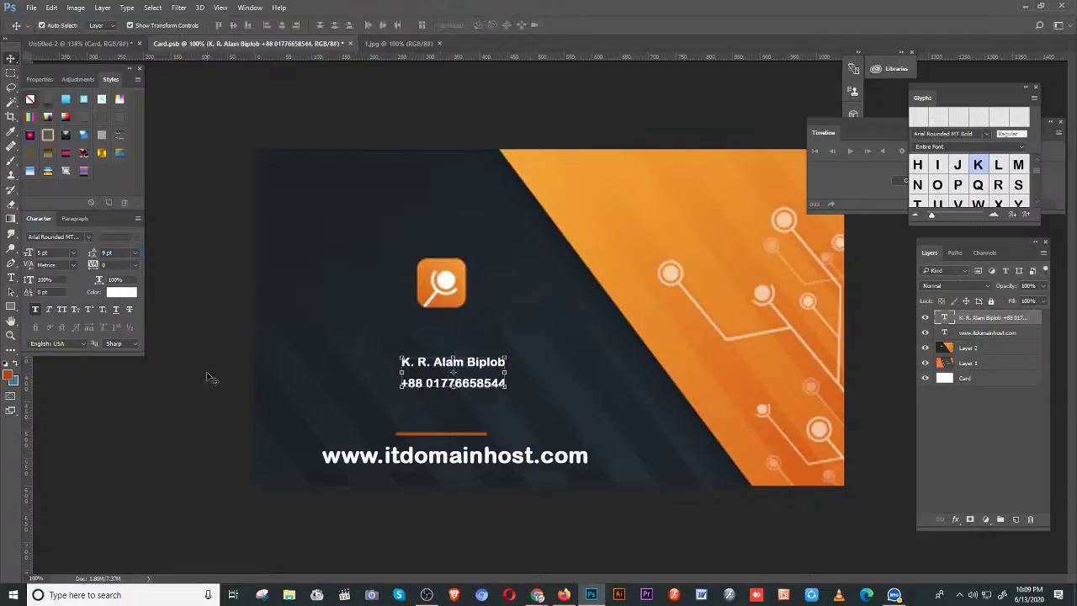
- Save Card.psb and check the Untitled-2 mockup before returning to the card
left_click(31, 7)
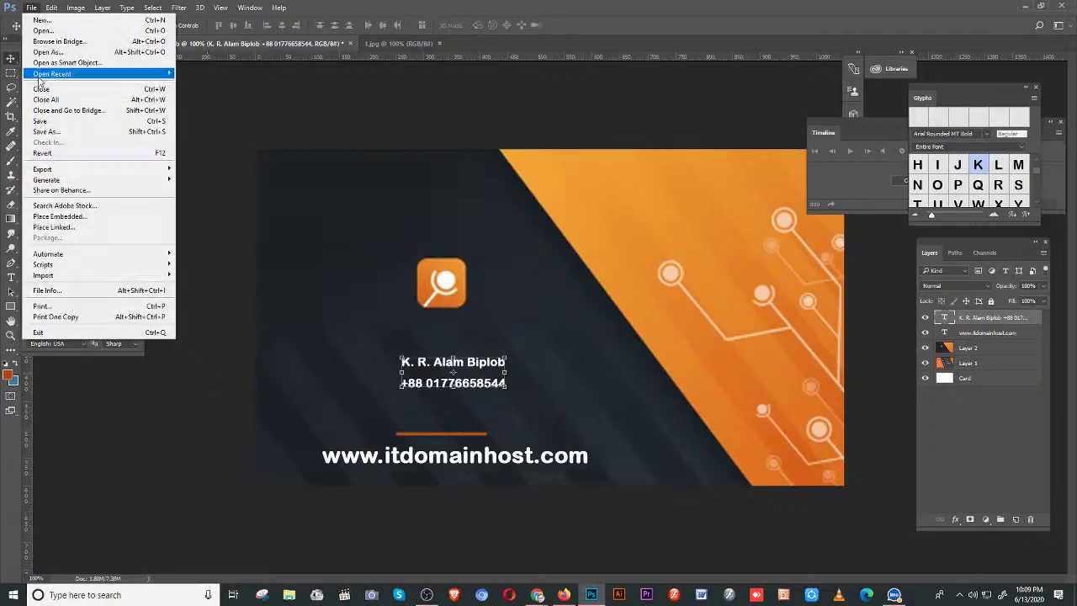
left_click(42, 120)
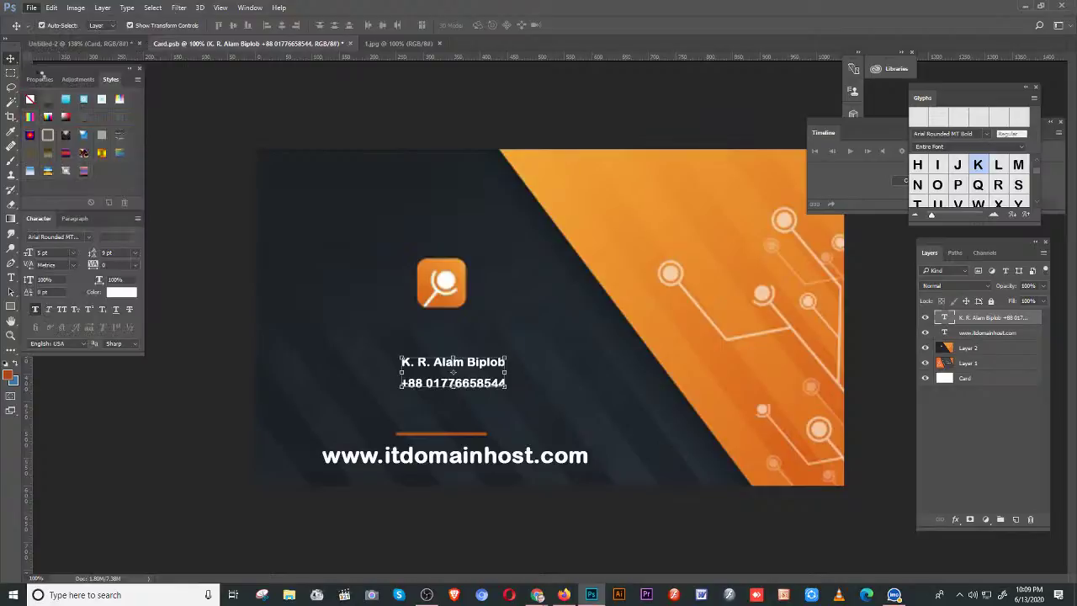
left_click(62, 44)
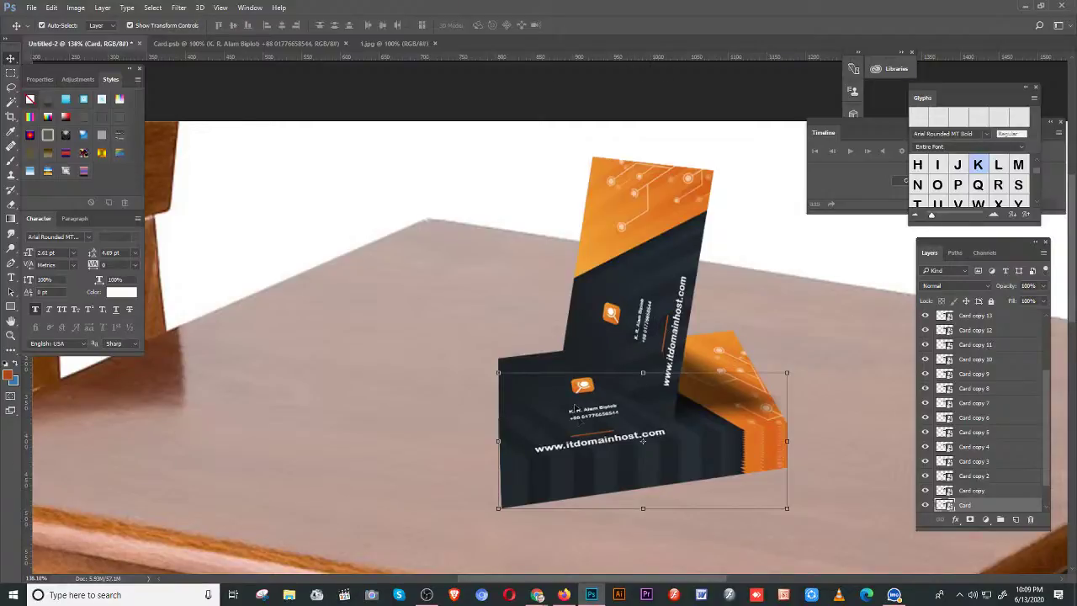
left_click(261, 43)
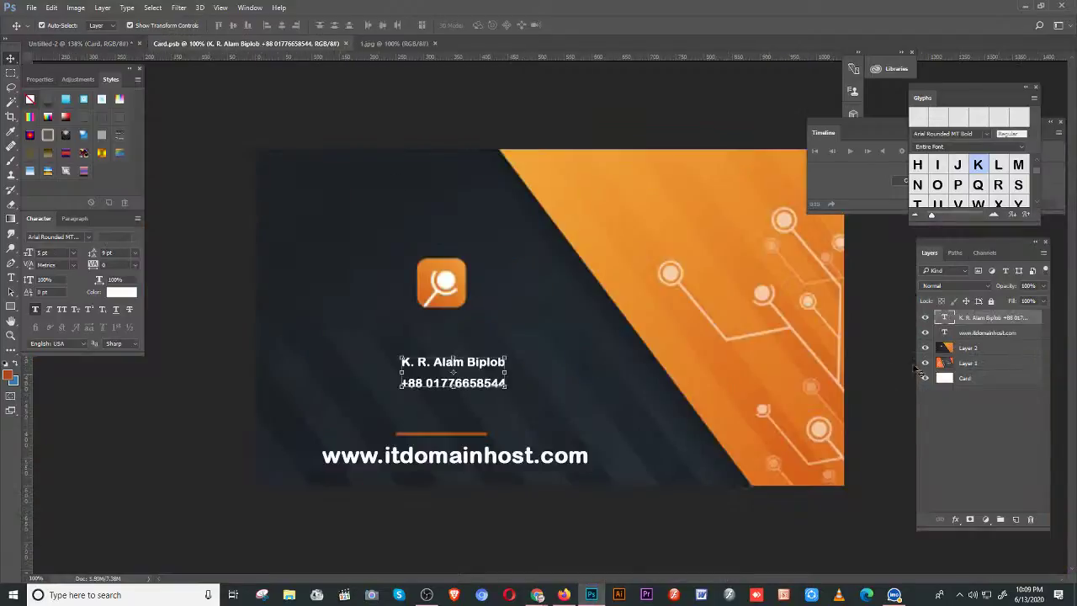
- Hide the name, web address text and Layer 2 artwork layers
left_click(926, 319)
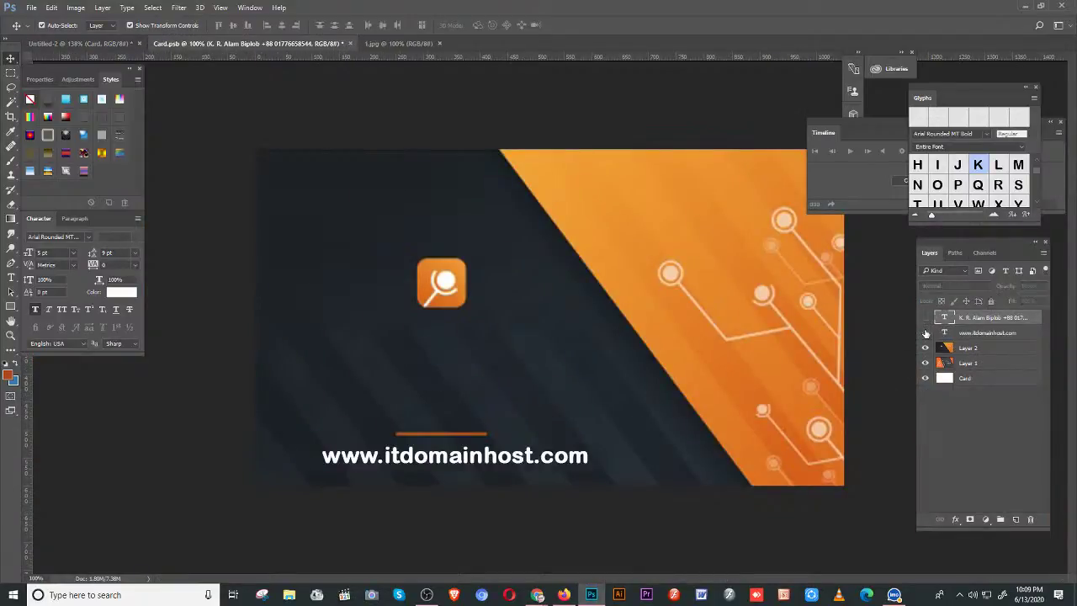
left_click_drag(926, 334, 926, 347)
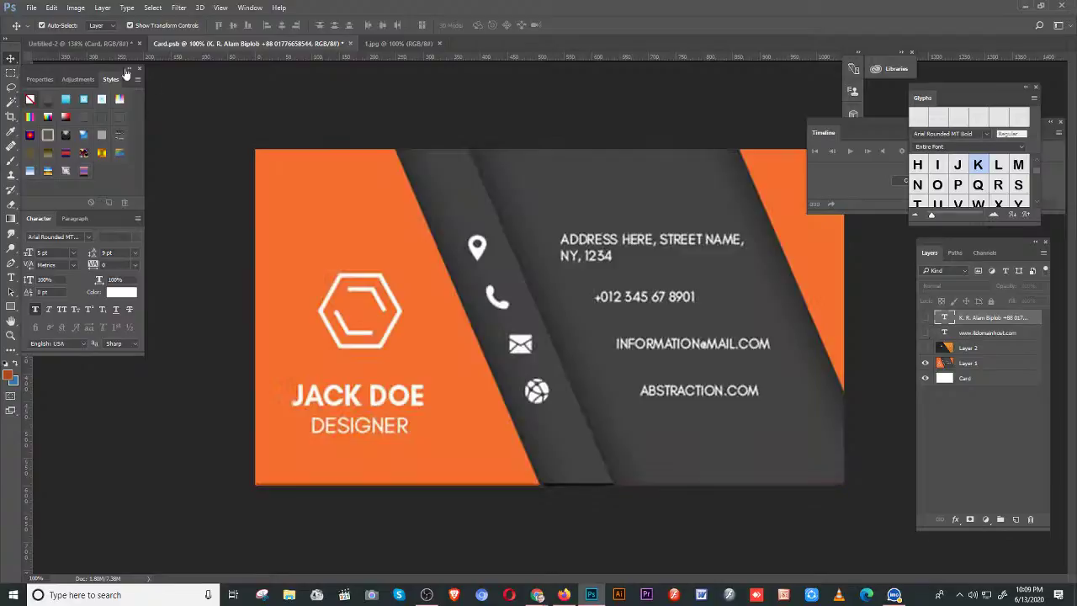
left_click(31, 7)
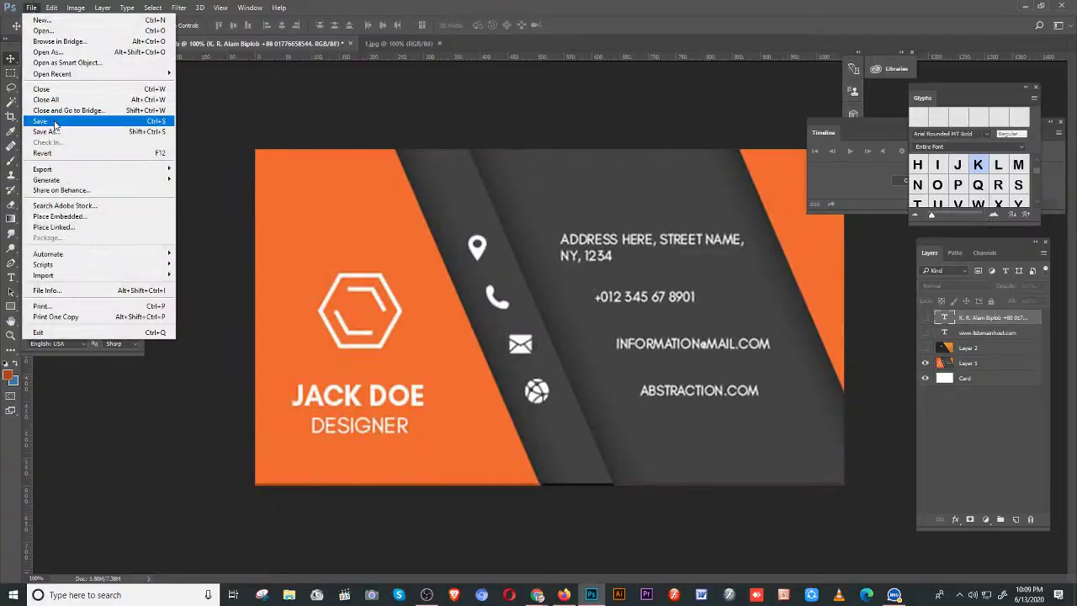
key("Escape")
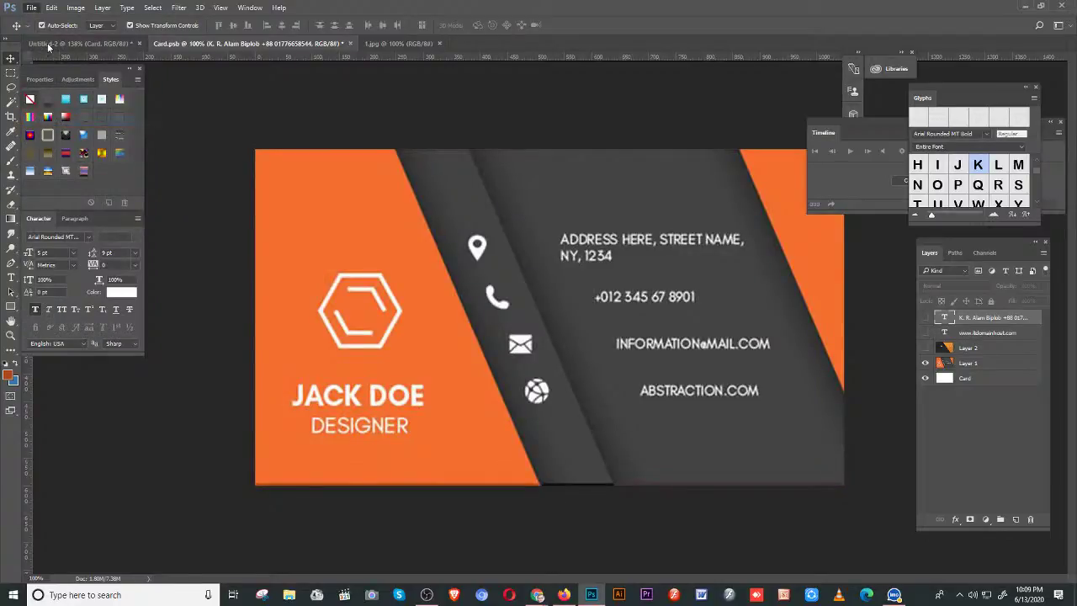
- View the Untitled-2 mockup with the orange cards, dismissing the File > Export menu unused
left_click(48, 45)
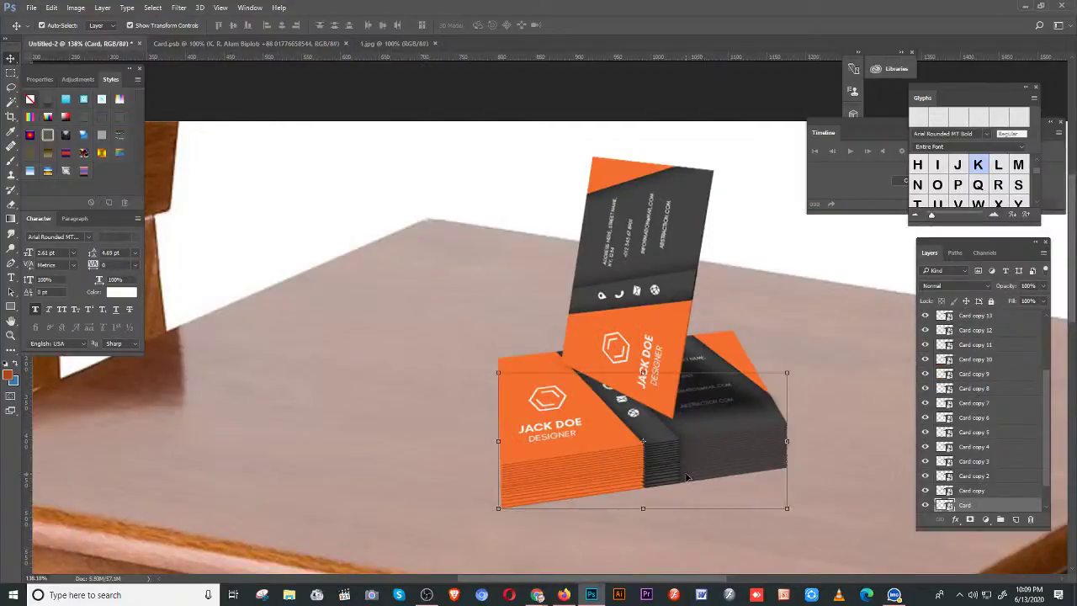
scroll(685, 478, "down", 2)
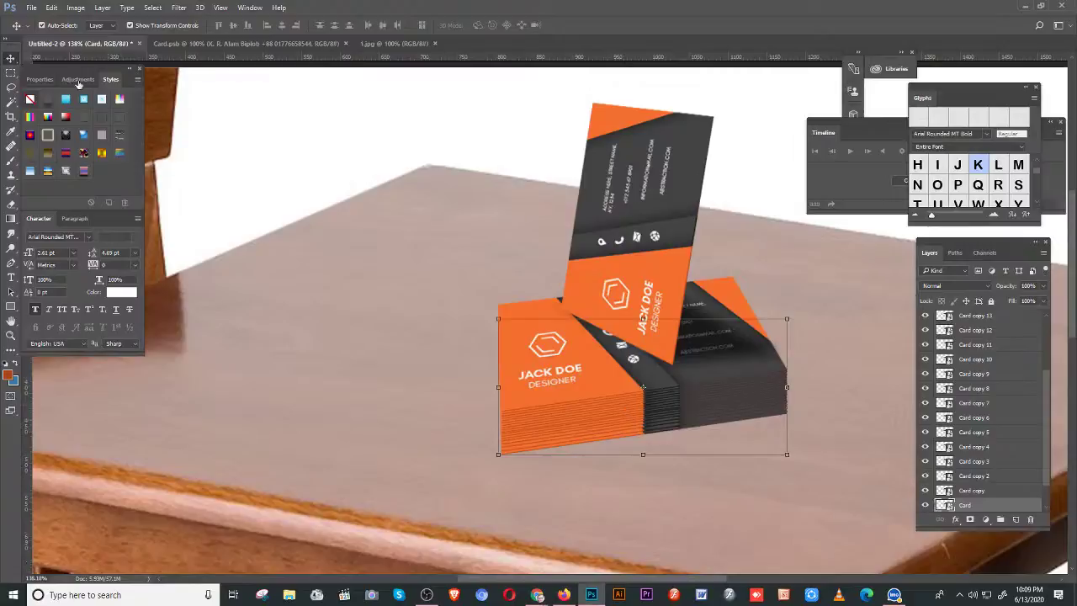
left_click(31, 8)
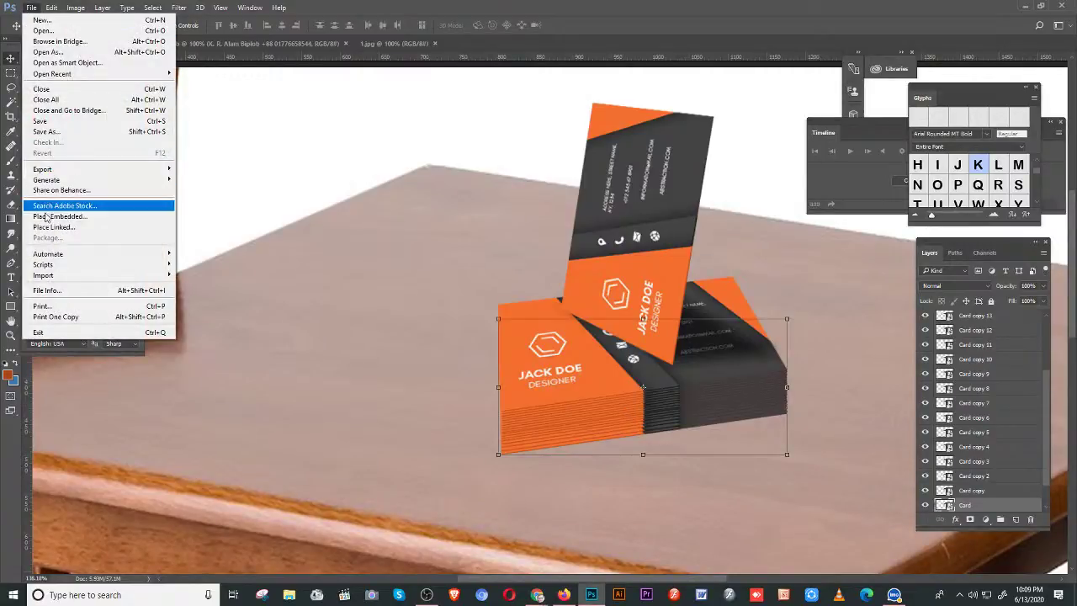
mouse_move(119, 170)
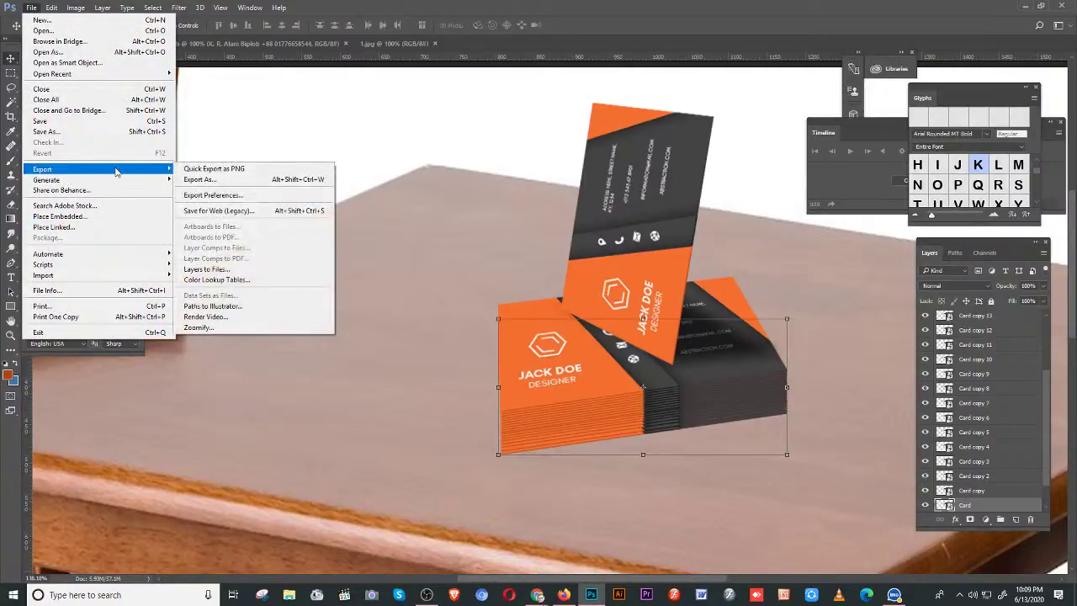
left_click(227, 179)
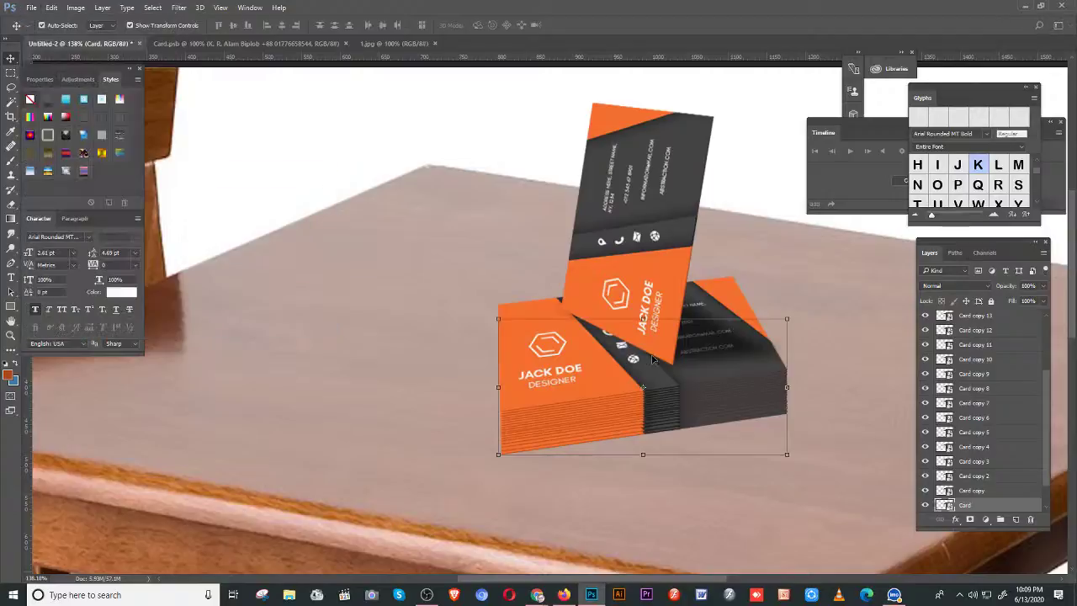
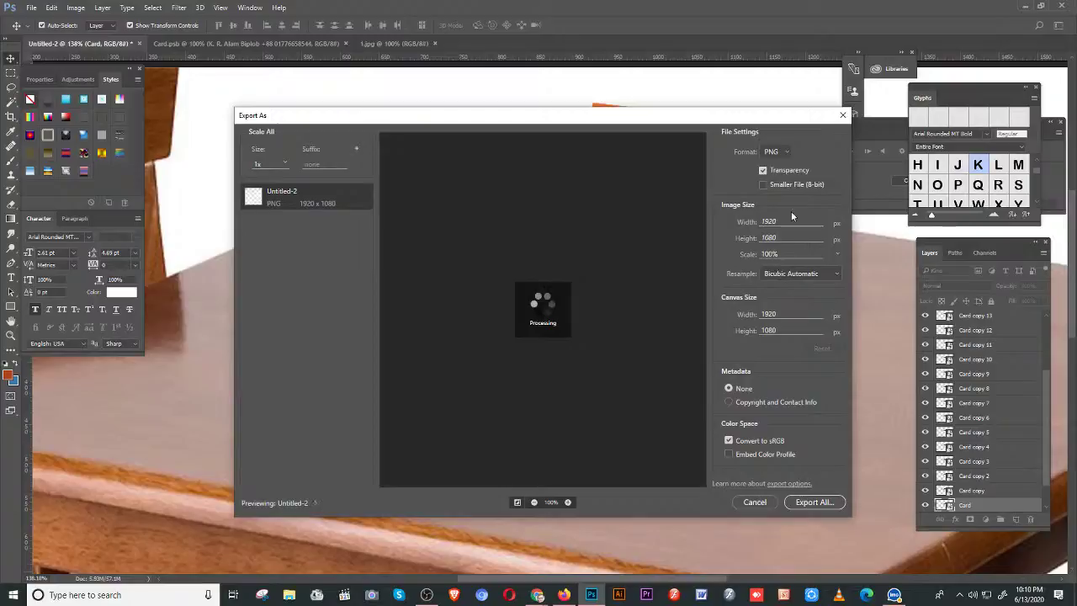
- Export the table mockup as a 1920 × 1080 JPG at 100% quality
left_click(776, 153)
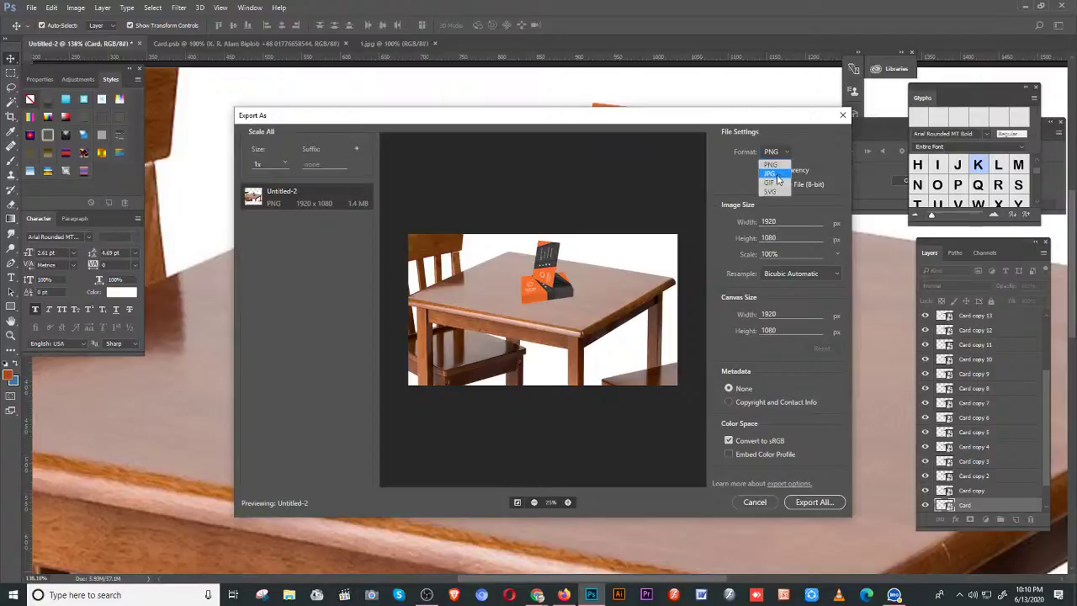
left_click(776, 169)
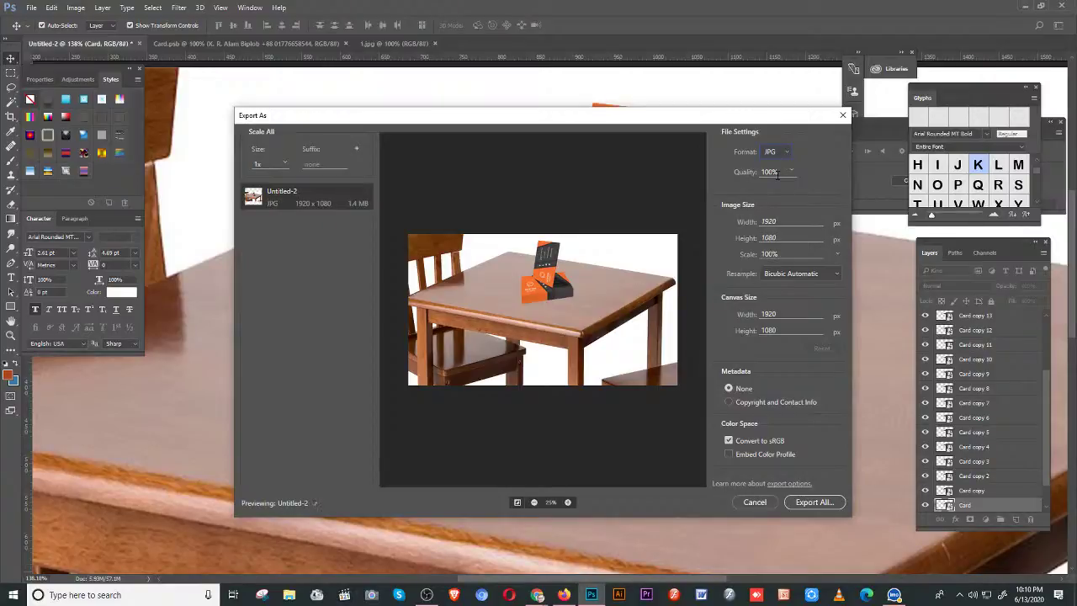
left_click(772, 231)
left_click(810, 503)
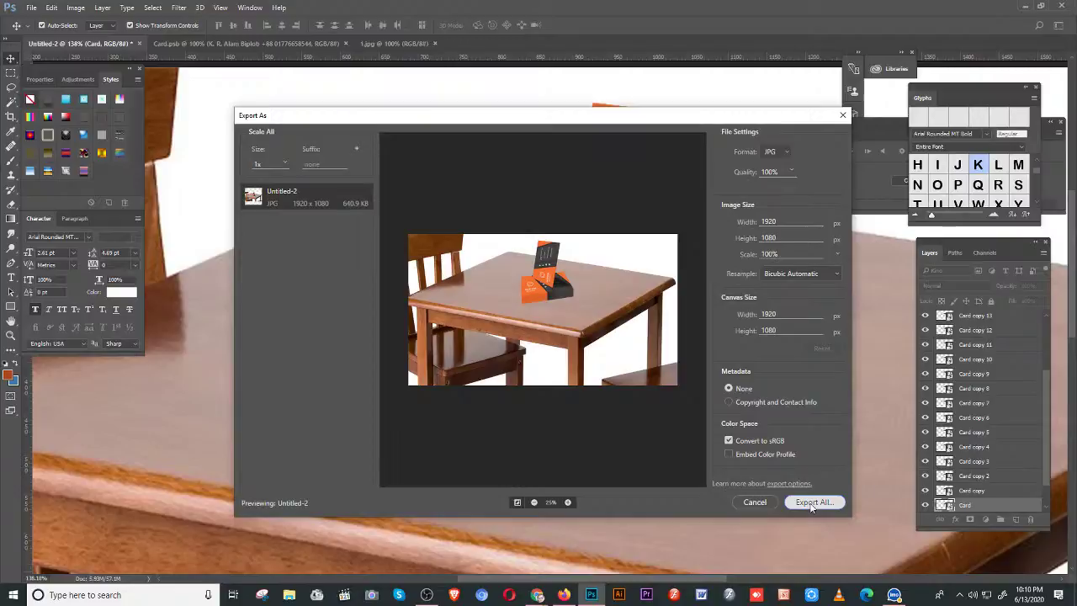
- Save the exported JPG as 'a' in the Desktop abc folder
double_click(392, 236)
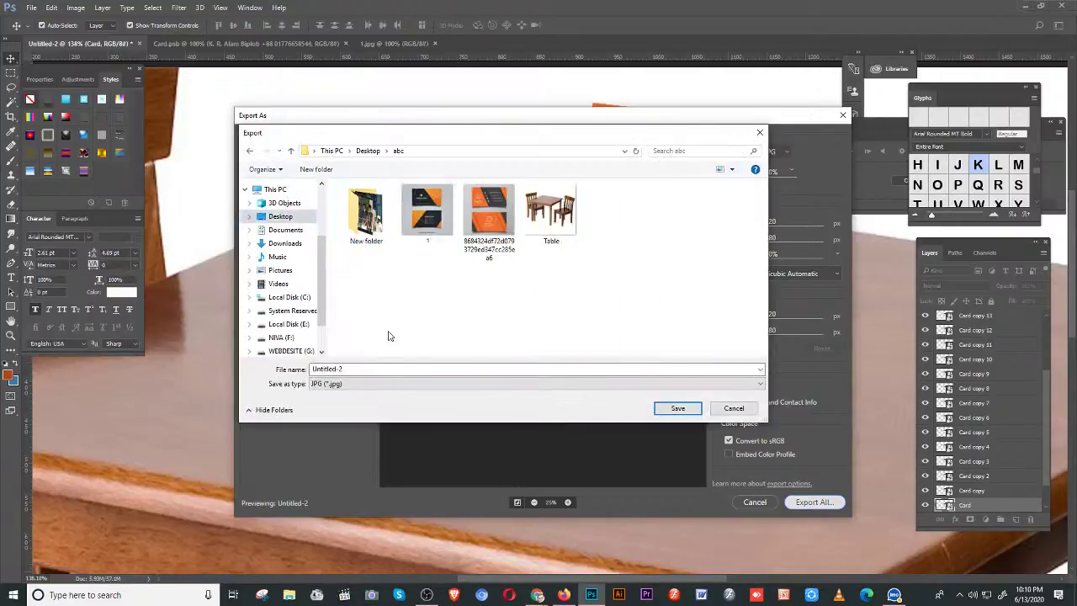
double_click(359, 369)
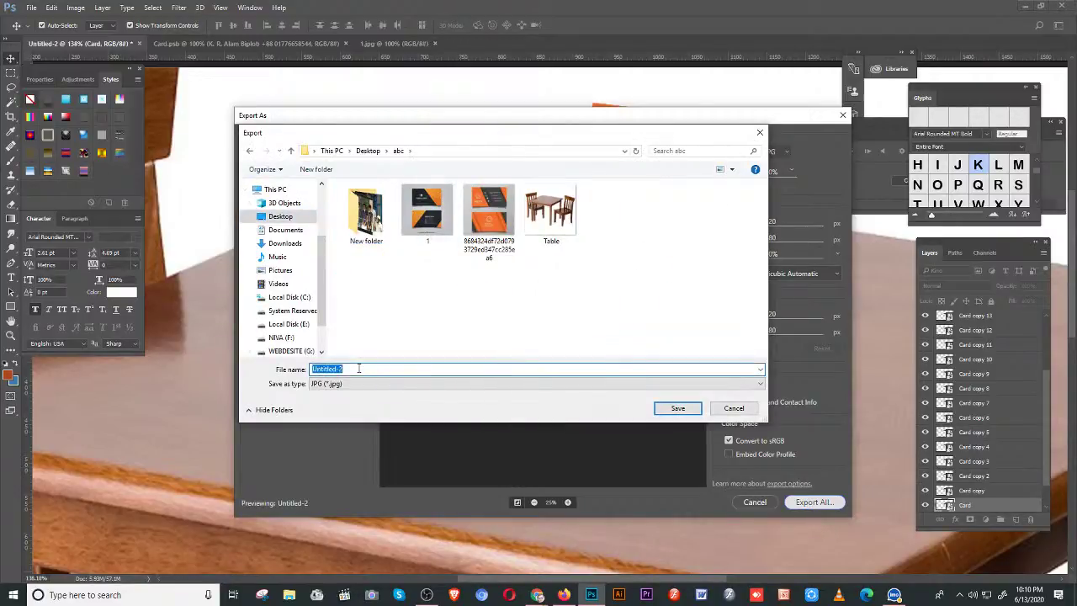
type("a1")
left_click(681, 412)
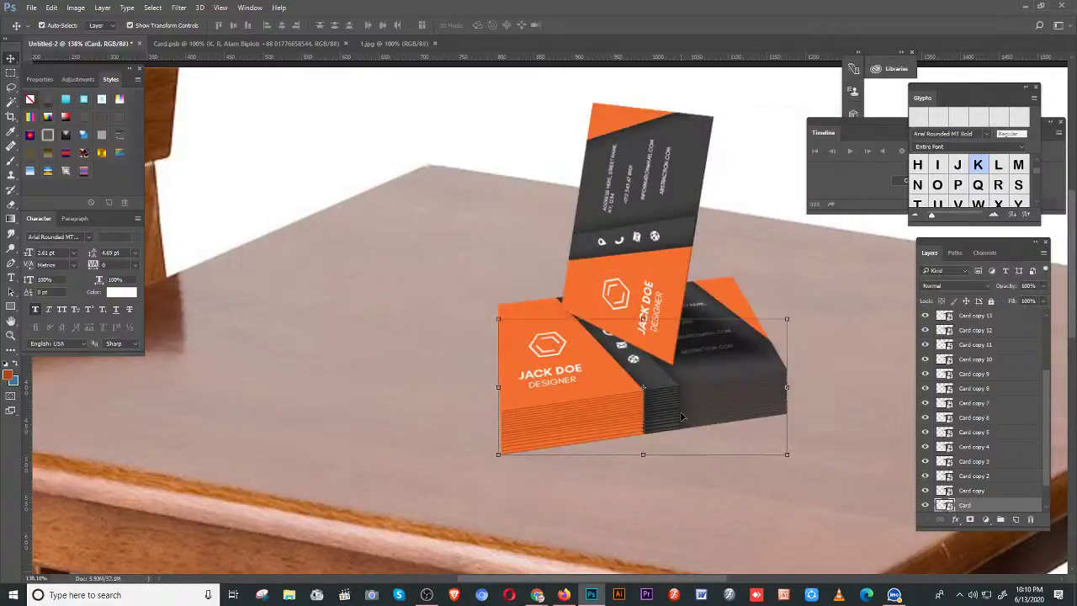
- In Card.psb, show the circuit back design layer and the two text layers
left_click(208, 44)
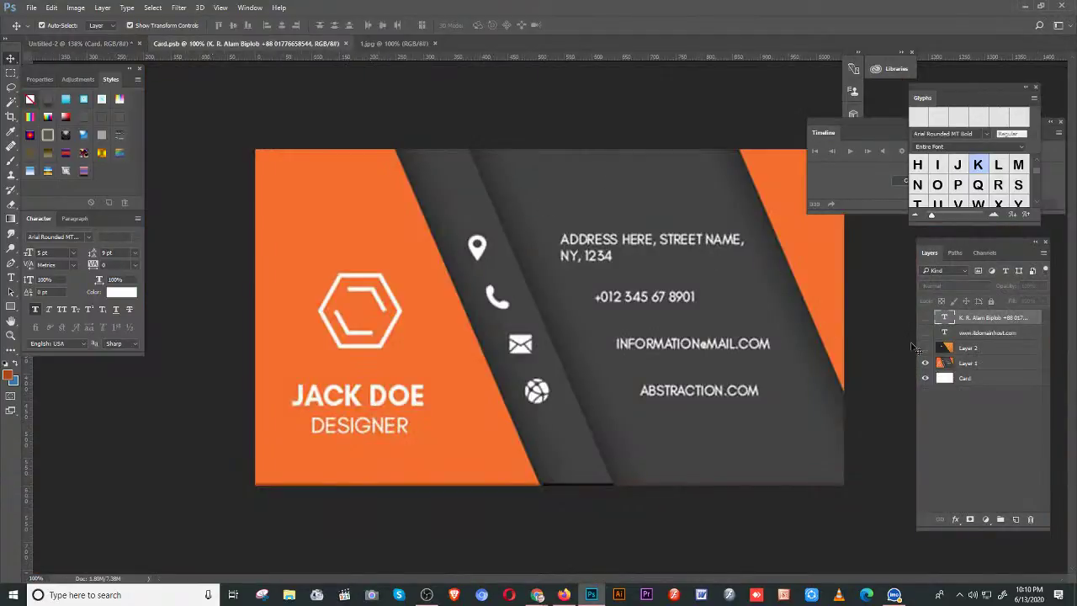
left_click(925, 347)
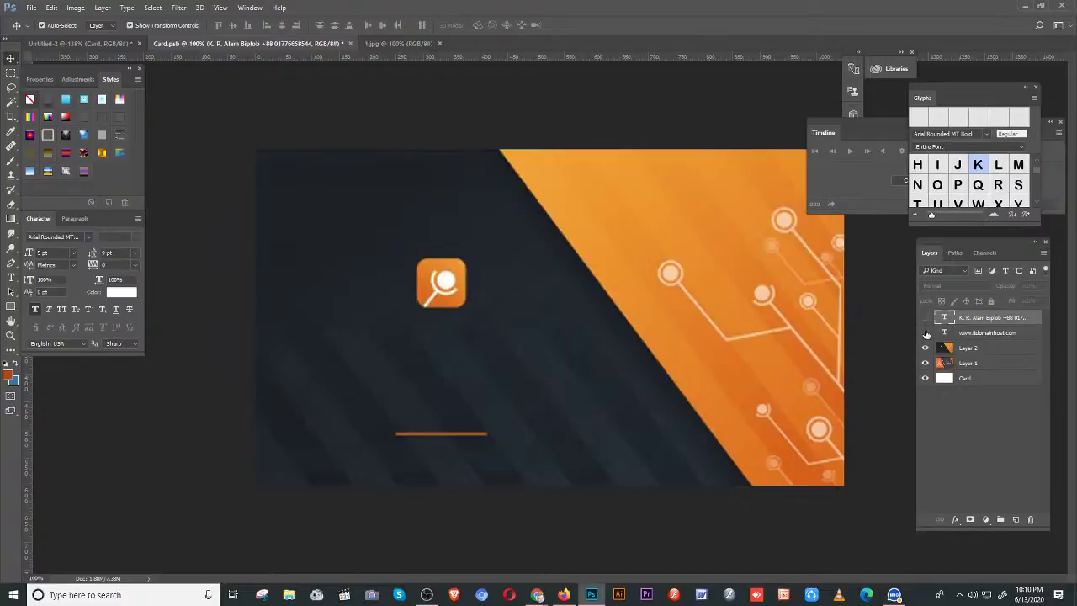
left_click_drag(927, 335, 926, 318)
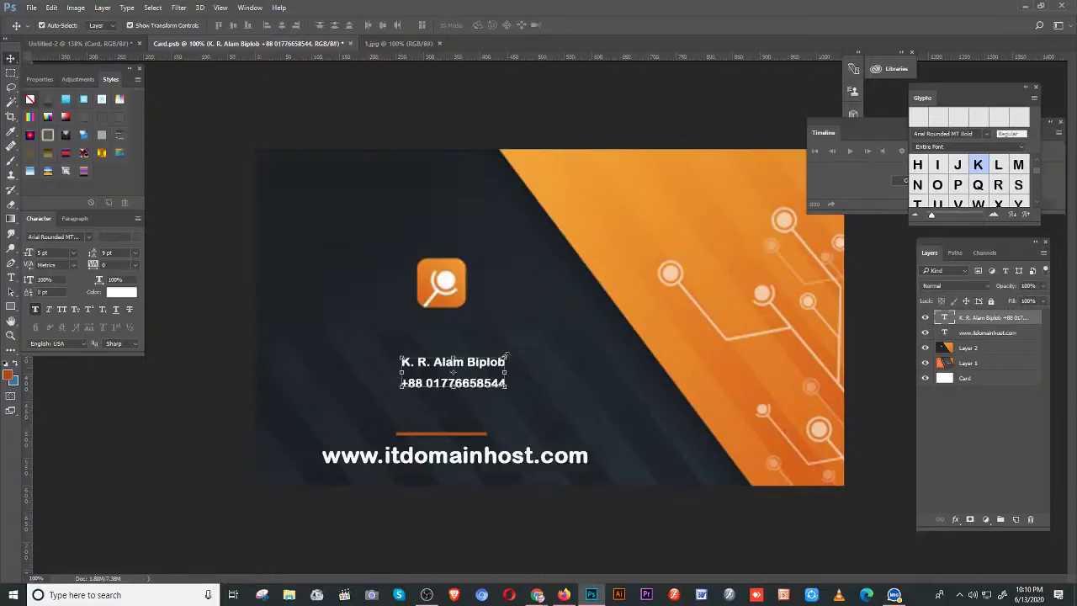
- Enlarge the name and phone text to about 201%, nudged slightly up and left
left_click(506, 360)
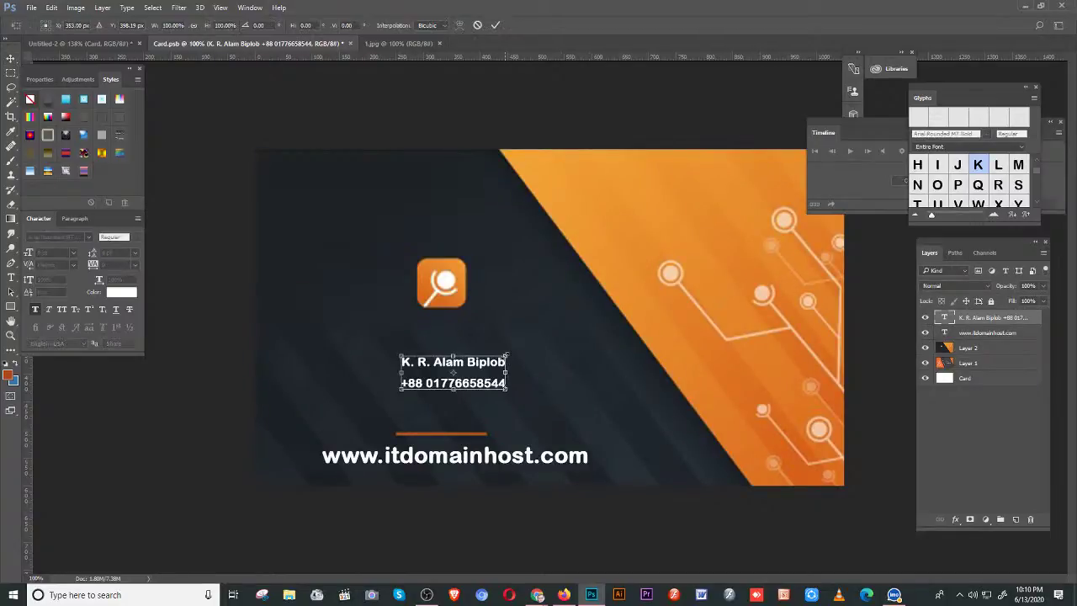
left_click_drag(508, 356, 559, 339)
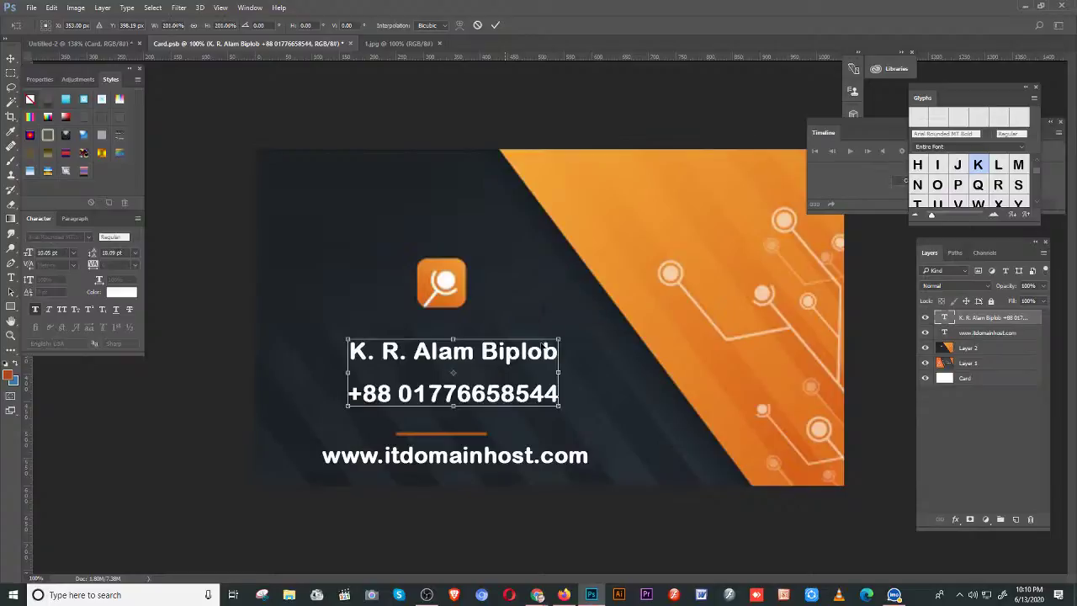
left_click_drag(490, 354, 486, 340)
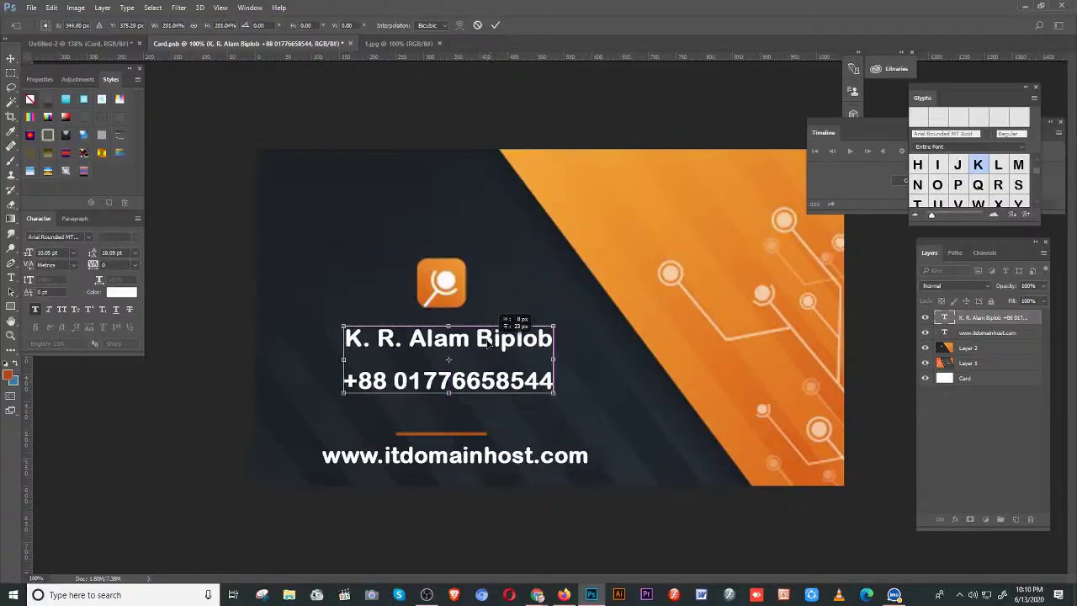
key("Return")
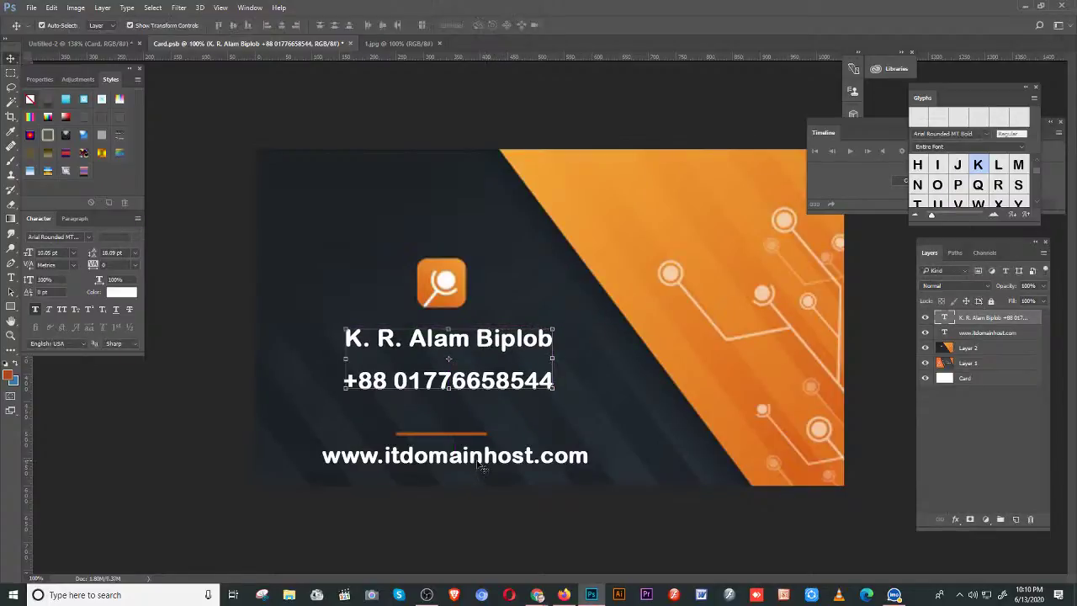
left_click(476, 459)
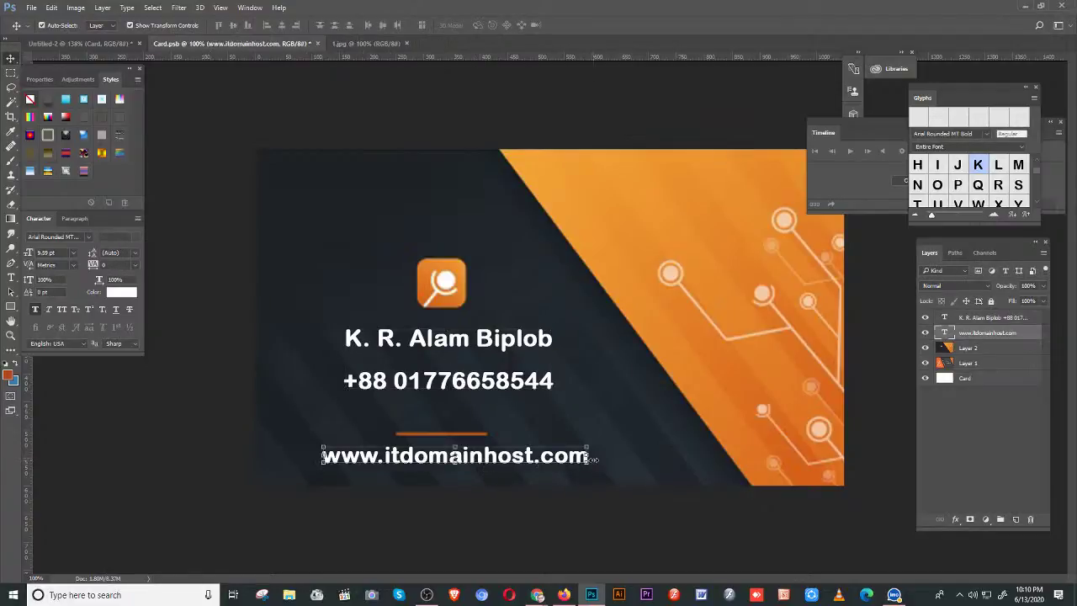
- Scale the website text up to about 132% from its centre and save Card.psb
key("ctrl+t")
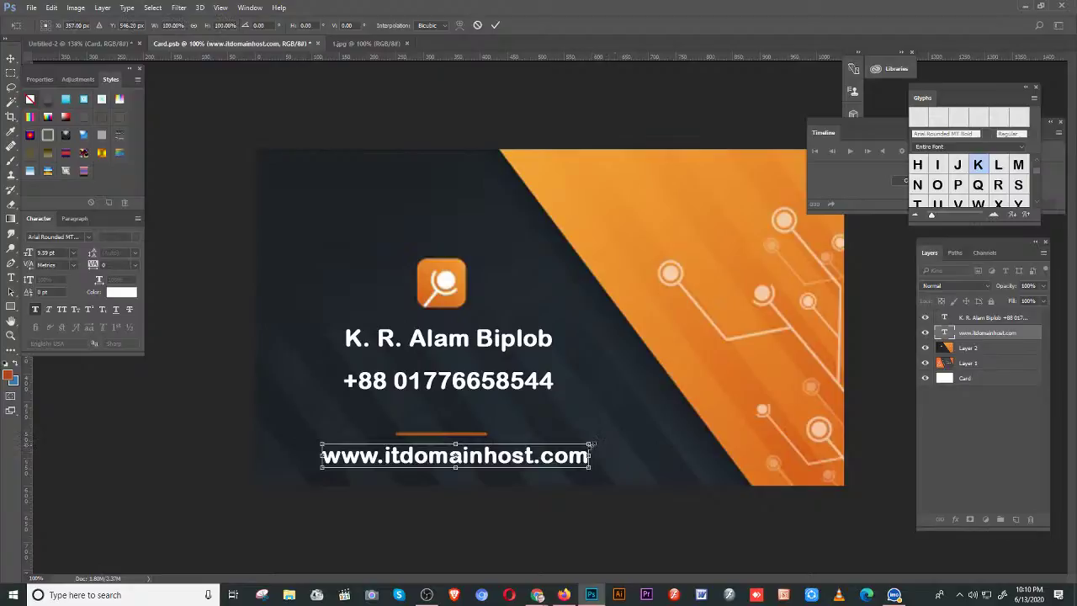
left_click_drag(591, 444, 631, 433)
key("Return")
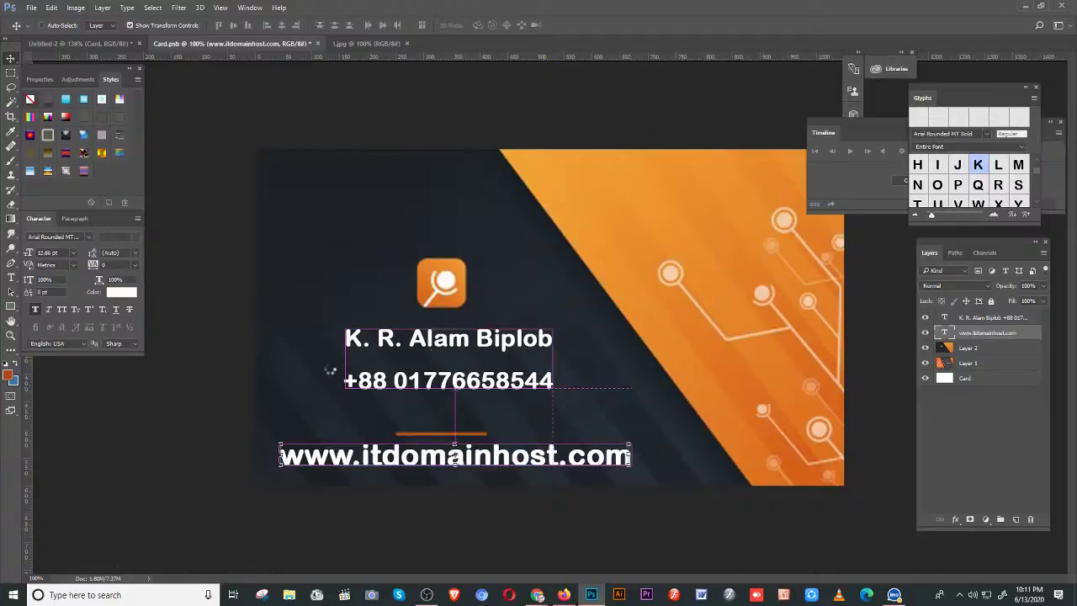
key("ctrl+s")
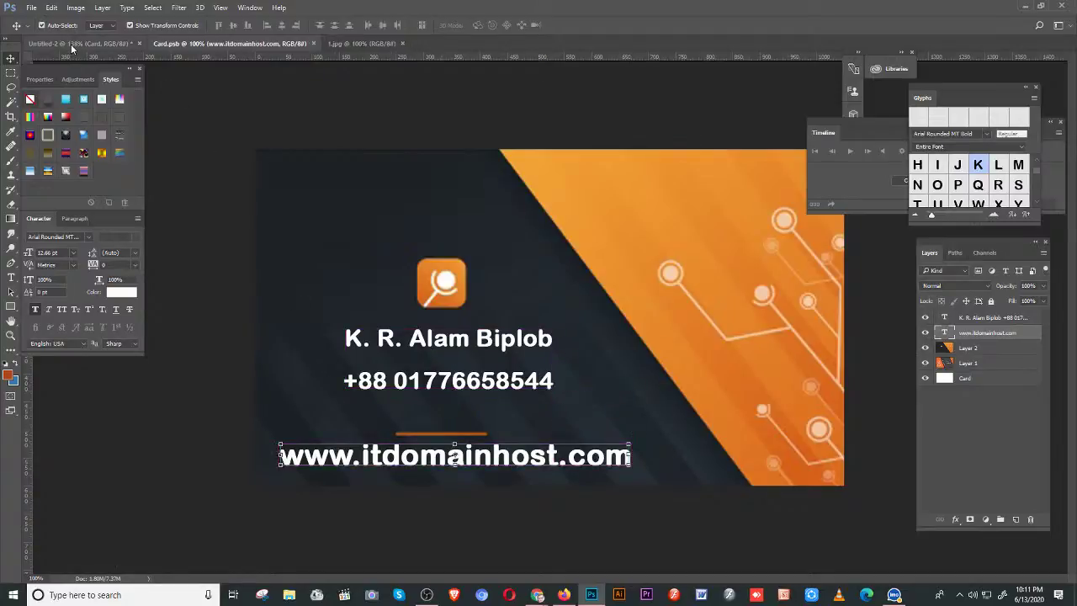